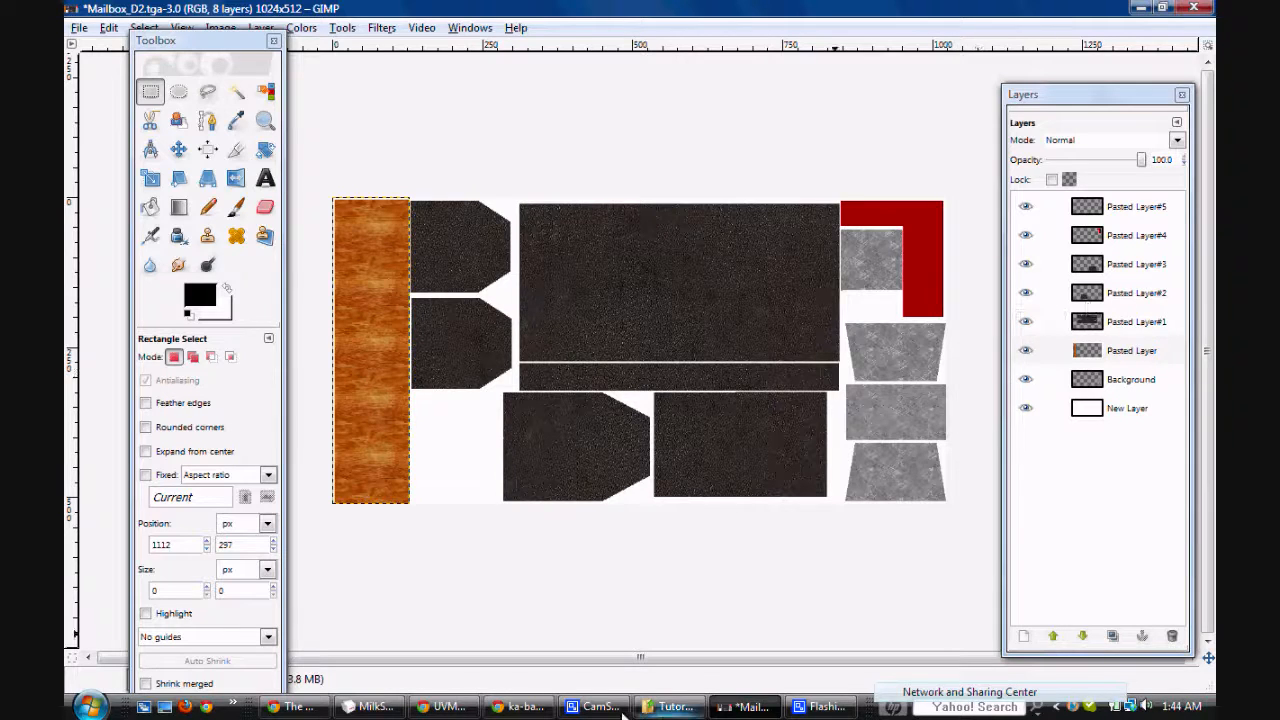
Step: Look over the textured mailbox model in MilkShape 3D and return to the Mailbox_D2.tga image in GIMP
click(370, 706)
drag(745, 456, 719, 458)
click(745, 706)
mouse_move(641, 712)
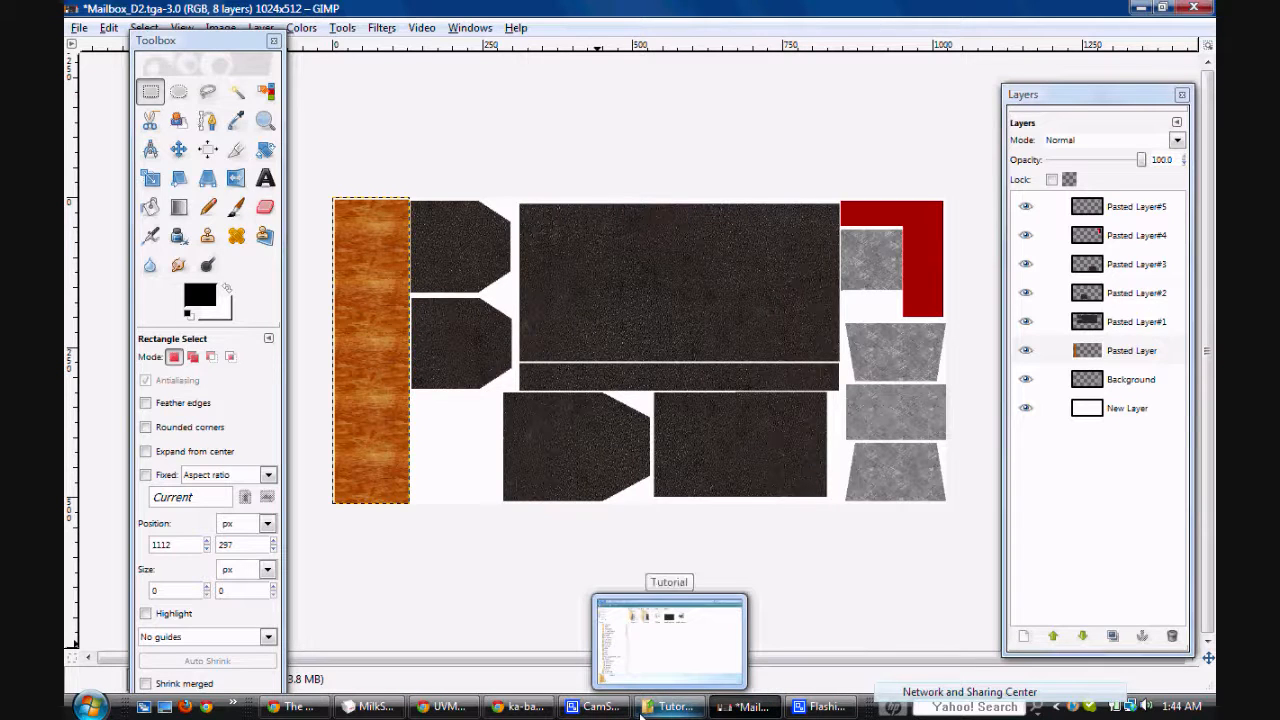
Step: Move the Toolbox window so that it no longer covers the menu bar
drag(194, 46, 167, 61)
click(72, 40)
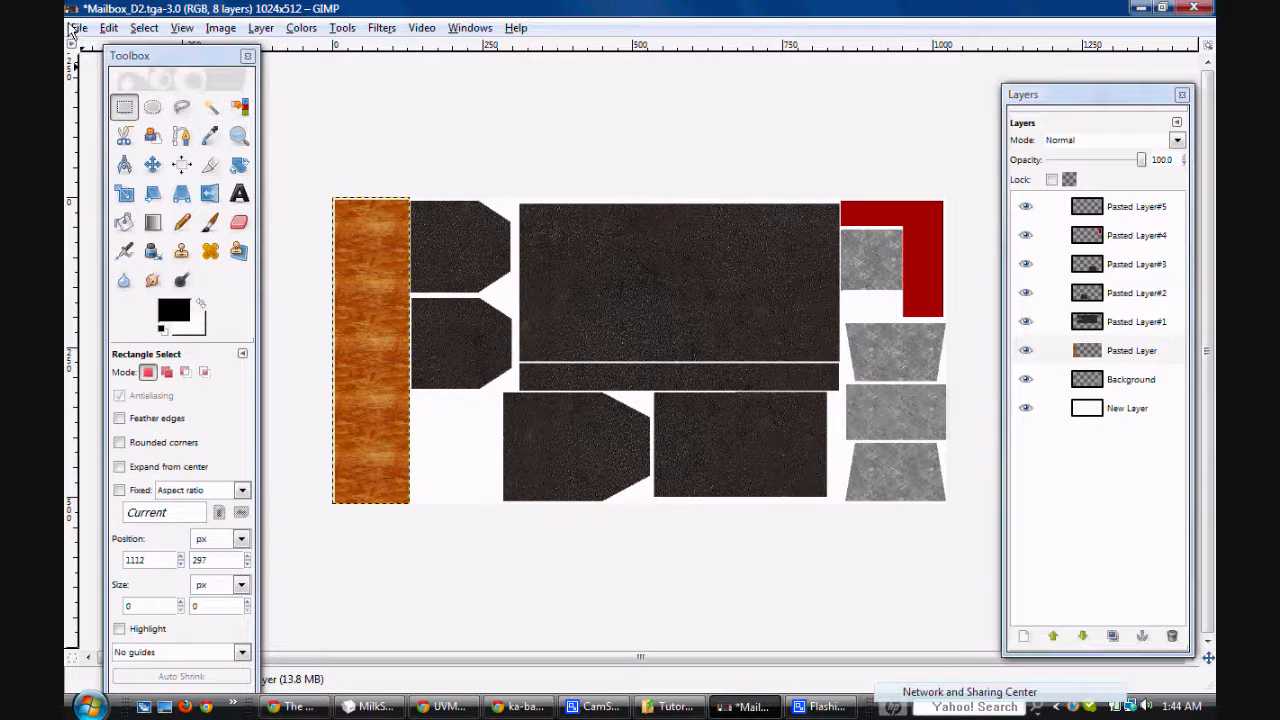
Step: Try to open the recently used image WoodRough0036_3_S.jpg
click(76, 28)
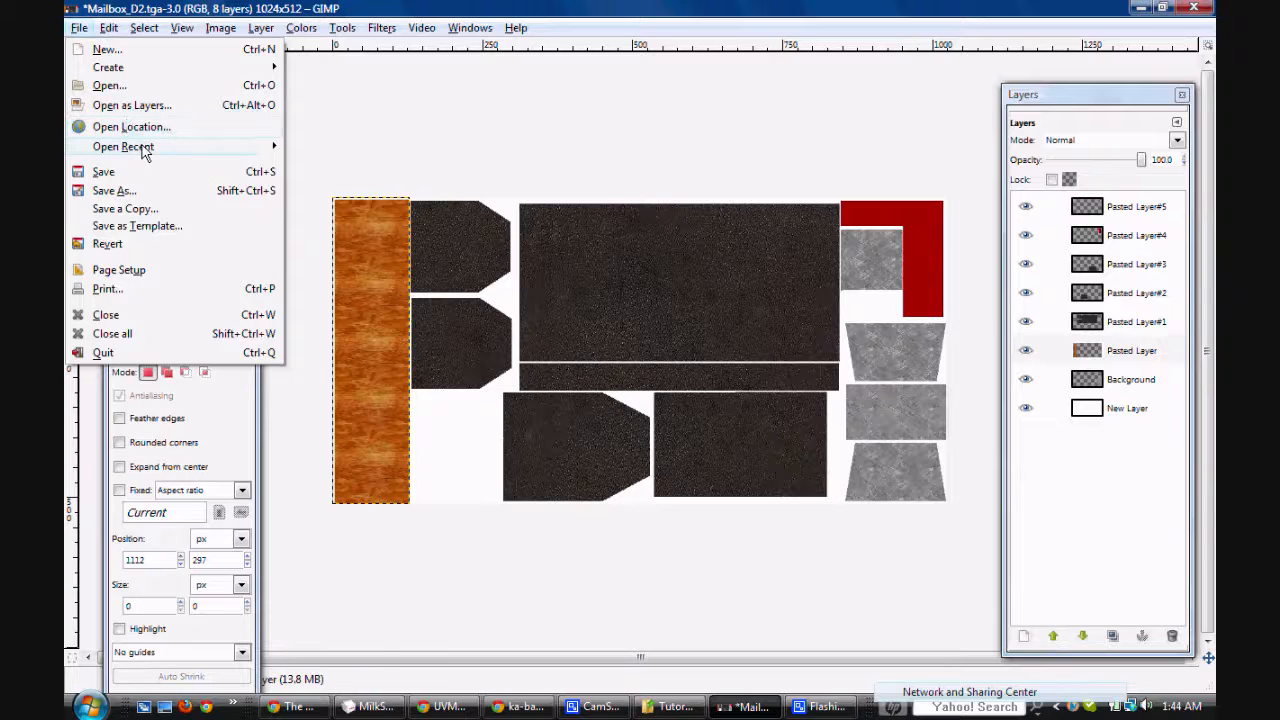
mouse_move(268, 148)
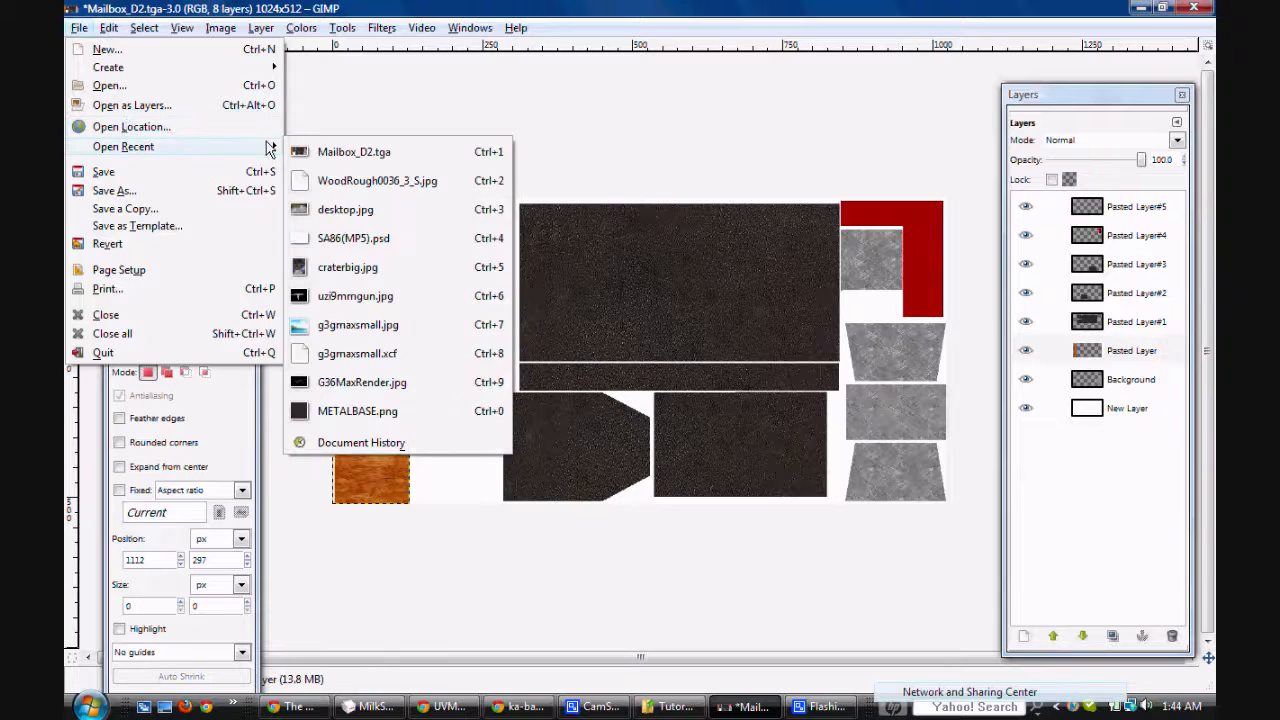
click(359, 185)
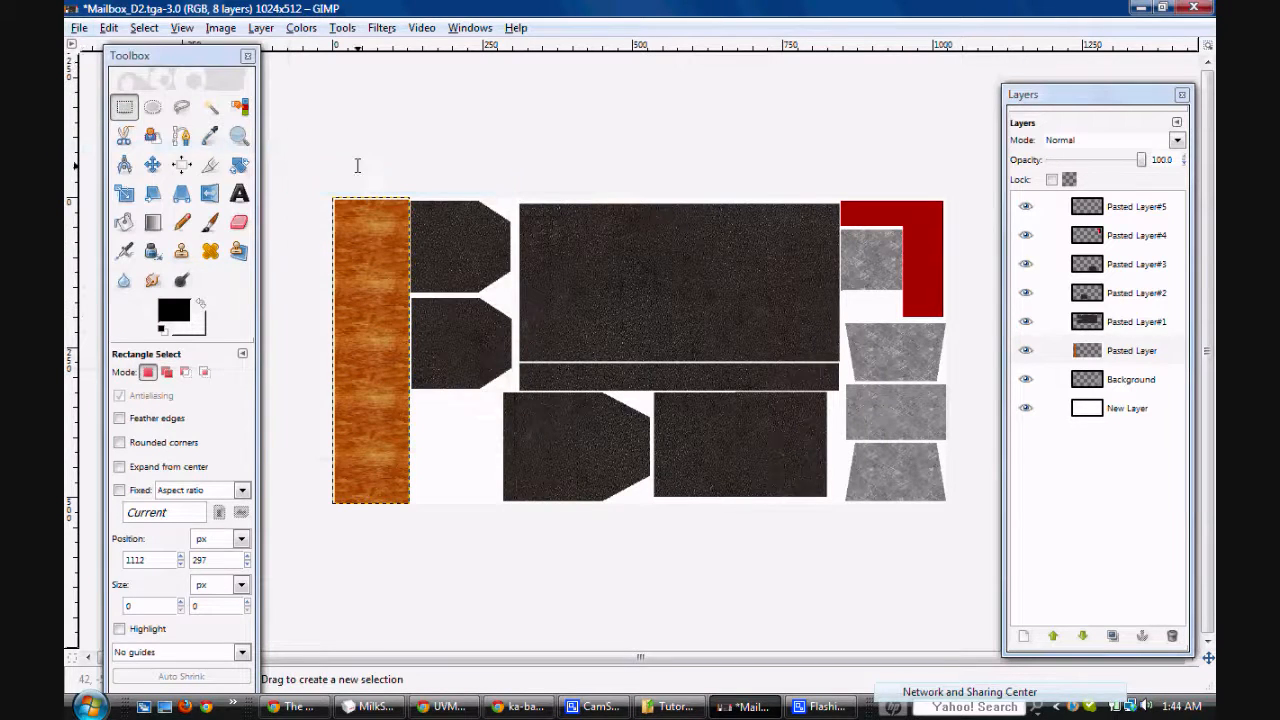
click(438, 213)
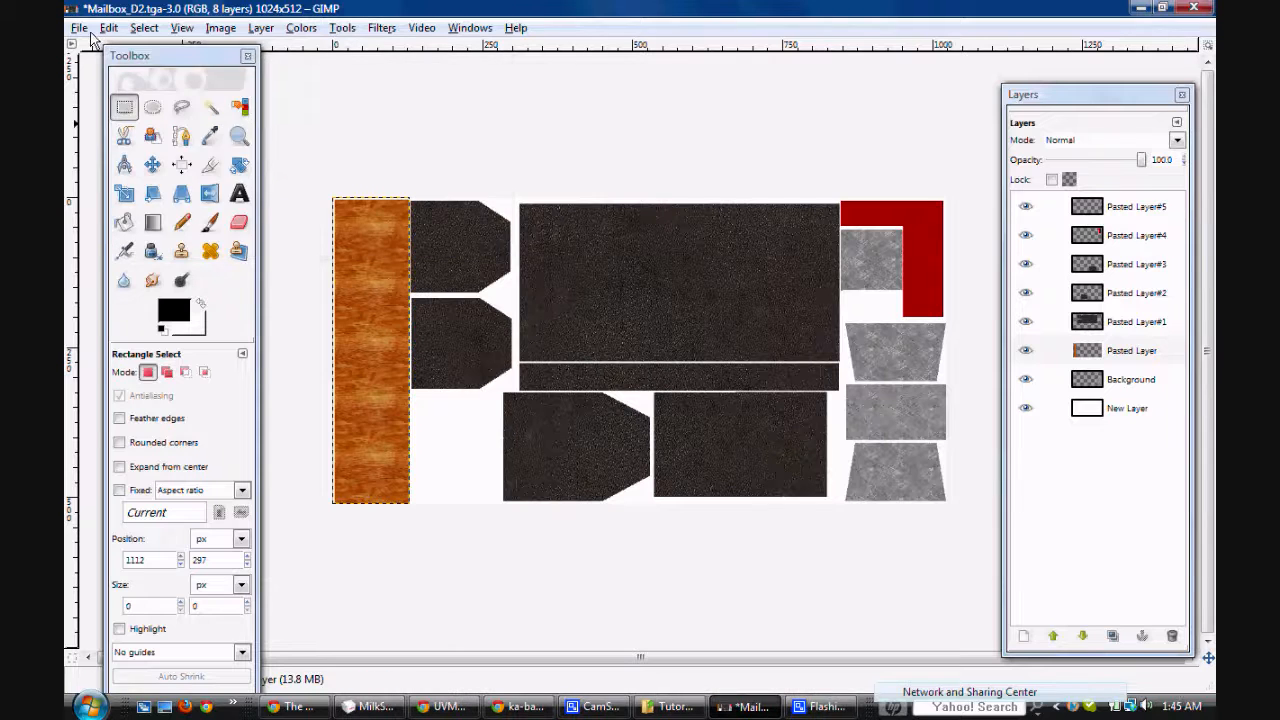
Step: Open the image Woodtex.jpg from the bookmarked Texturing folder and maximize its window
click(79, 28)
click(110, 85)
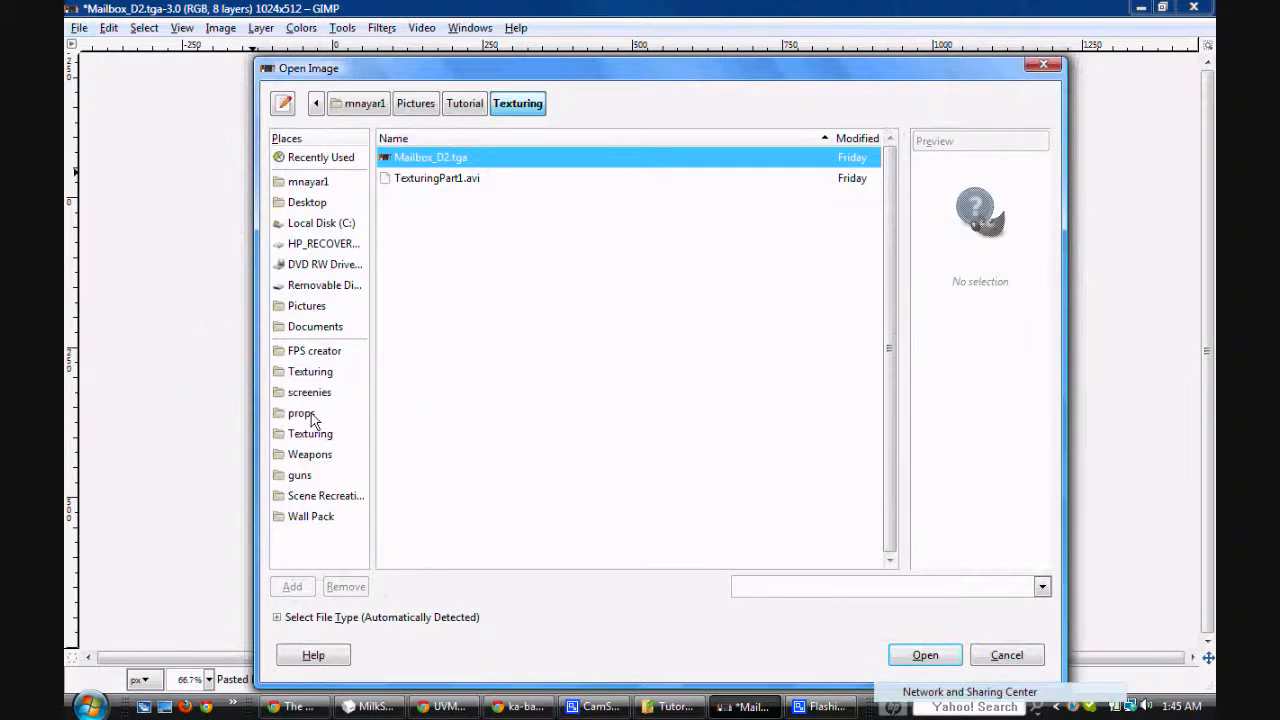
click(309, 372)
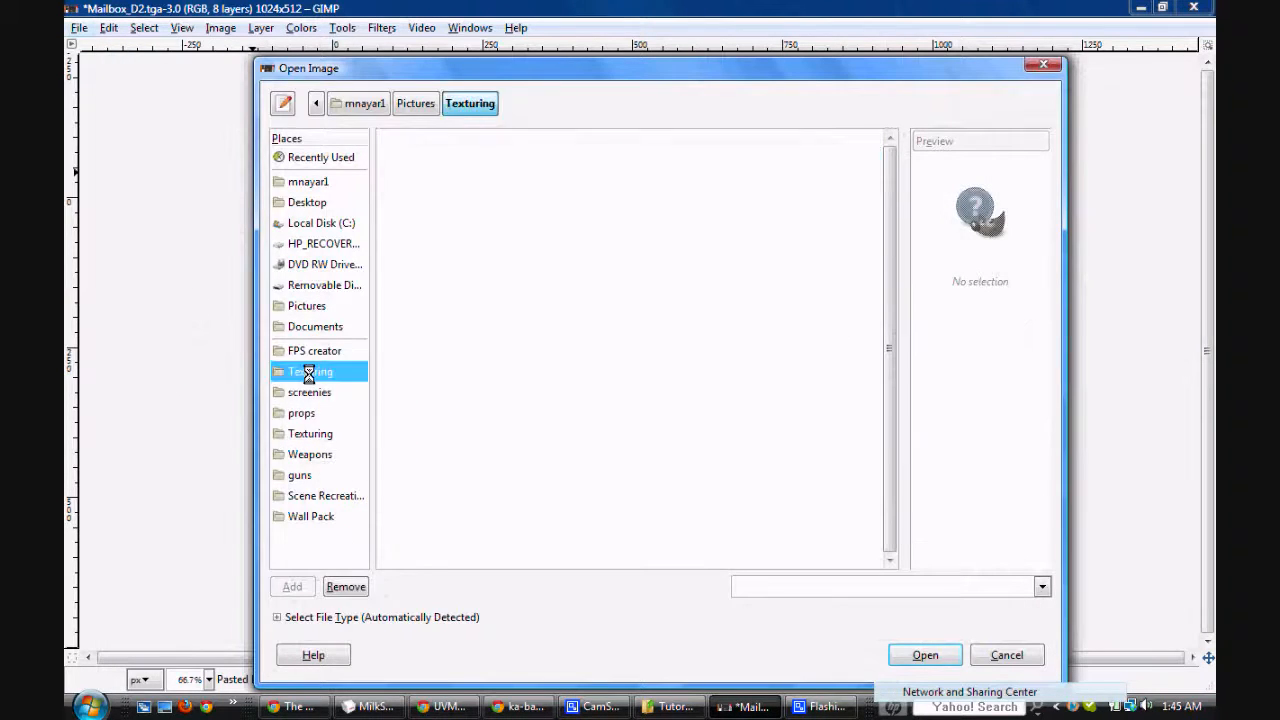
click(320, 433)
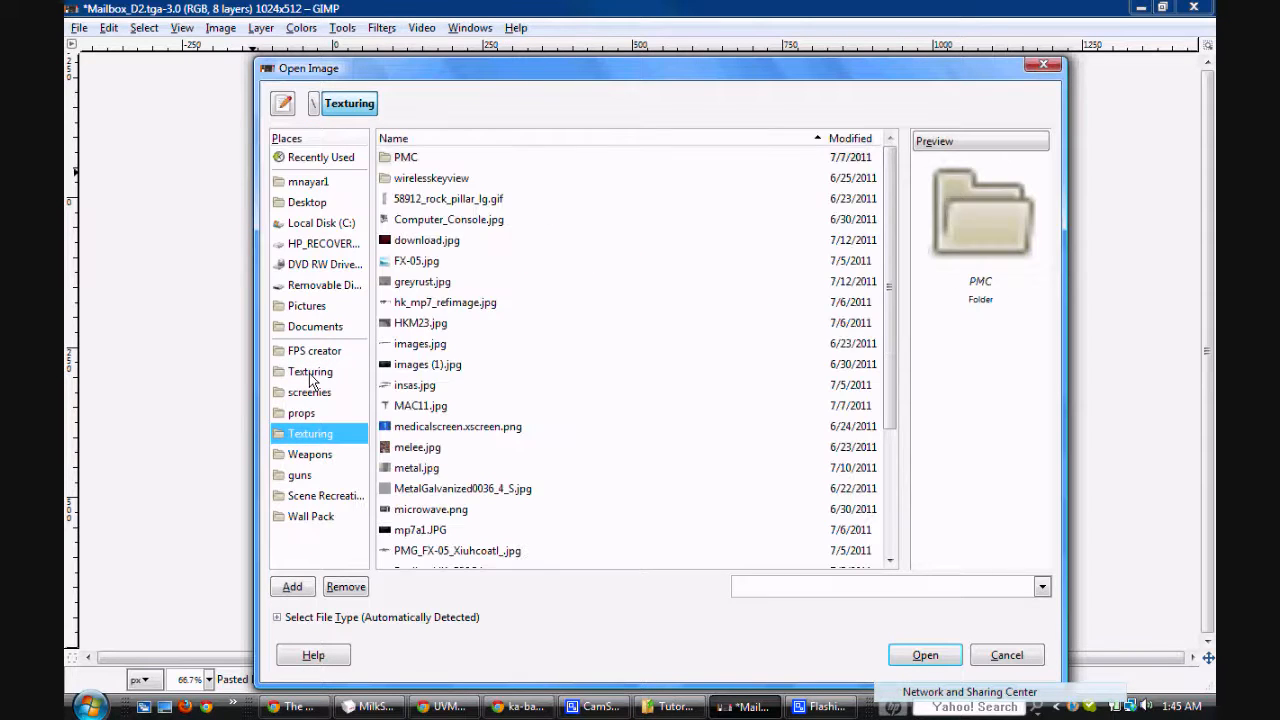
scroll(445, 395, down, 2)
scroll(445, 395, down, 2)
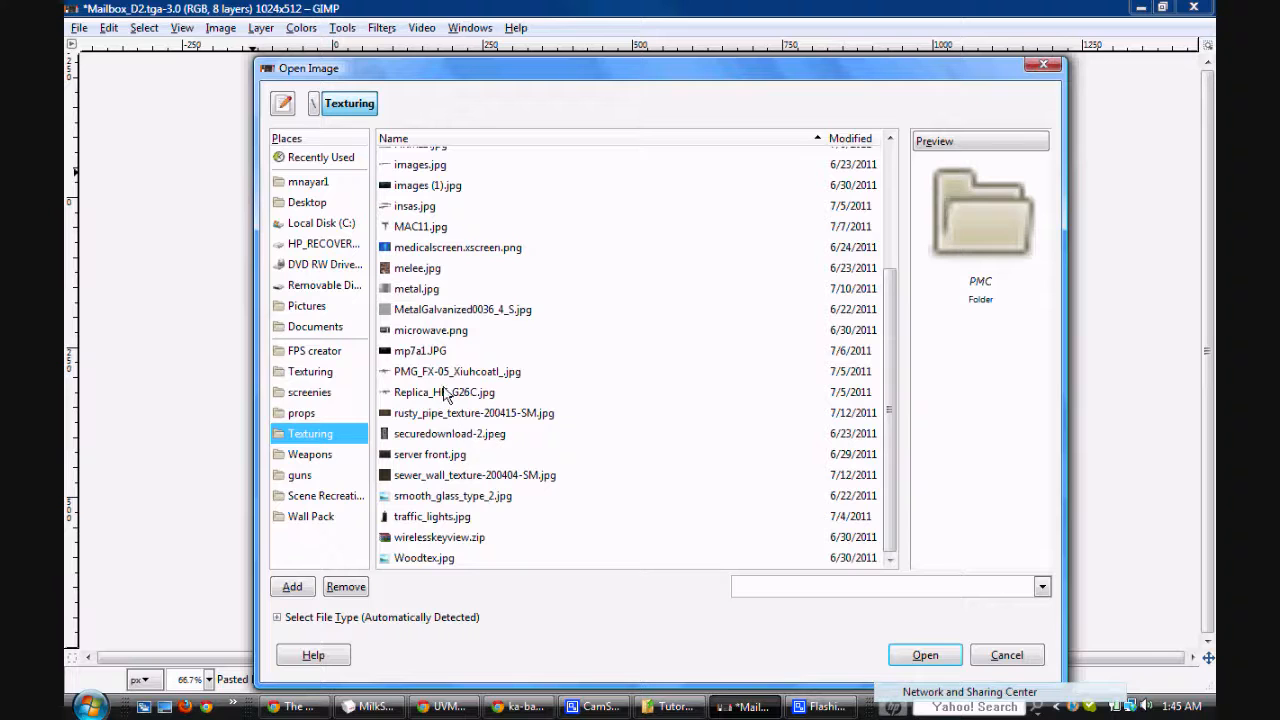
double_click(457, 558)
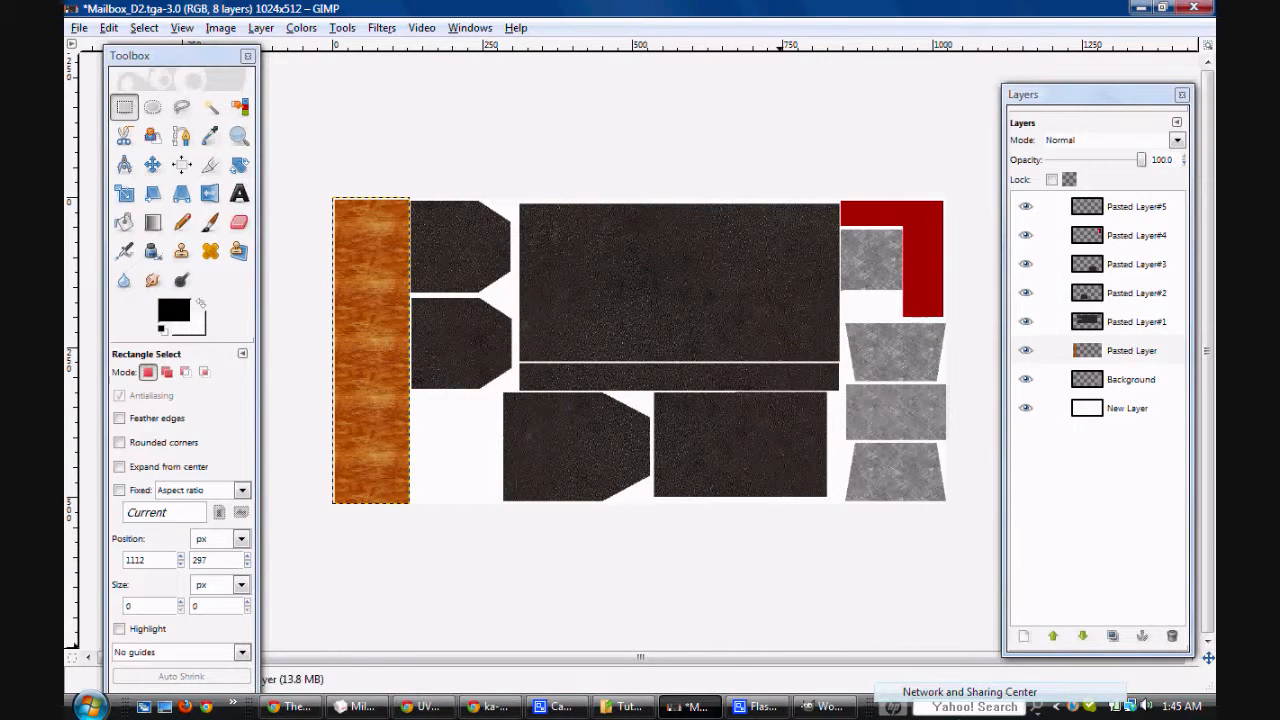
click(803, 707)
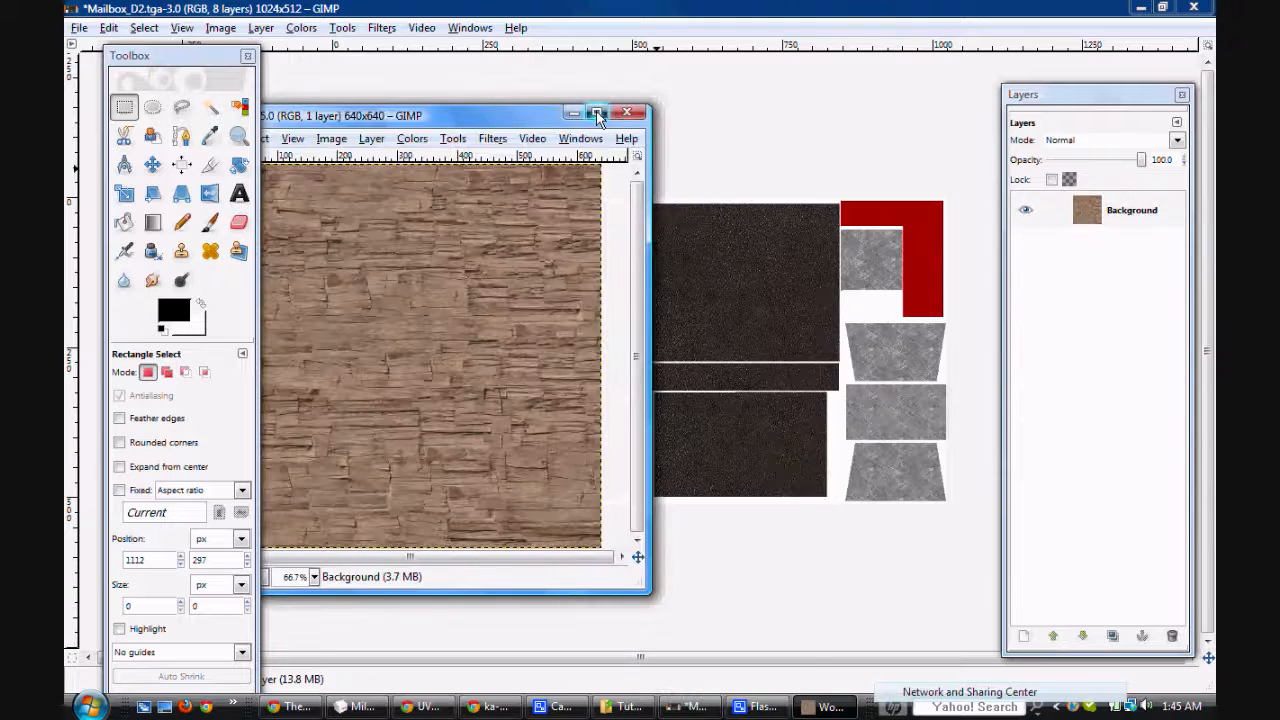
click(602, 125)
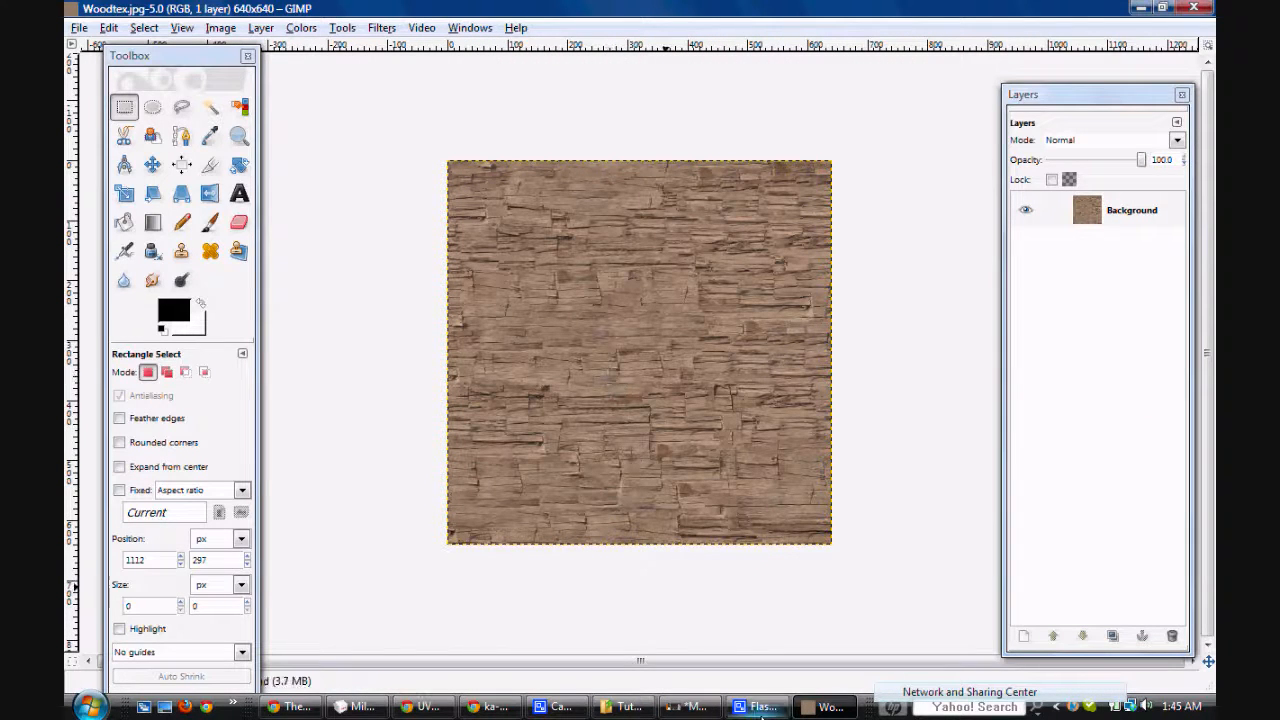
Step: Copy the whole Woodtex.jpg image and paste it into Mailbox_D2.tga as a new layer
click(689, 707)
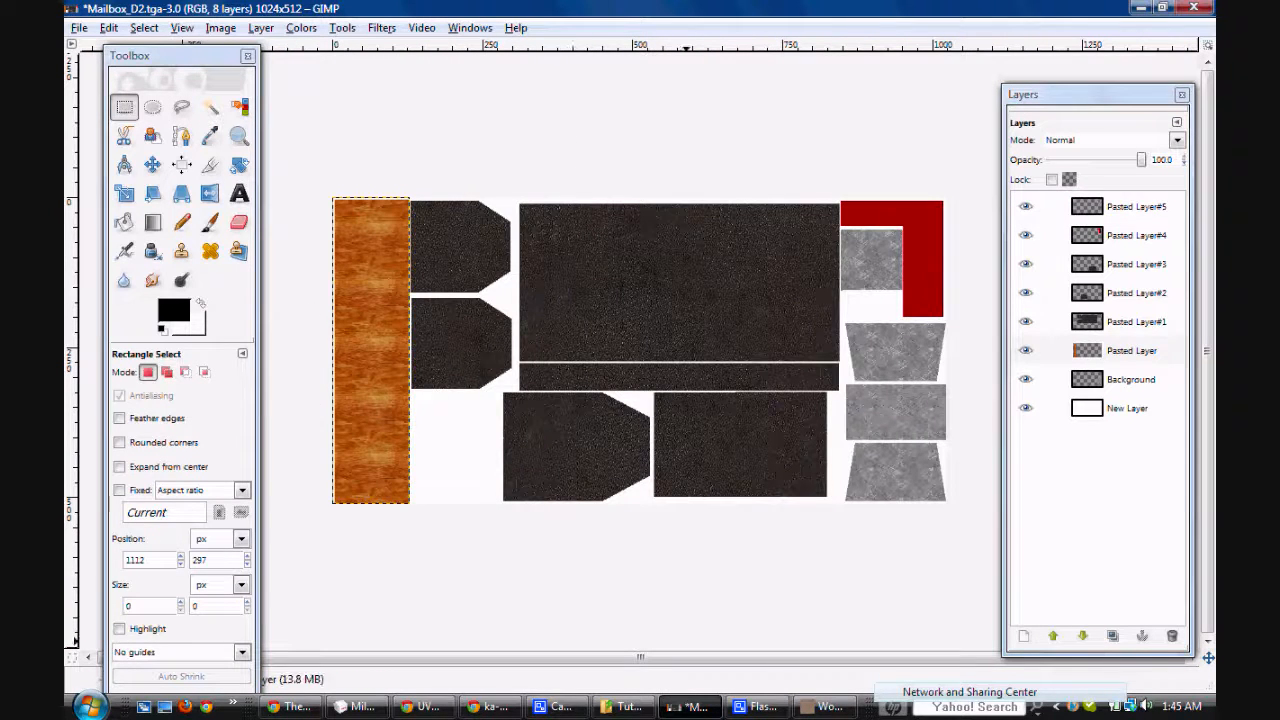
click(824, 708)
key(ctrl+c)
click(696, 707)
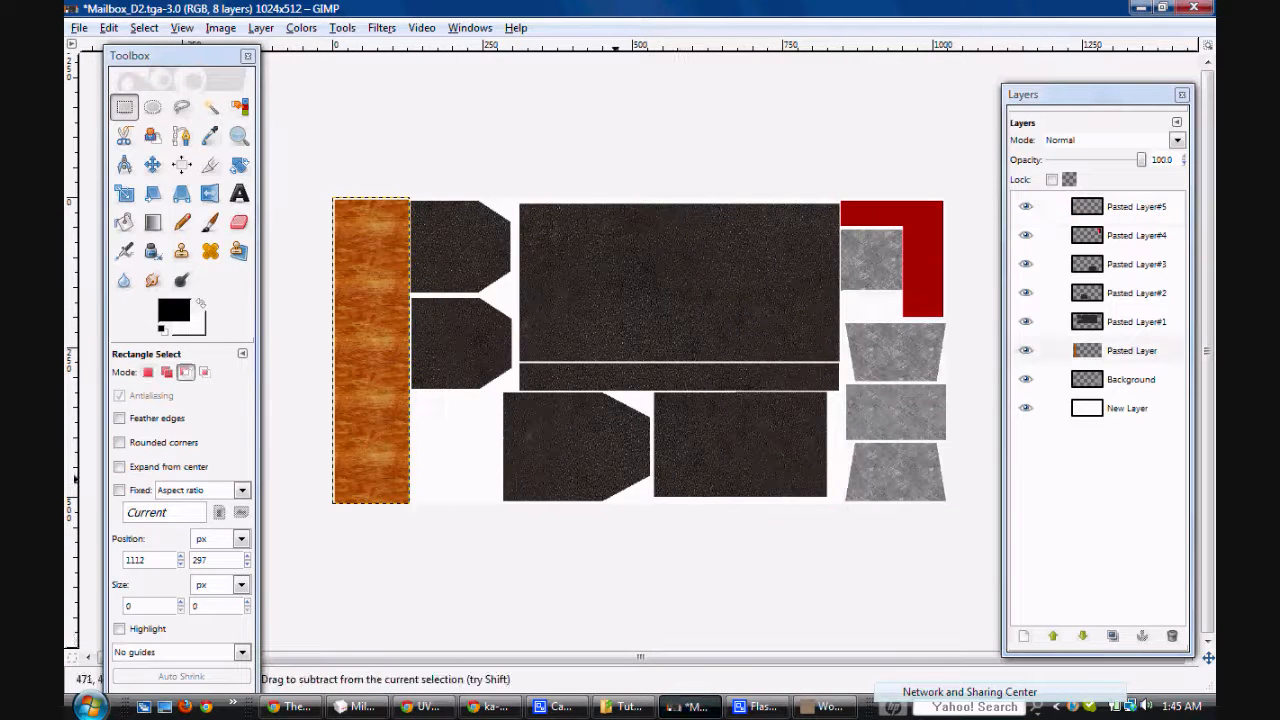
key(ctrl+v)
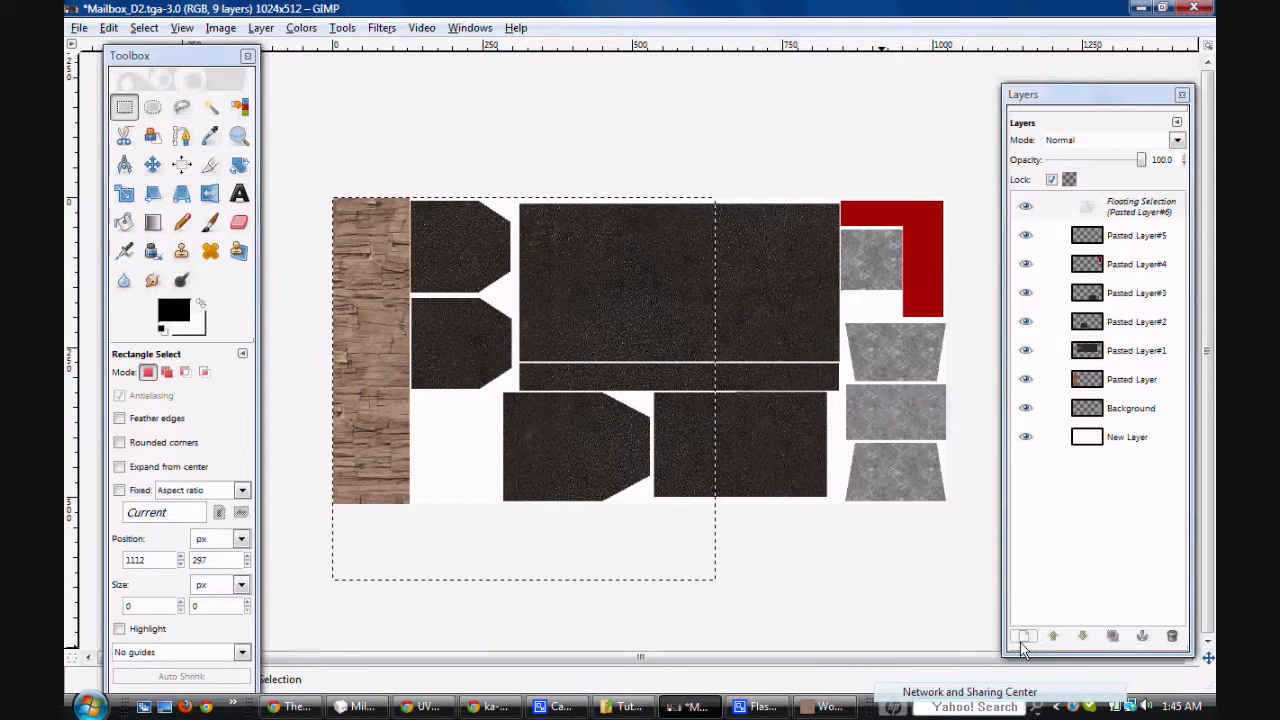
click(1022, 637)
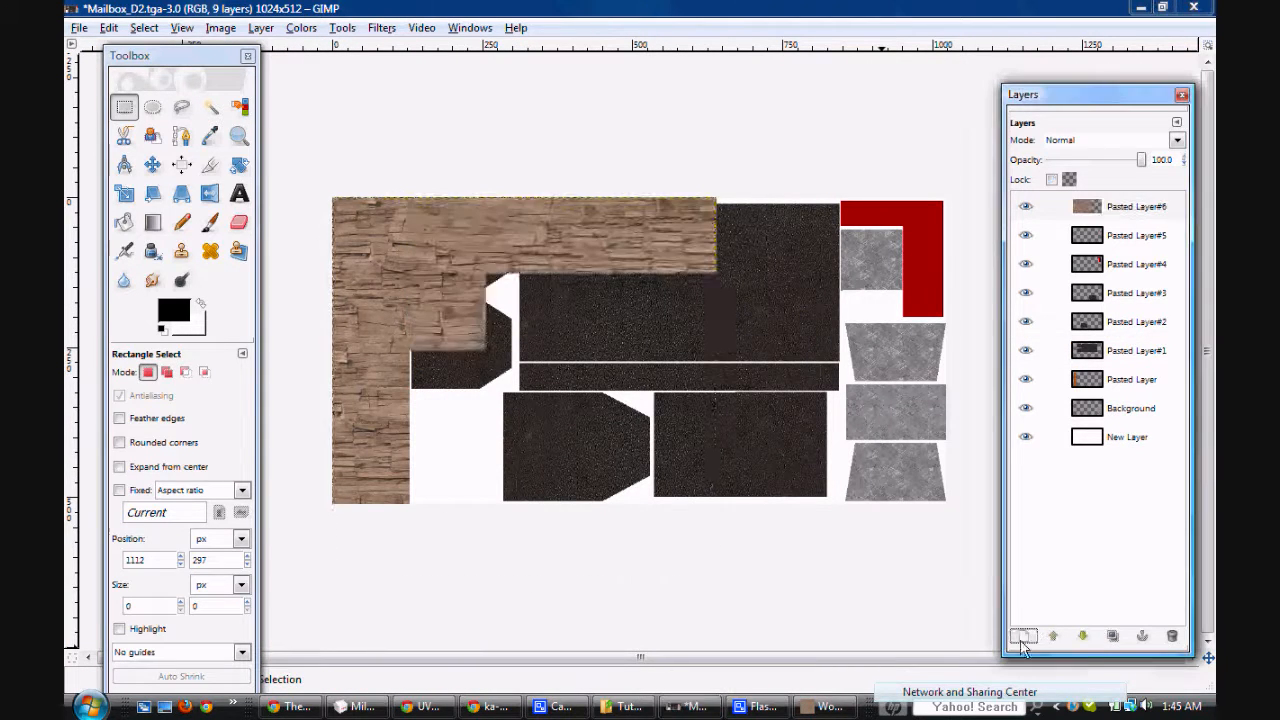
Step: With the new wood texture layer hidden, create a selection from the alpha of the orange post's Pasted Layer and grow it
click(1131, 385)
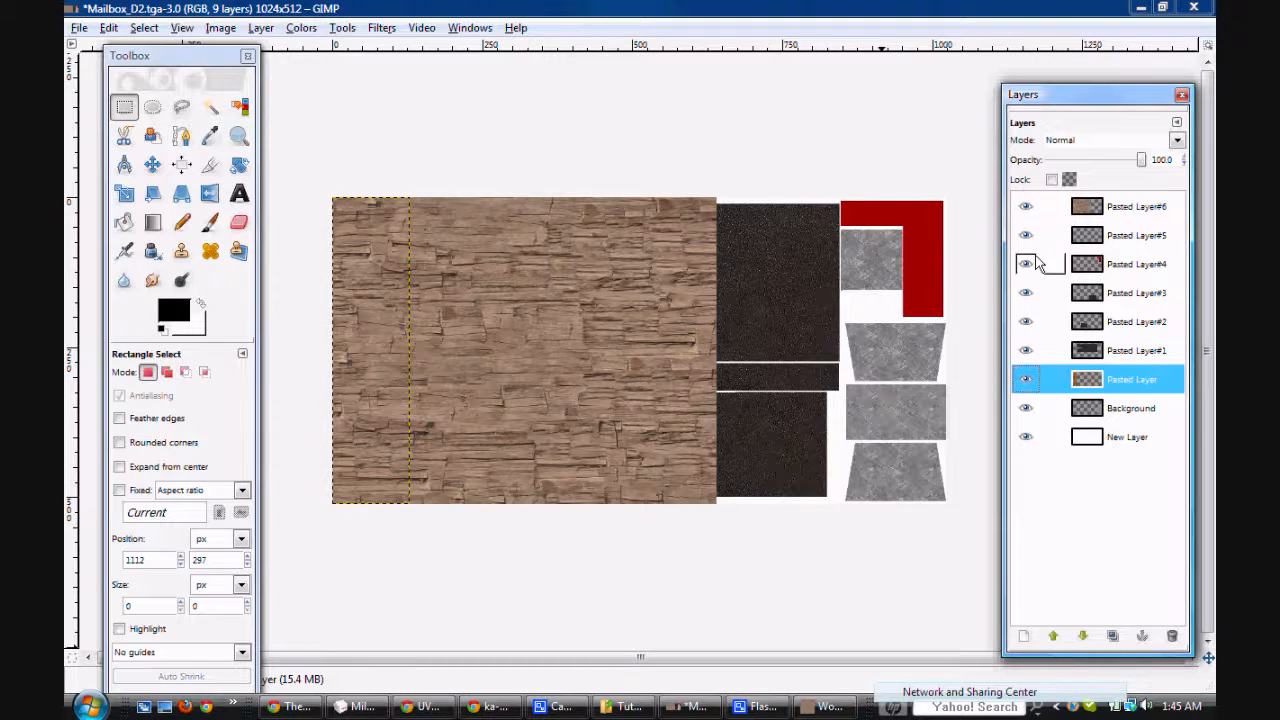
click(1025, 206)
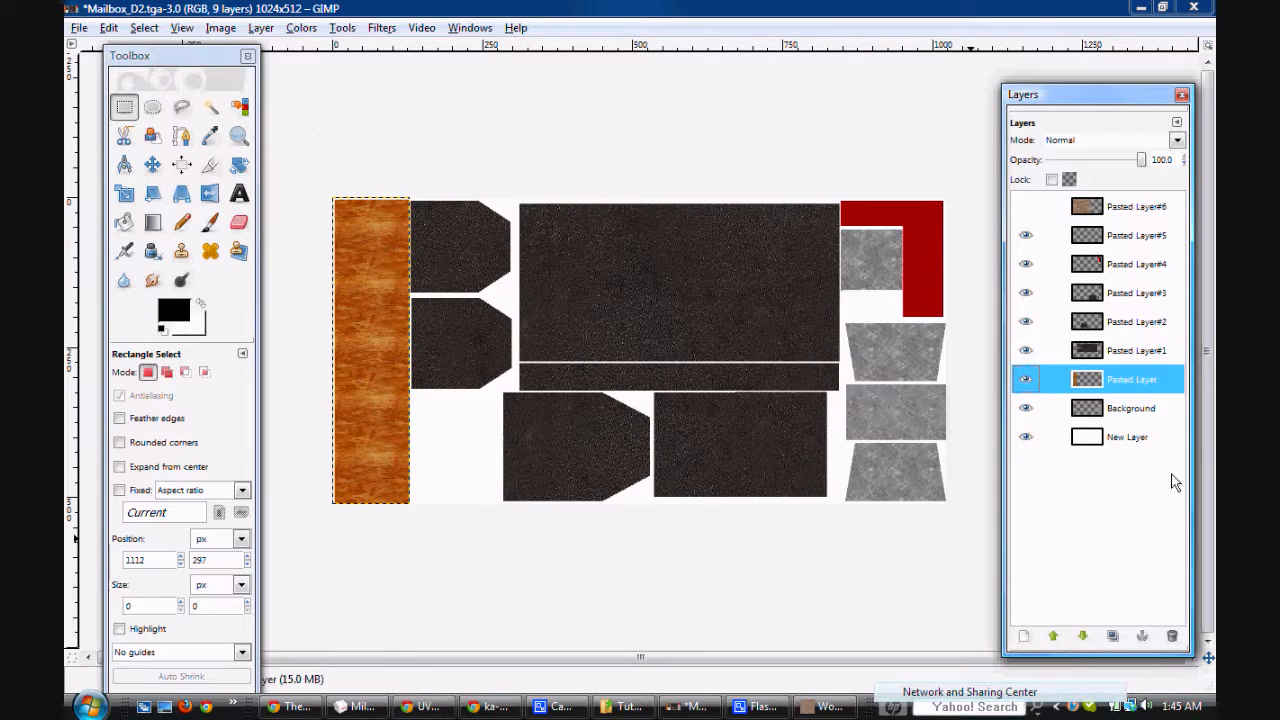
right_click(1138, 380)
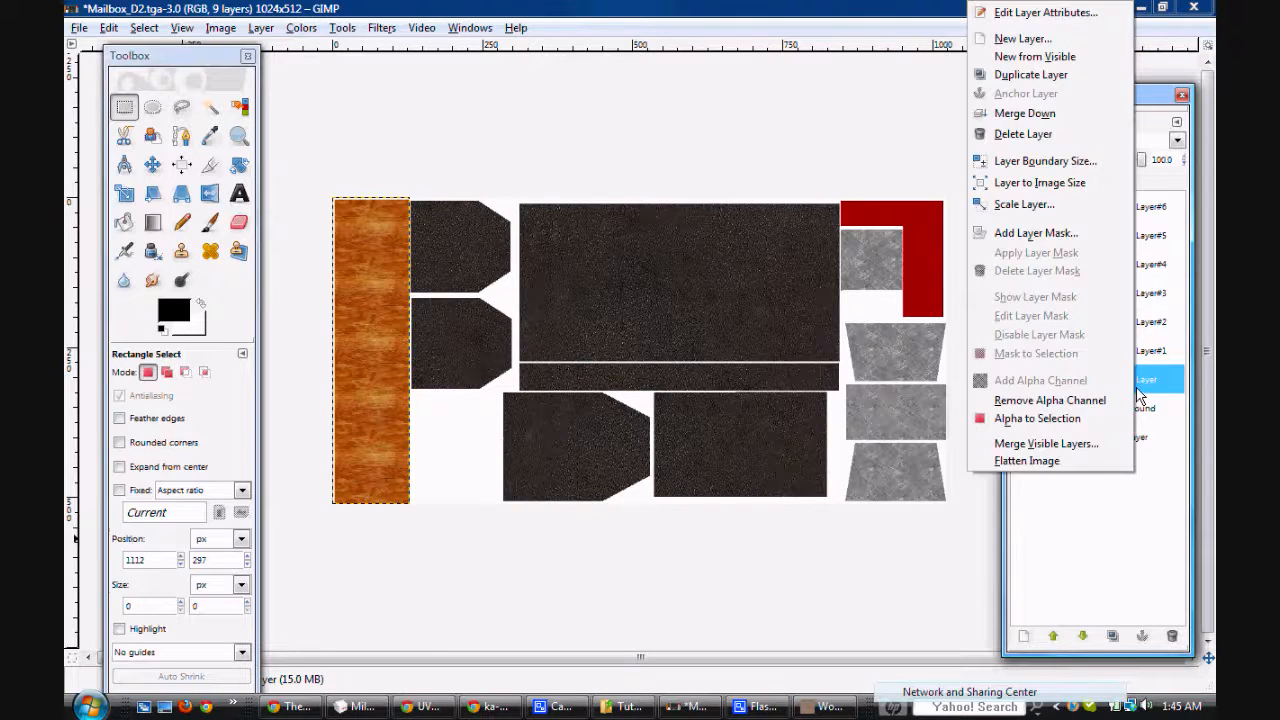
click(1080, 404)
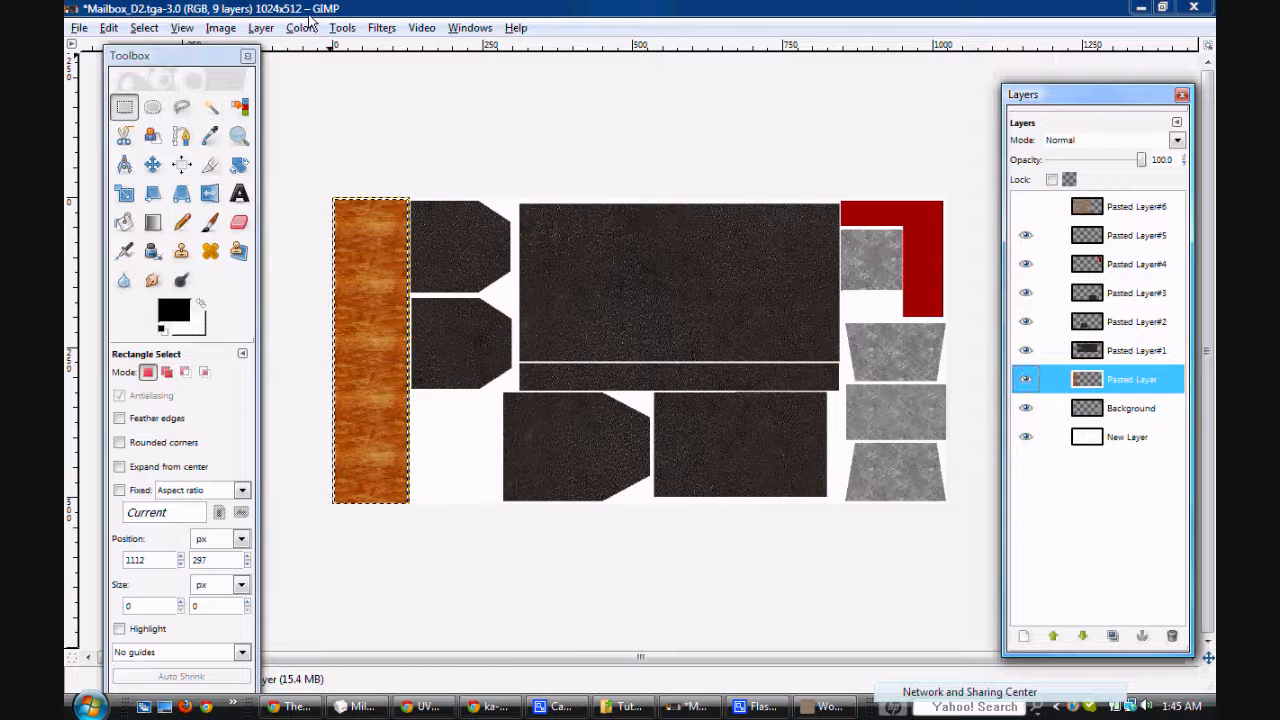
click(148, 28)
click(172, 264)
click(646, 420)
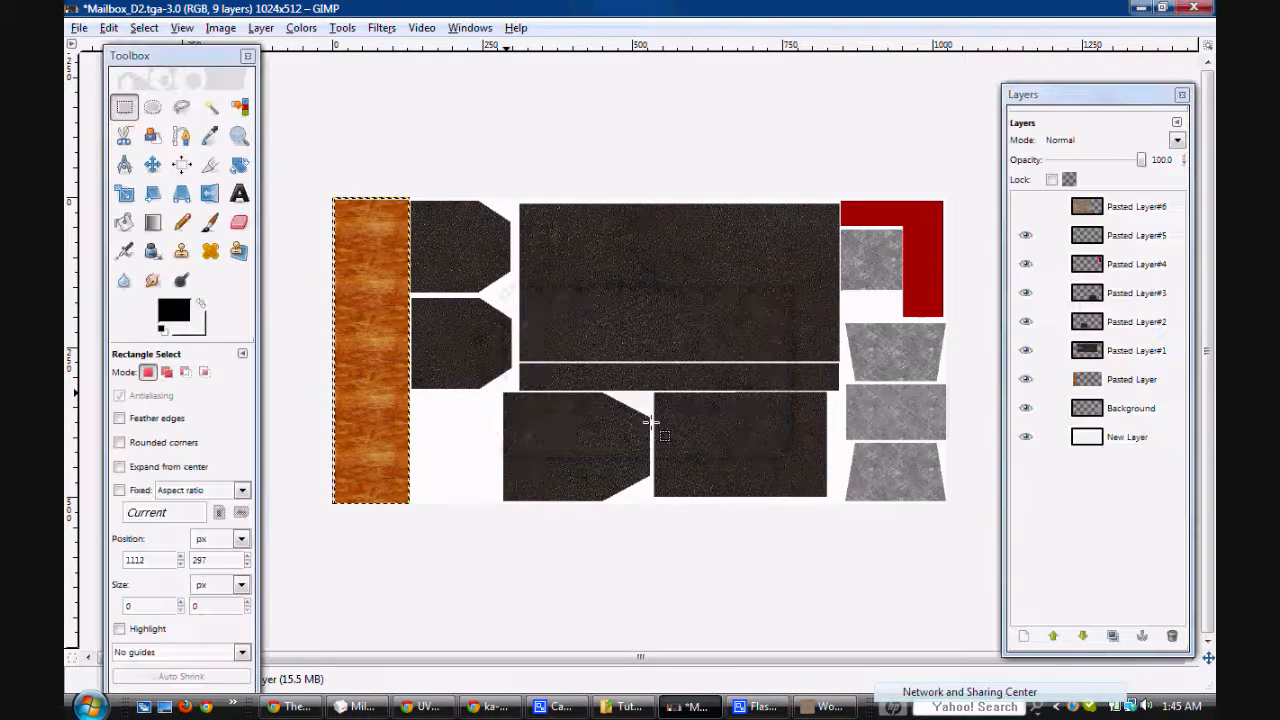
Step: Show the wood texture layer again, cut the selected post strip out of it, and paste the strip as a new layer
click(1026, 207)
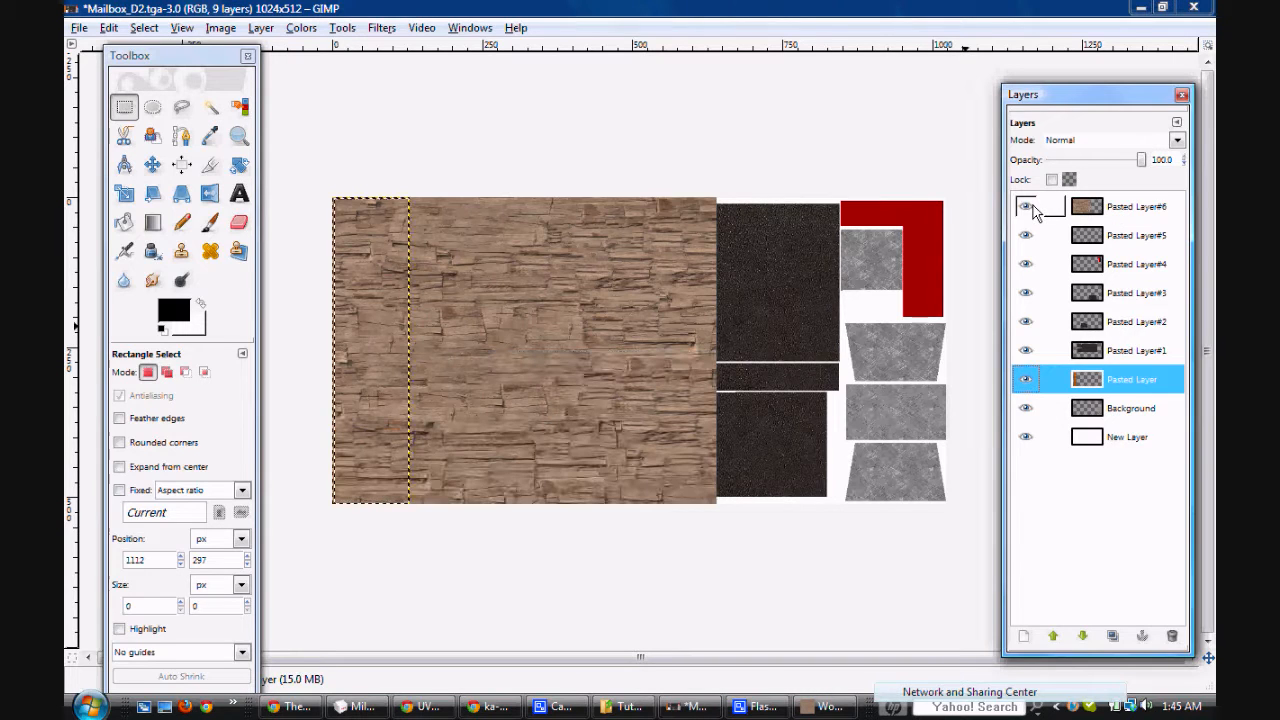
click(1128, 208)
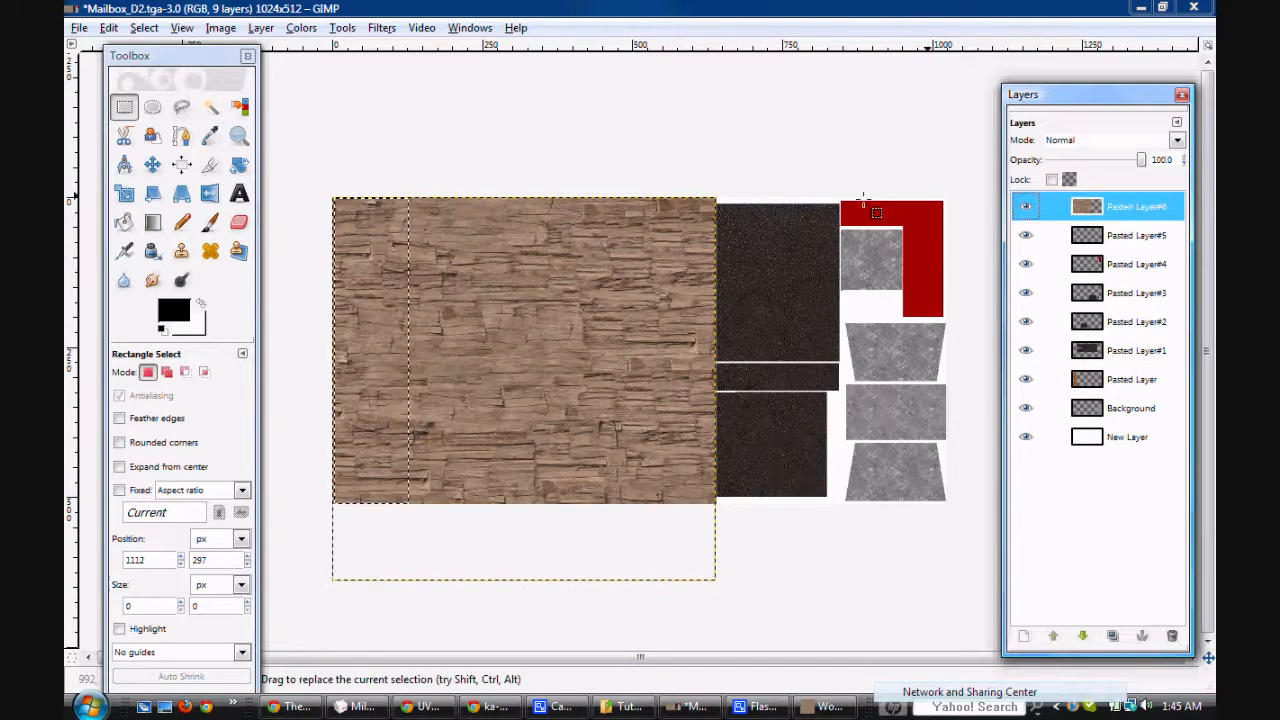
key(ctrl+x)
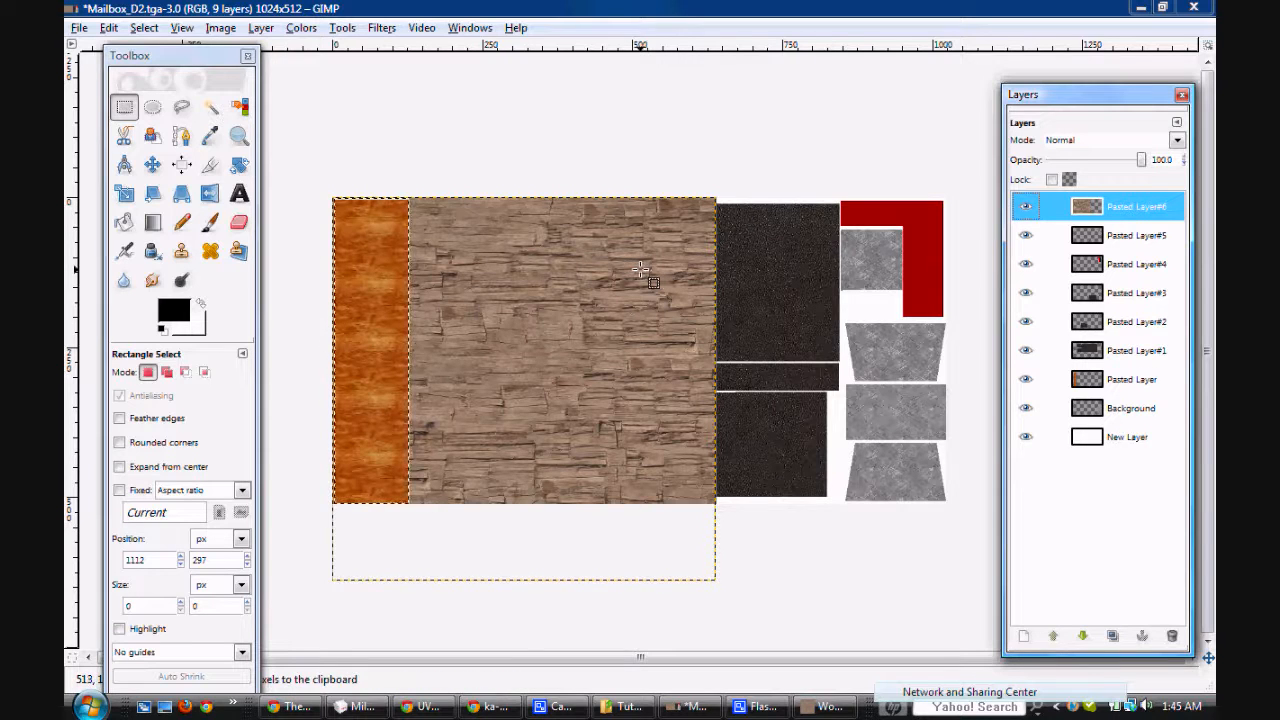
key(ctrl+v)
click(1023, 636)
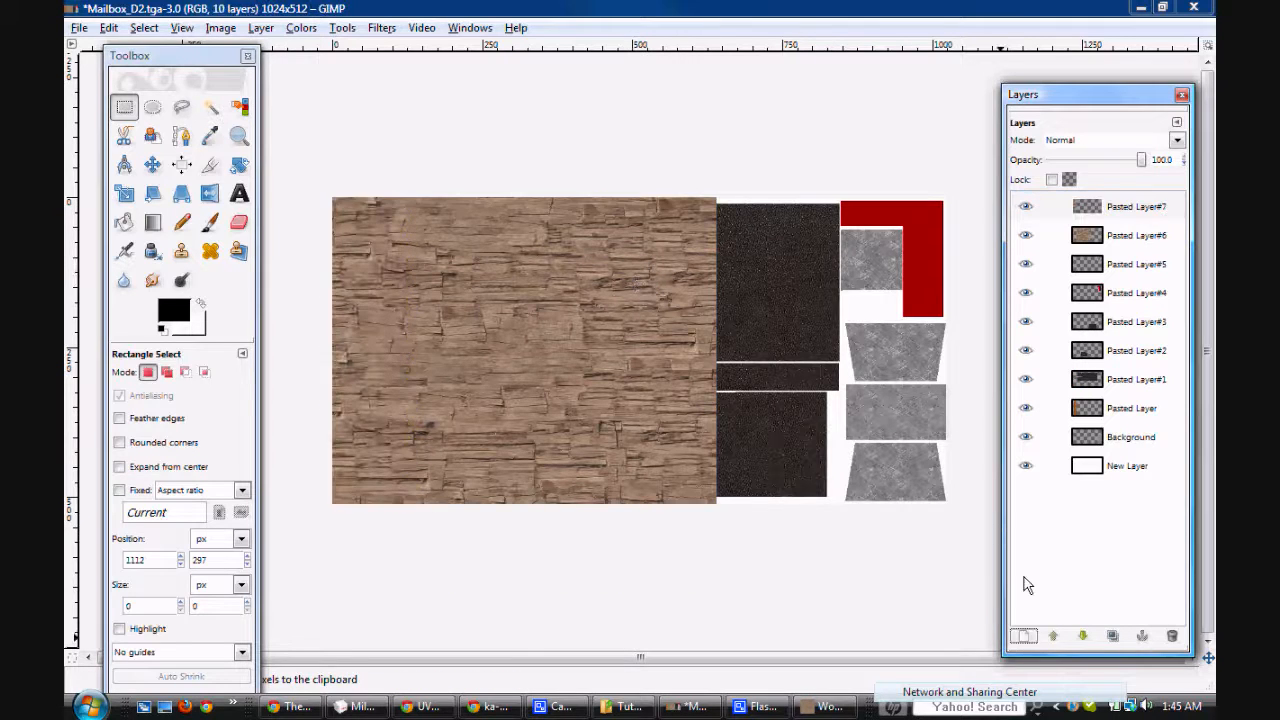
Step: Delete the leftover wood texture layer, Pasted Layer#6
click(1127, 238)
right_click(1127, 240)
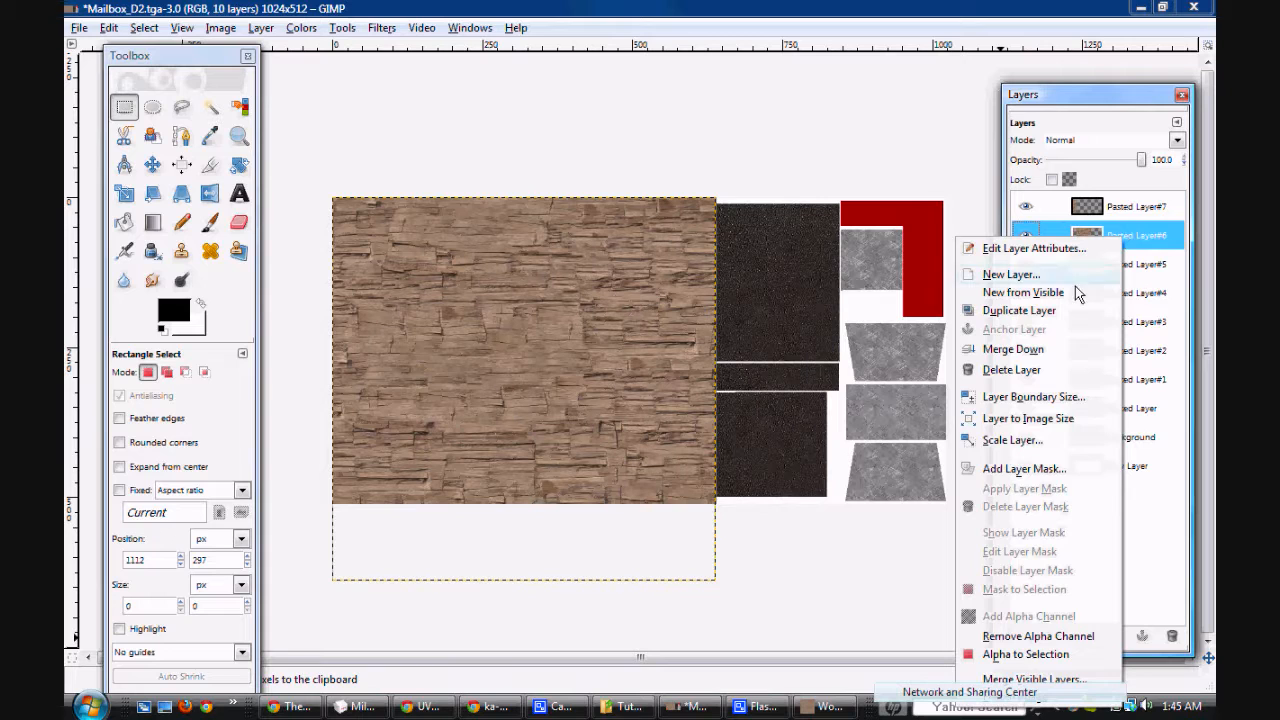
click(1038, 378)
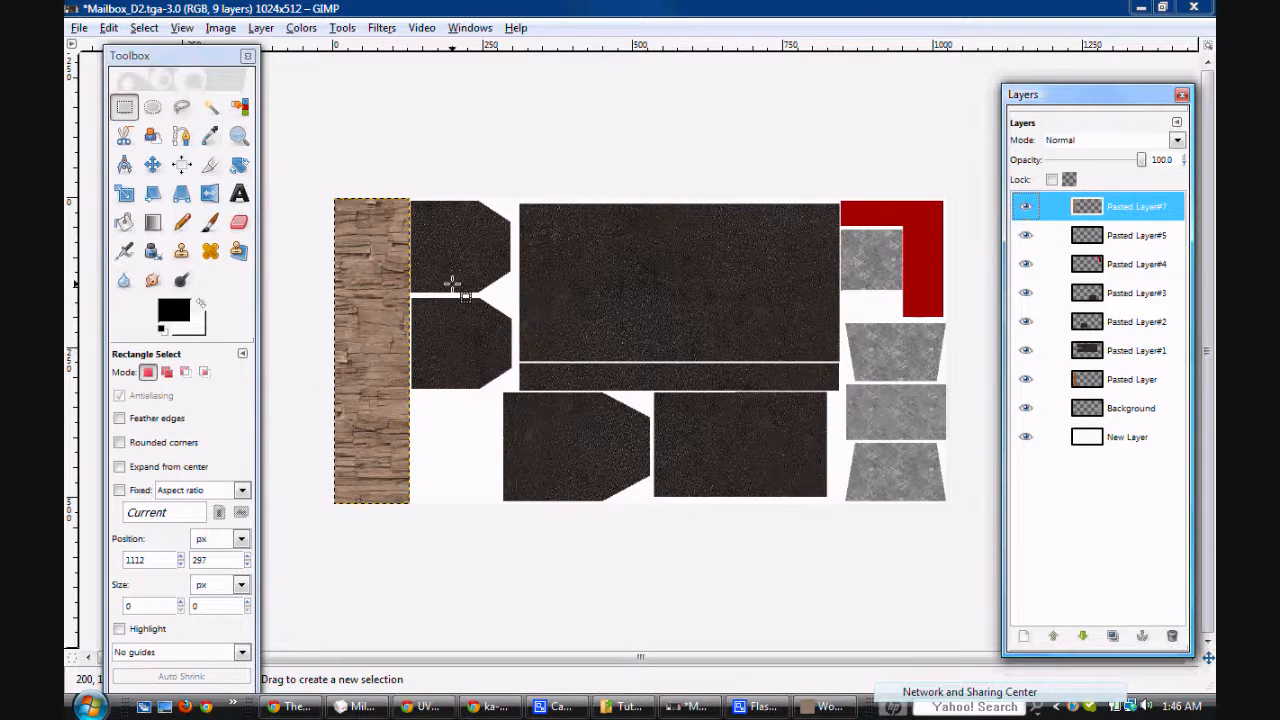
Step: Save Mailbox_D2.tga, exporting it with the visible layers merged
key(ctrl+s)
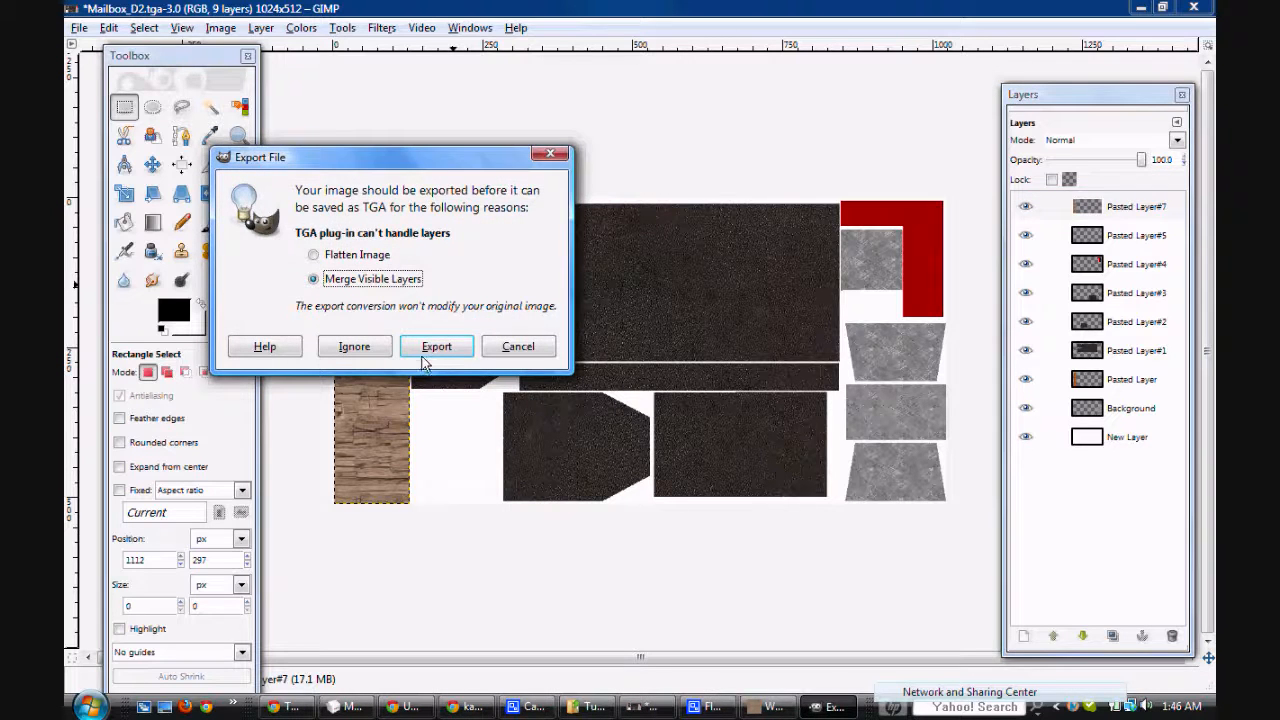
click(438, 347)
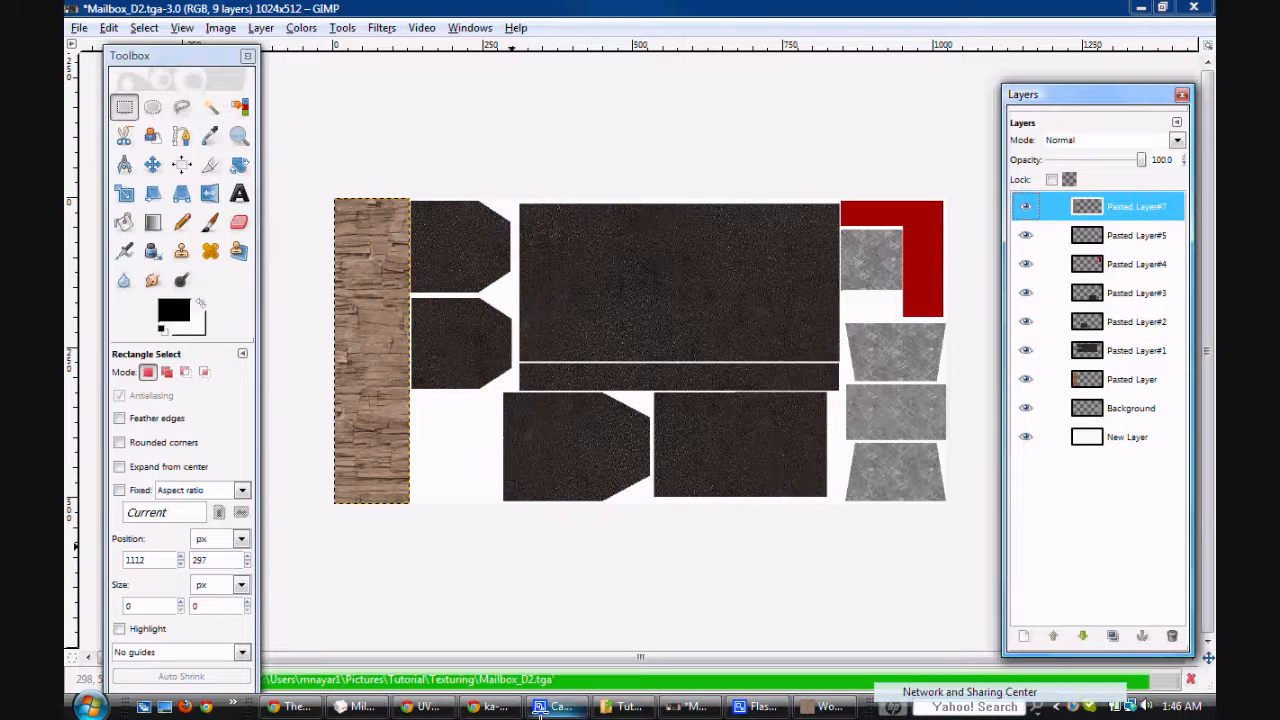
Step: Switch to MilkShape 3D, reload Mailbox_D2.tga as the texture of Material01, and check the post on the model
click(357, 707)
drag(957, 457, 1025, 434)
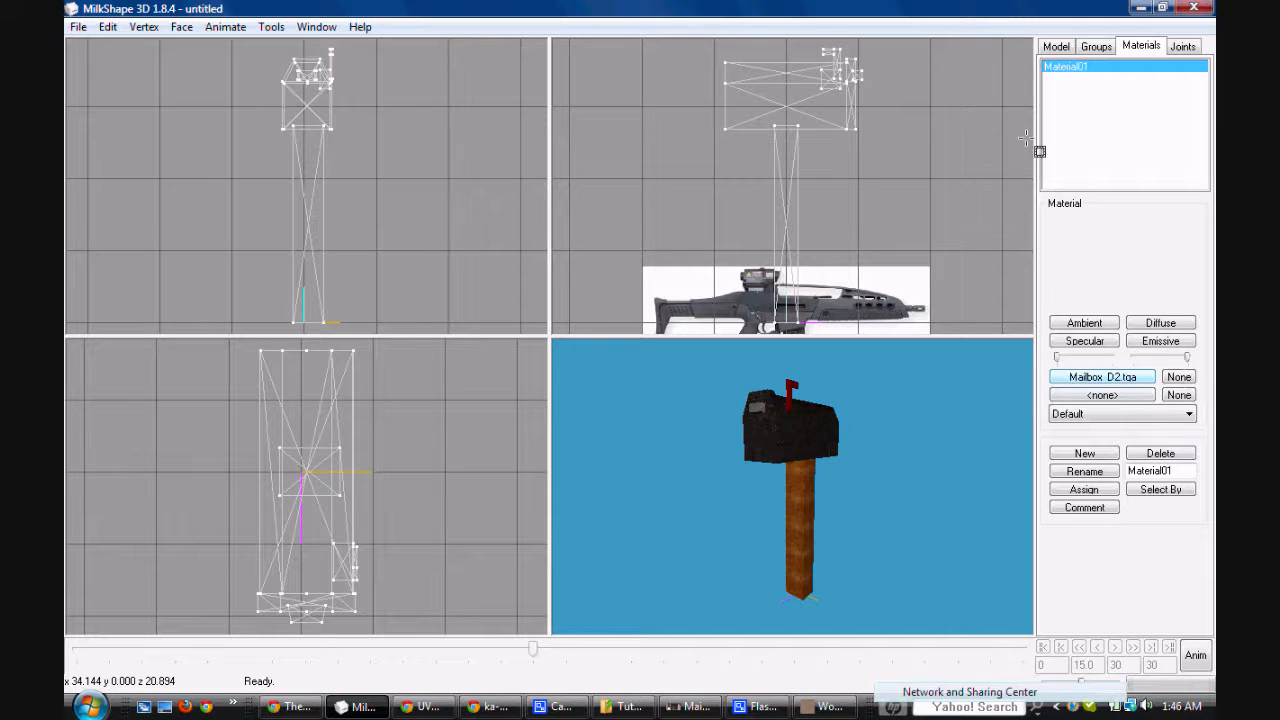
click(1108, 376)
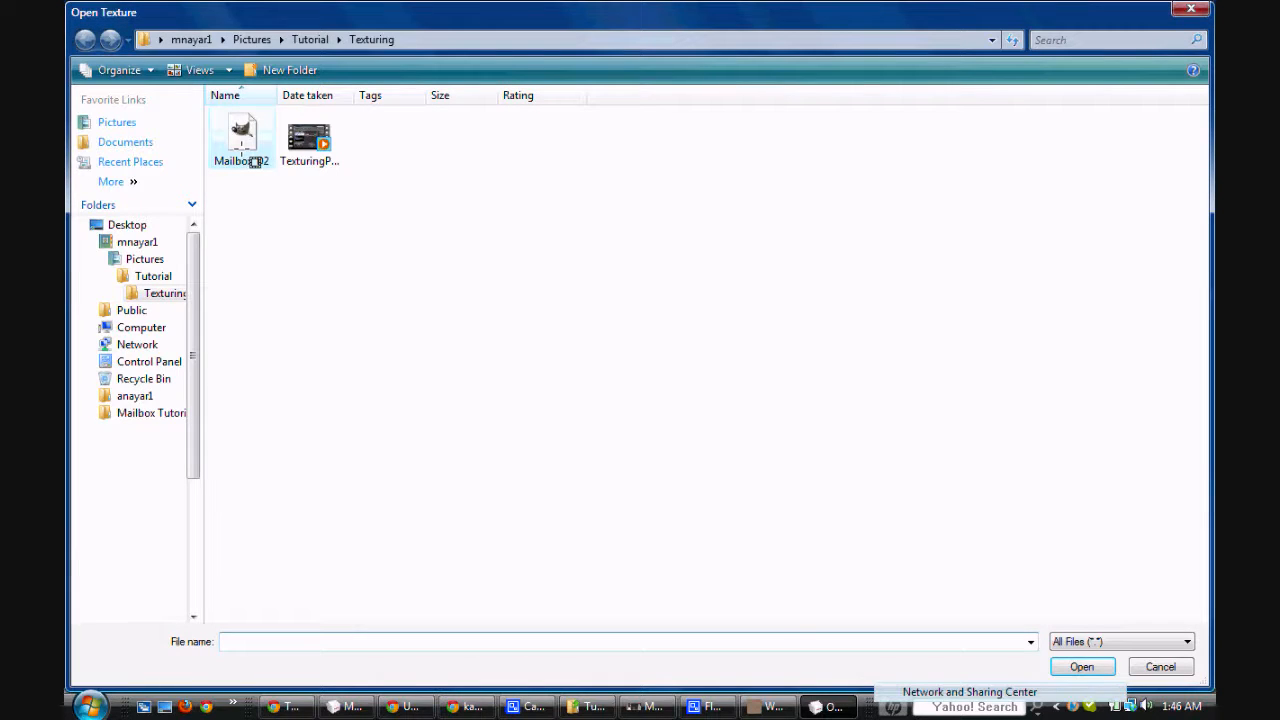
double_click(253, 161)
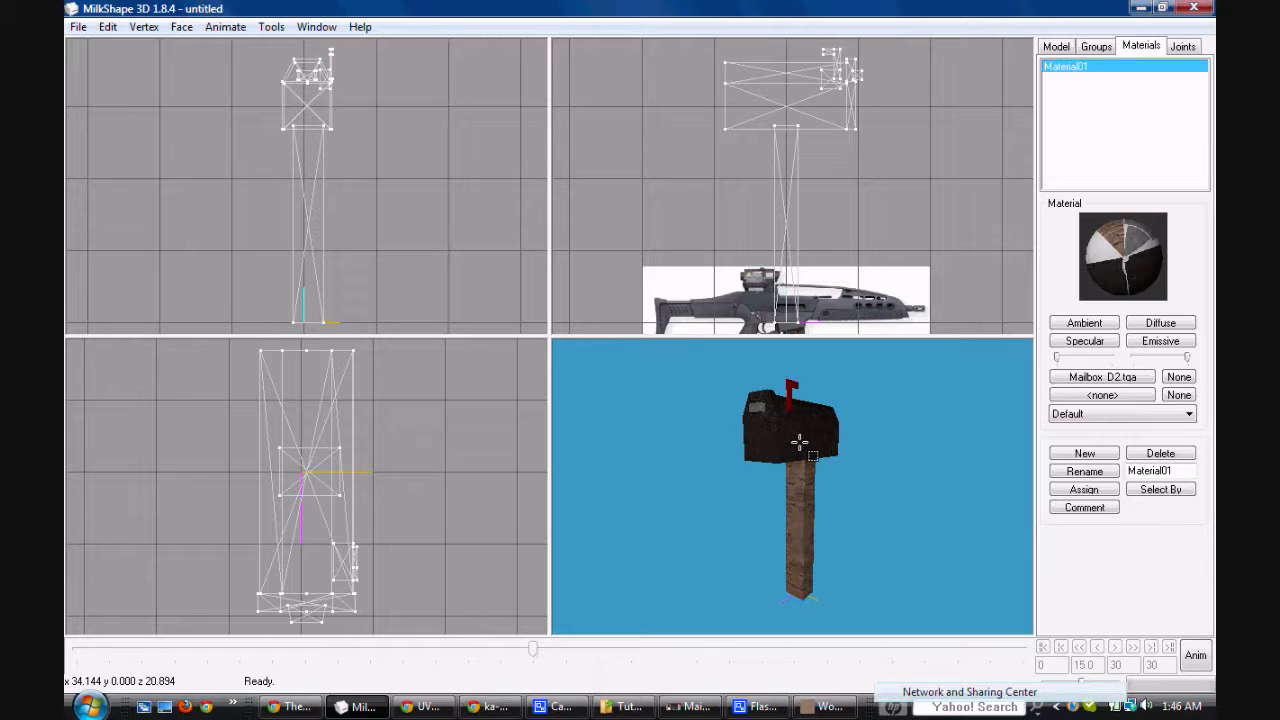
mouse_move(800, 442)
mouse_down()
mouse_move(726, 345)
mouse_move(657, 433)
mouse_move(604, 468)
mouse_move(880, 430)
mouse_move(994, 440)
mouse_move(843, 456)
mouse_move(771, 432)
mouse_move(717, 440)
mouse_move(780, 443)
mouse_up()
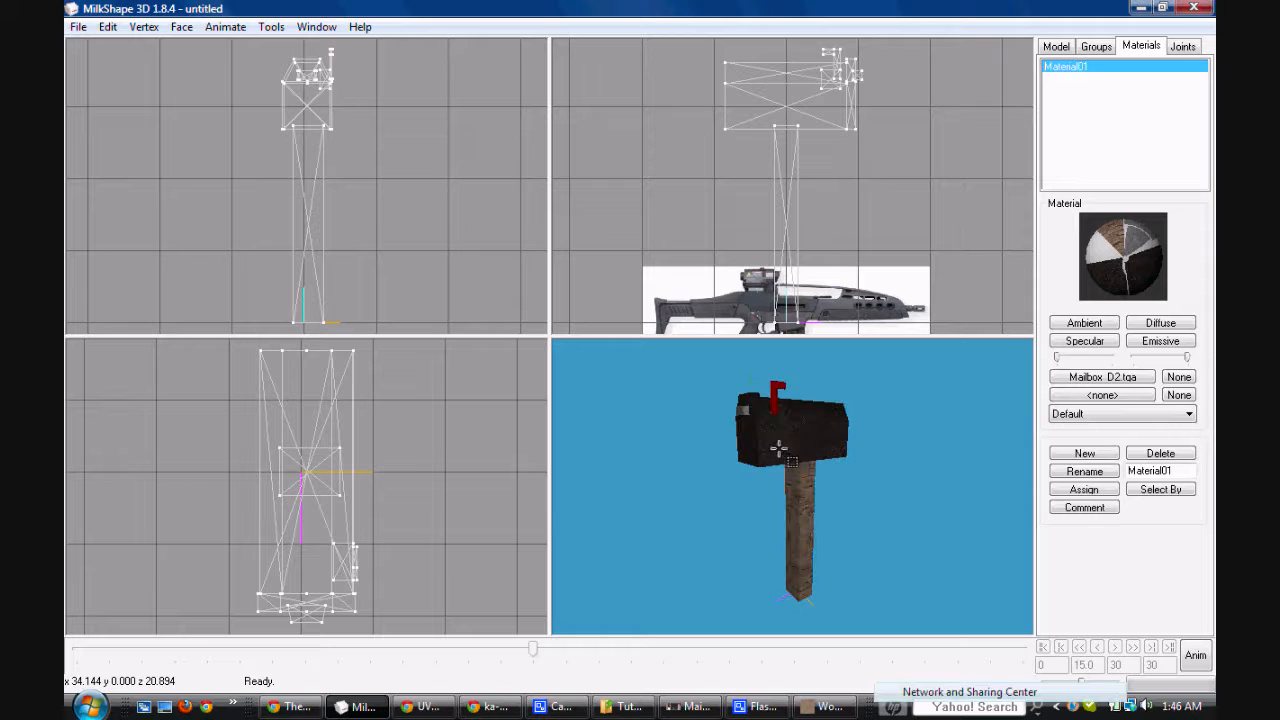
Step: Switch to GIMP, close the Woodtex.jpg image, and return to Mailbox_D2.tga
click(842, 710)
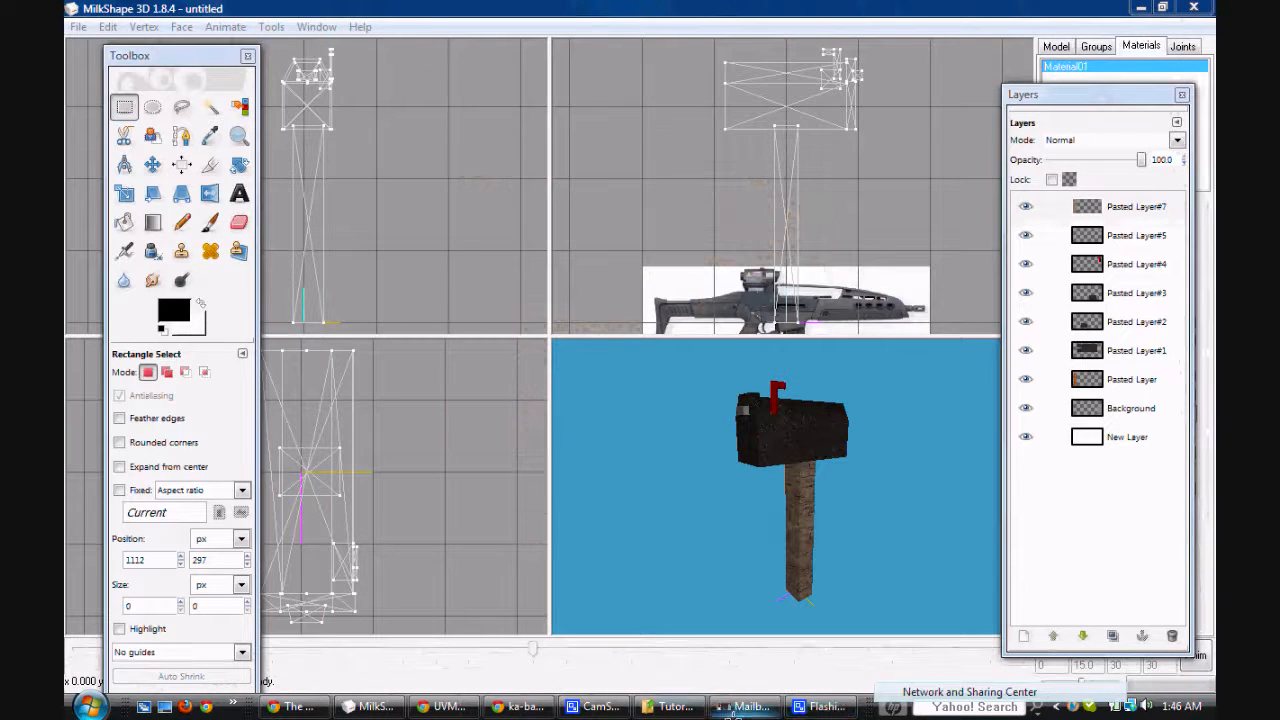
click(750, 706)
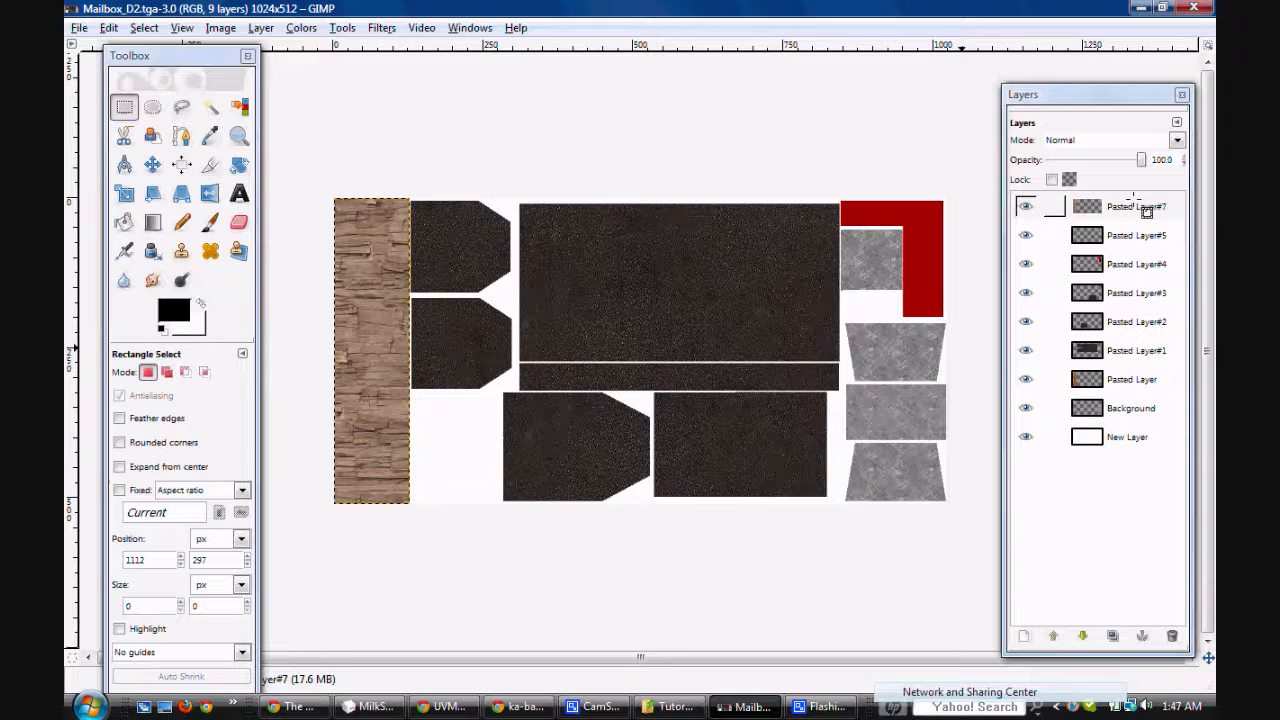
Step: Adjust the wood texture layer, Pasted Layer#7, with Brightness-Contrast, setting brightness to -27 and contrast to 50
drag(189, 56, 182, 77)
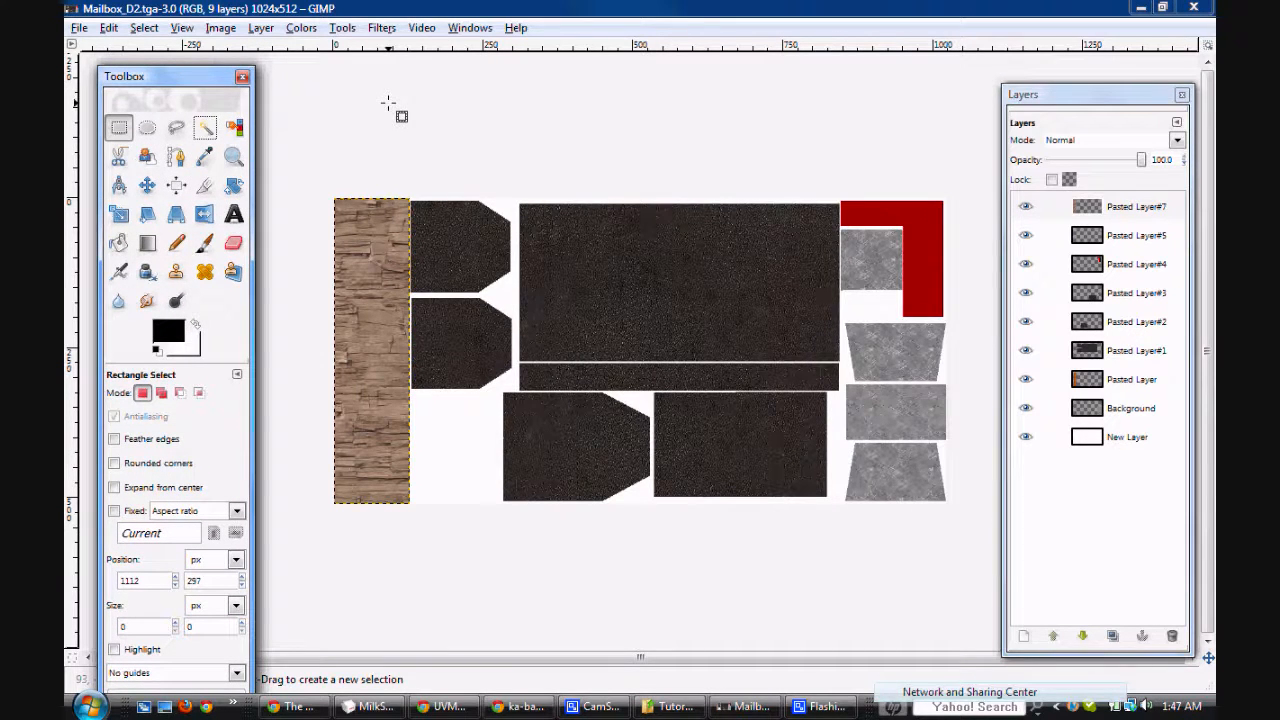
click(301, 28)
click(301, 28)
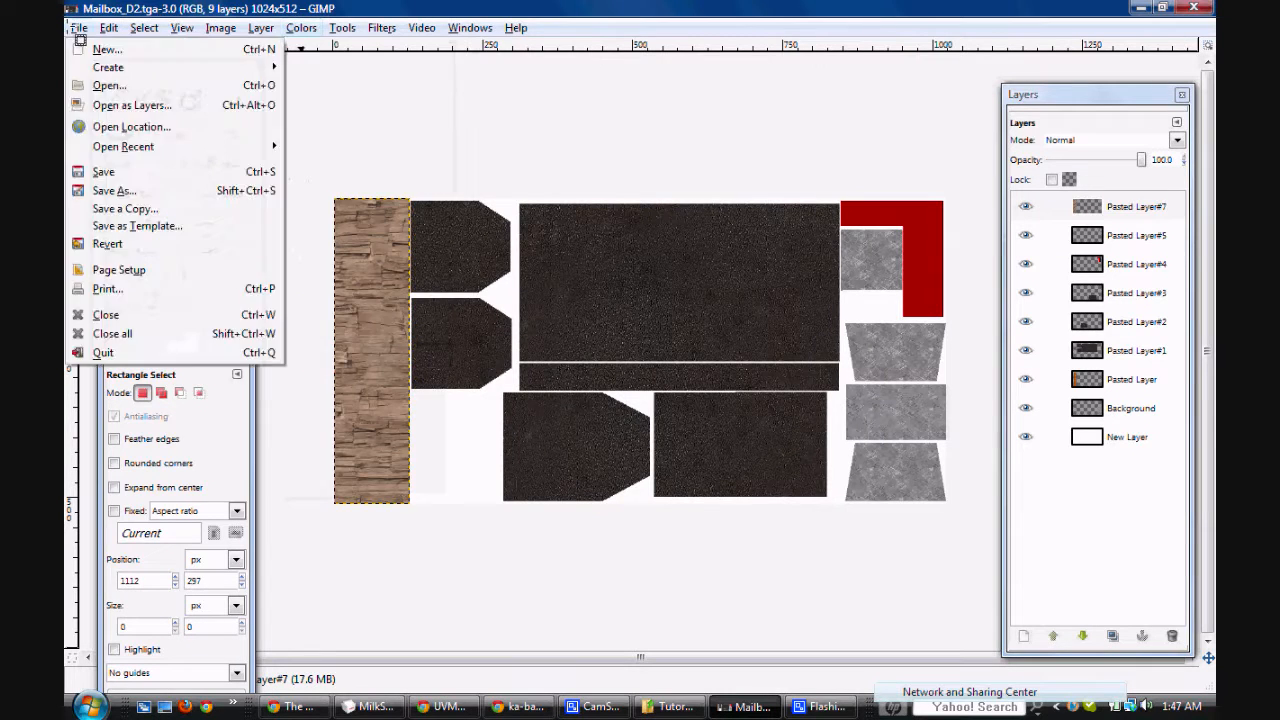
click(301, 28)
click(301, 28)
click(301, 28)
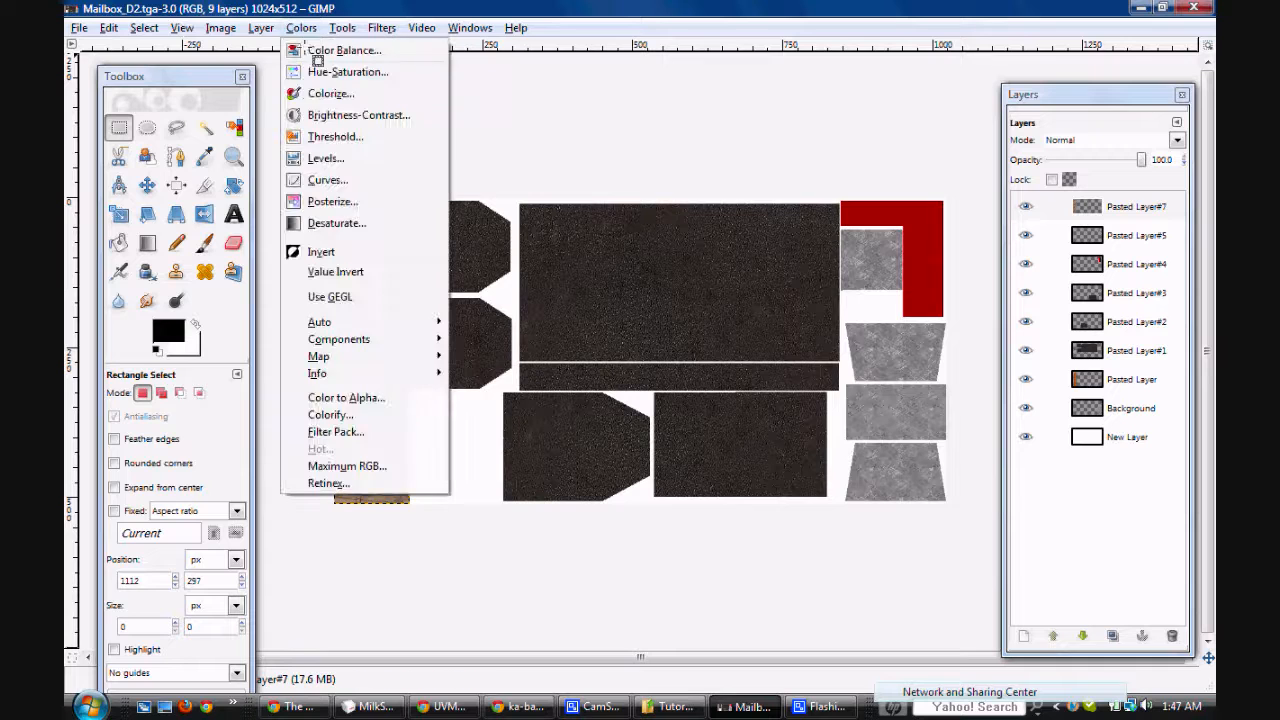
click(314, 116)
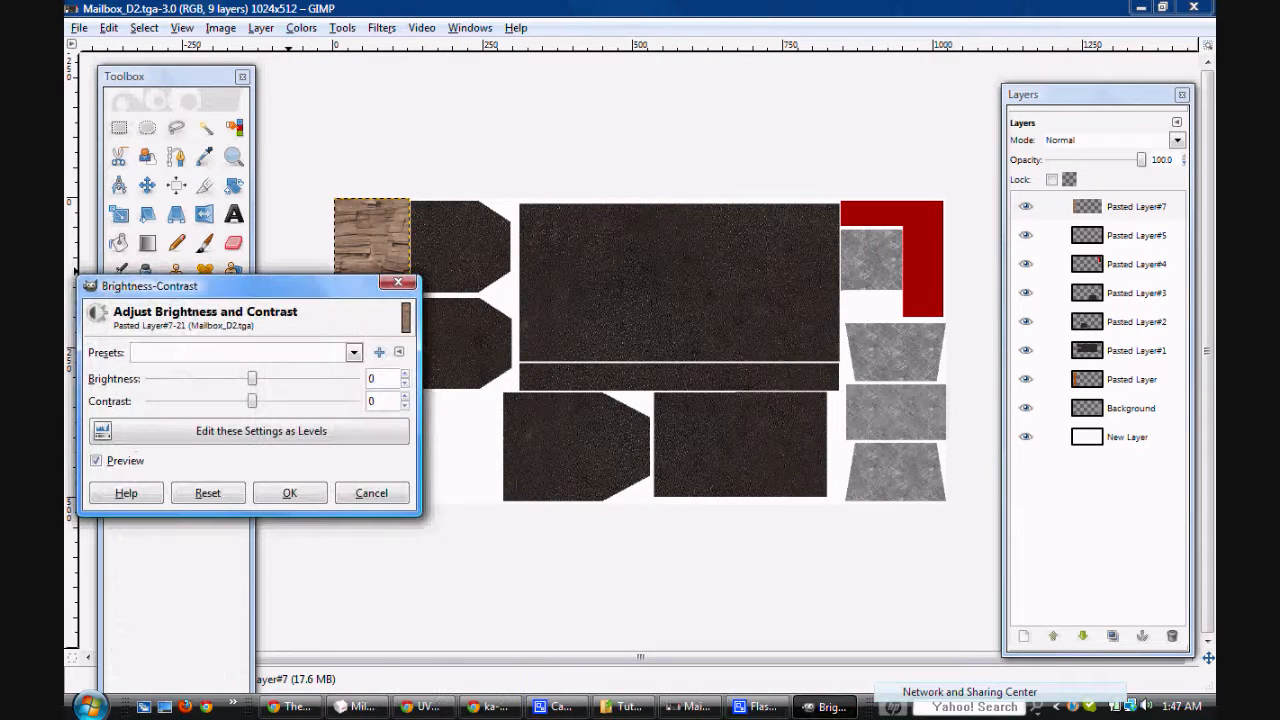
drag(250, 453, 638, 265)
drag(644, 380, 674, 380)
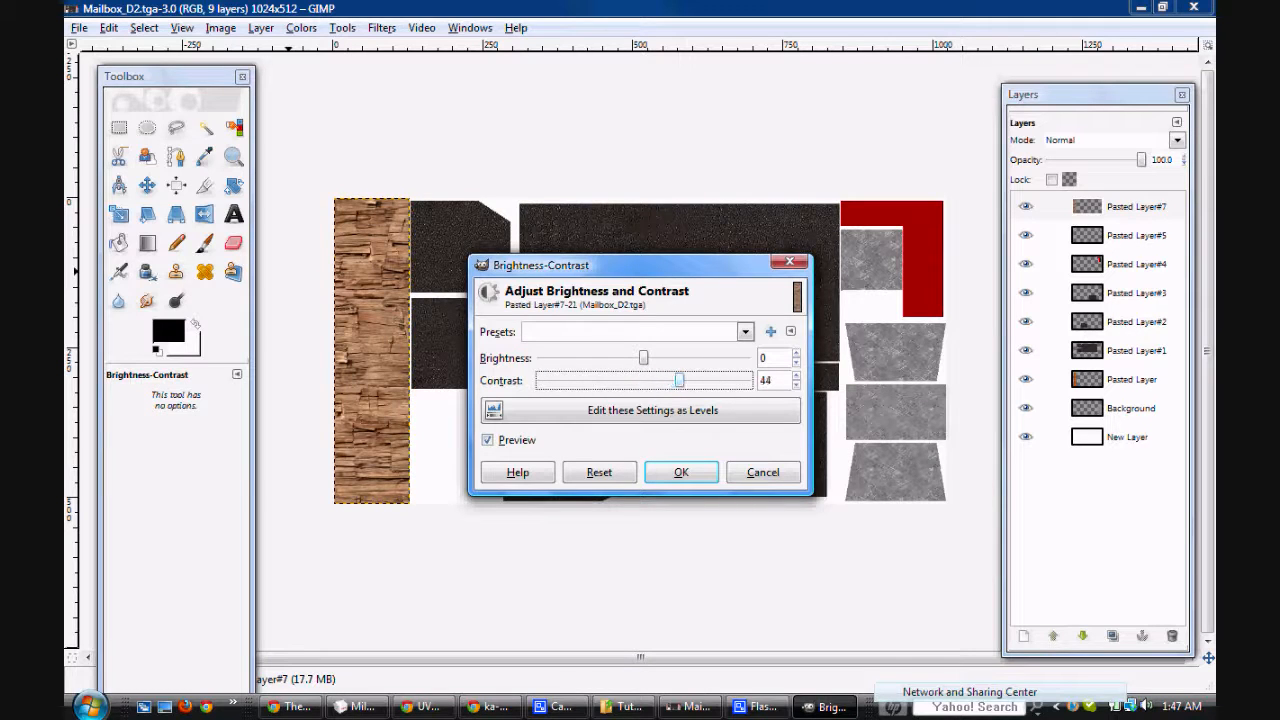
drag(643, 357, 621, 357)
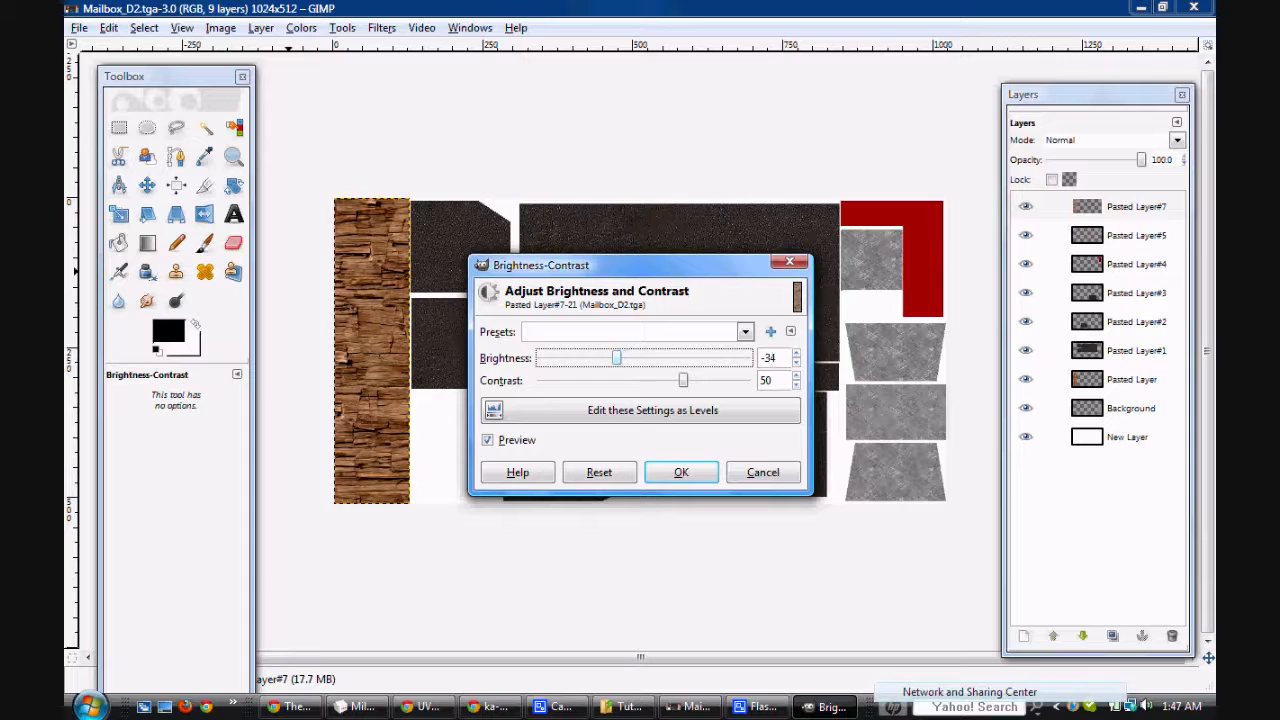
drag(626, 357, 628, 357)
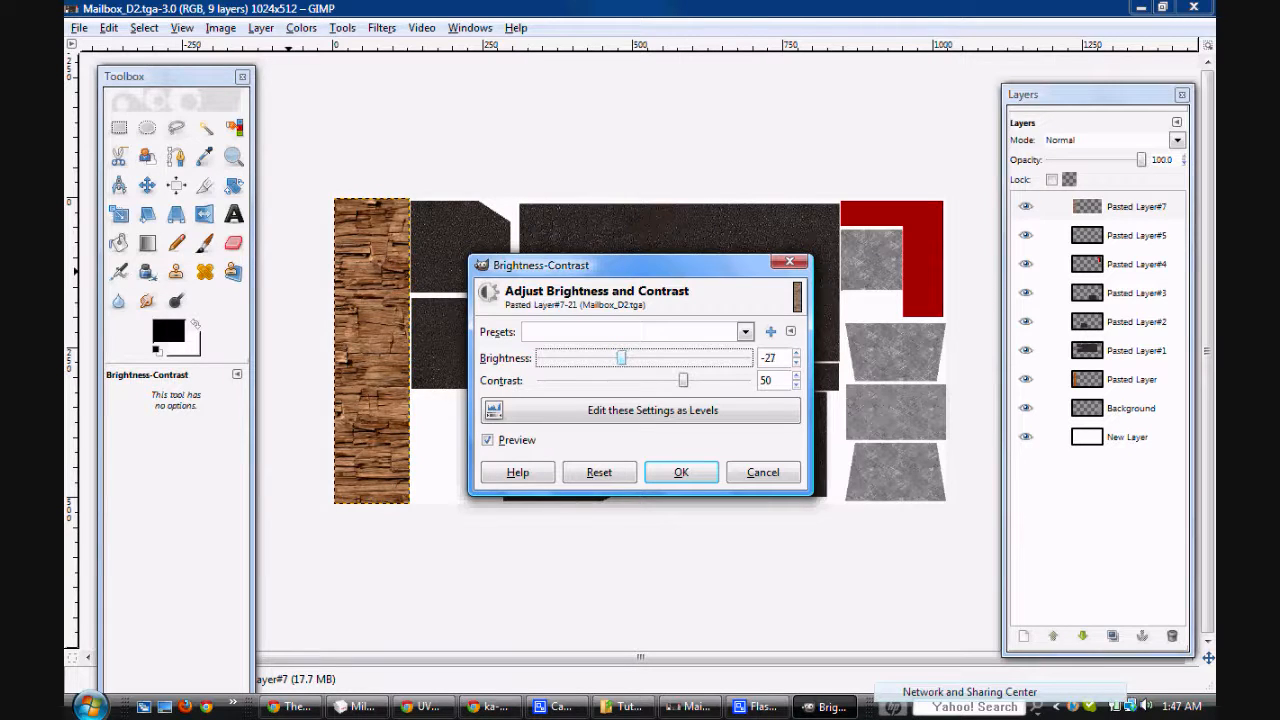
click(681, 472)
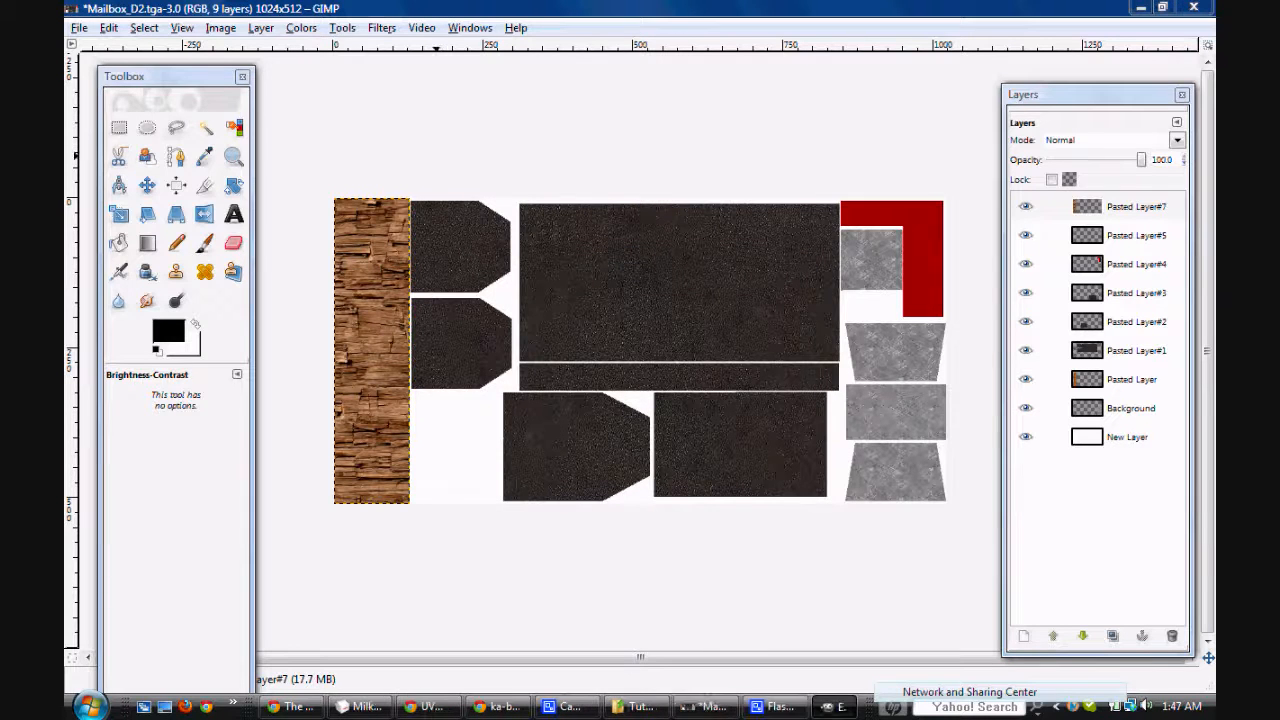
Step: Save Mailbox_D2.tga, switch to MilkShape 3D, reload it as Material01's texture, and check the post from several sides
key(ctrl+s)
key(Return)
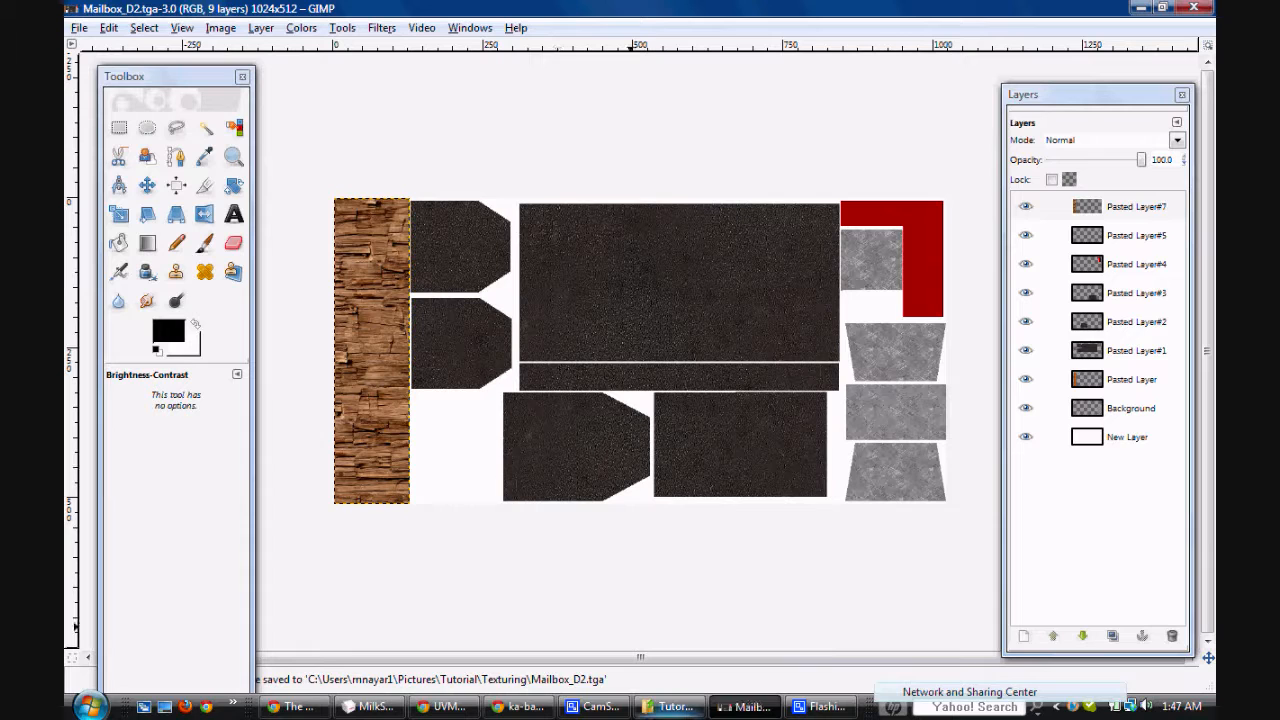
click(369, 707)
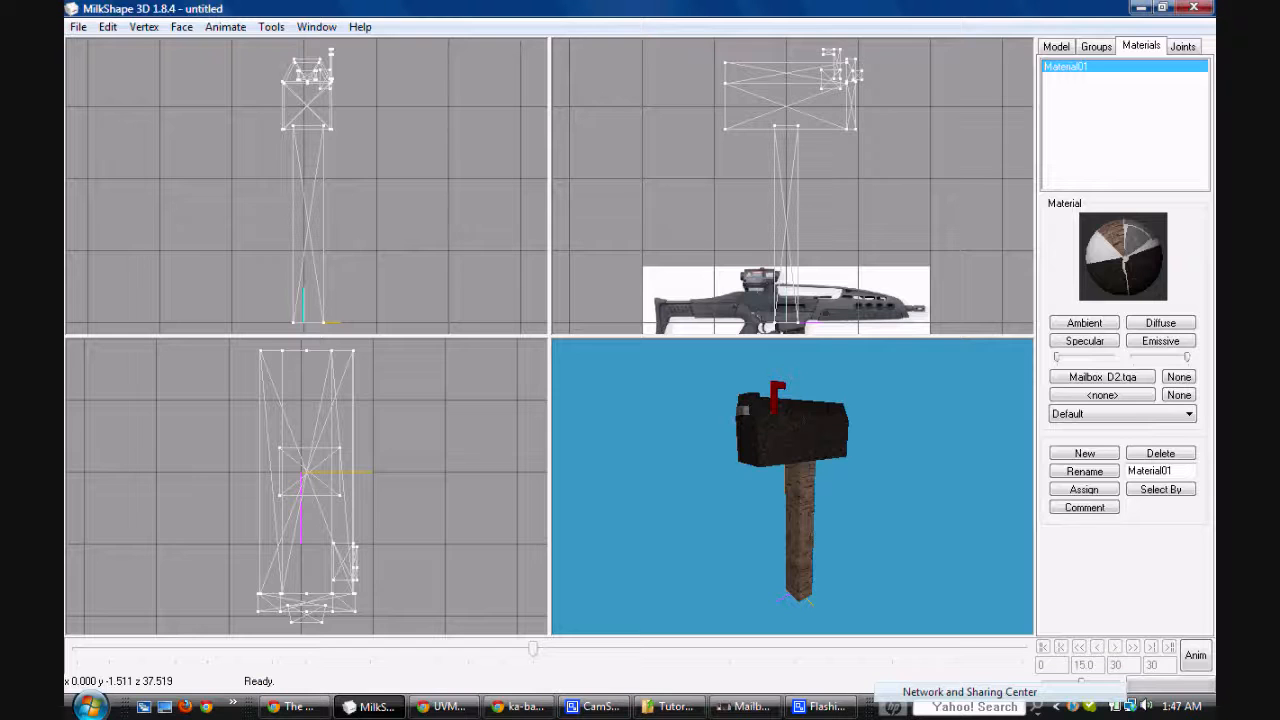
click(1102, 376)
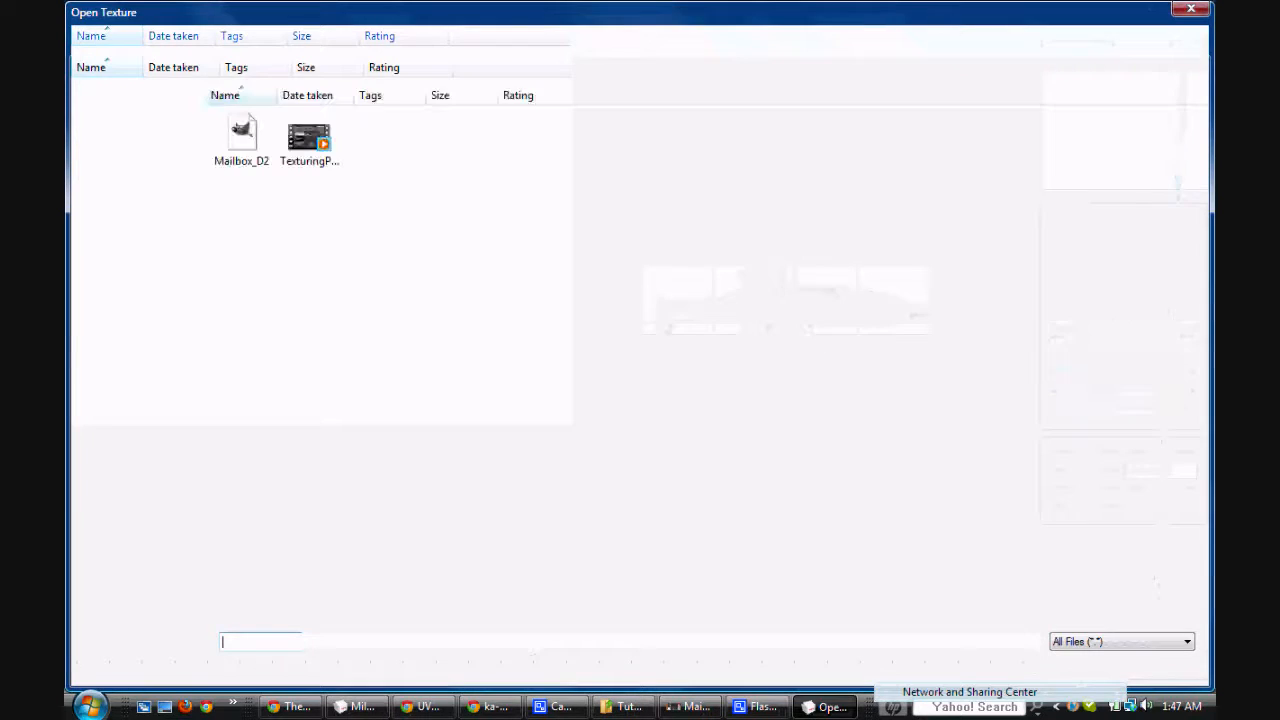
double_click(241, 140)
drag(800, 480, 870, 480)
drag(810, 475, 850, 502)
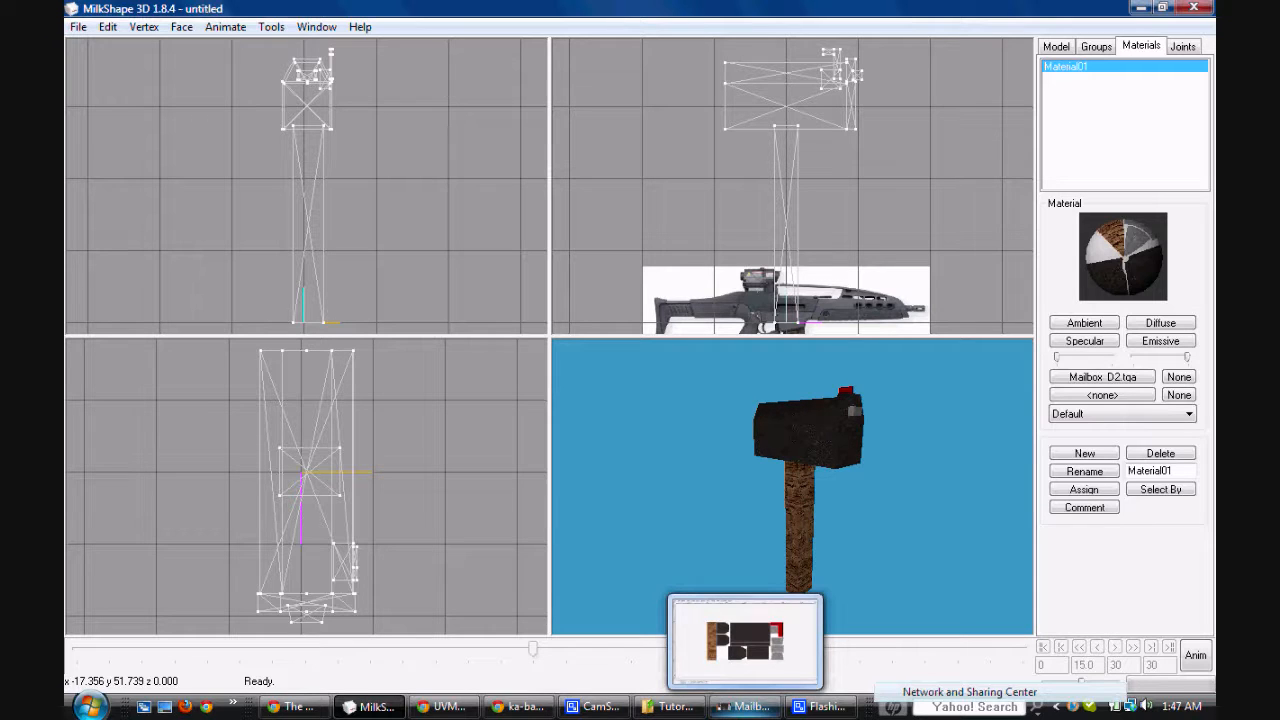
drag(792, 520, 730, 520)
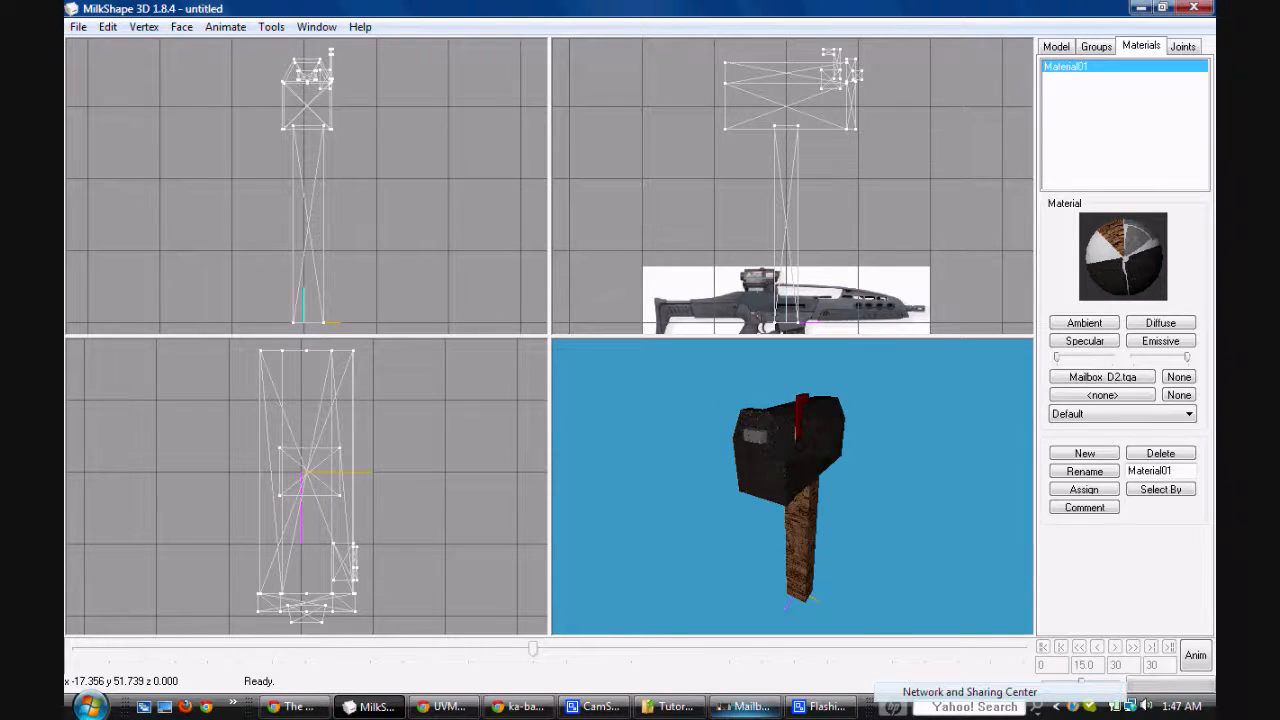
Step: Switch to GIMP, merge Pasted Layer#3 down into Pasted Layer#2, and check the merged layer by toggling its visibility
click(742, 706)
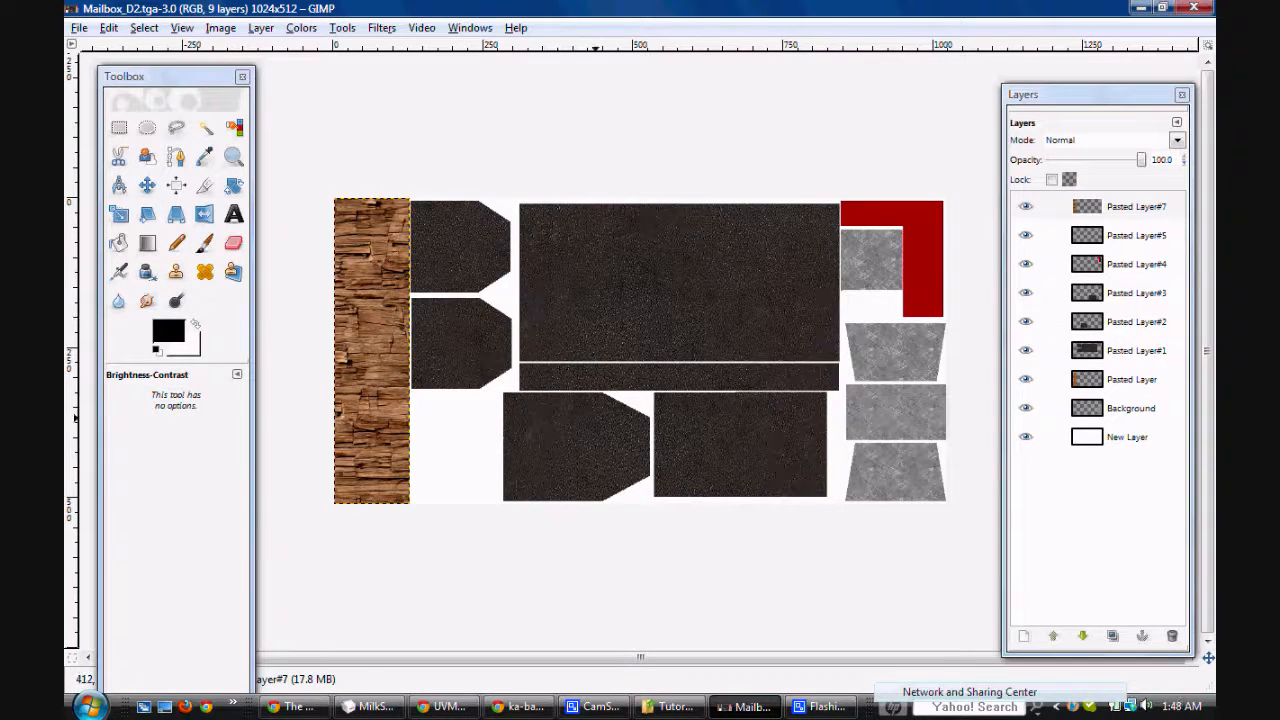
click(1130, 293)
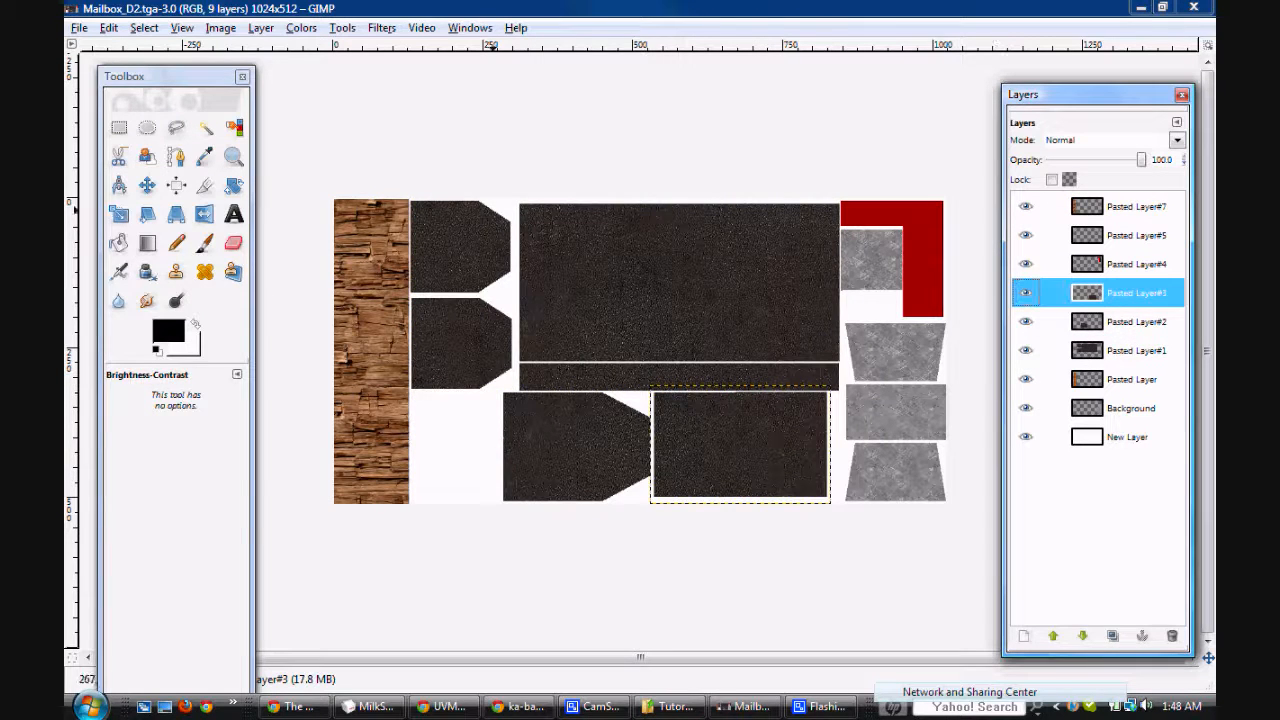
click(463, 430)
click(371, 493)
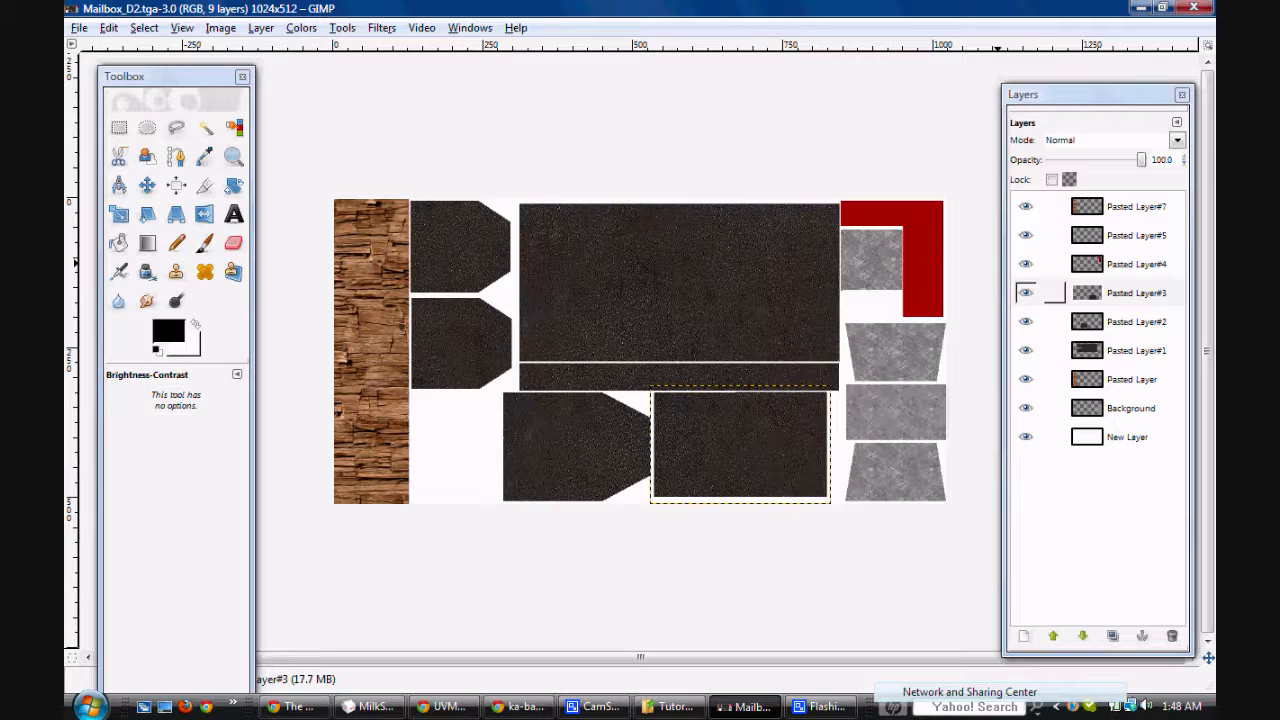
right_click(1110, 292)
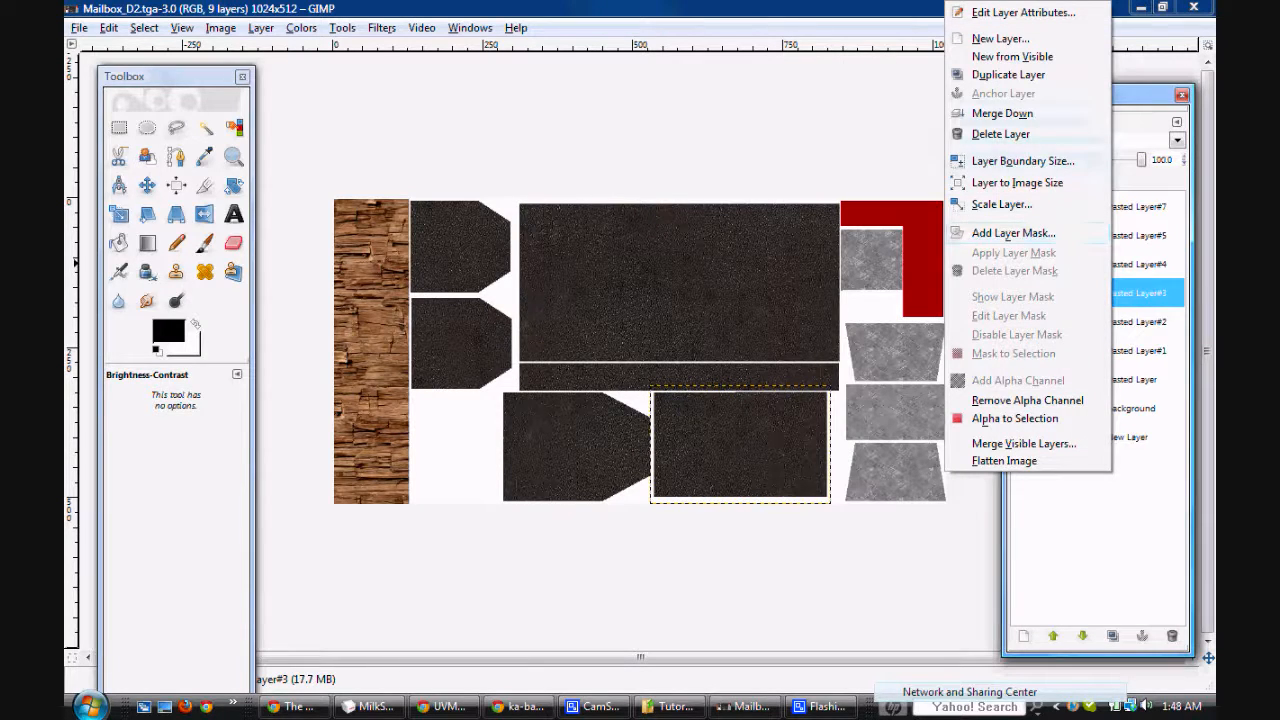
click(1002, 113)
click(1025, 292)
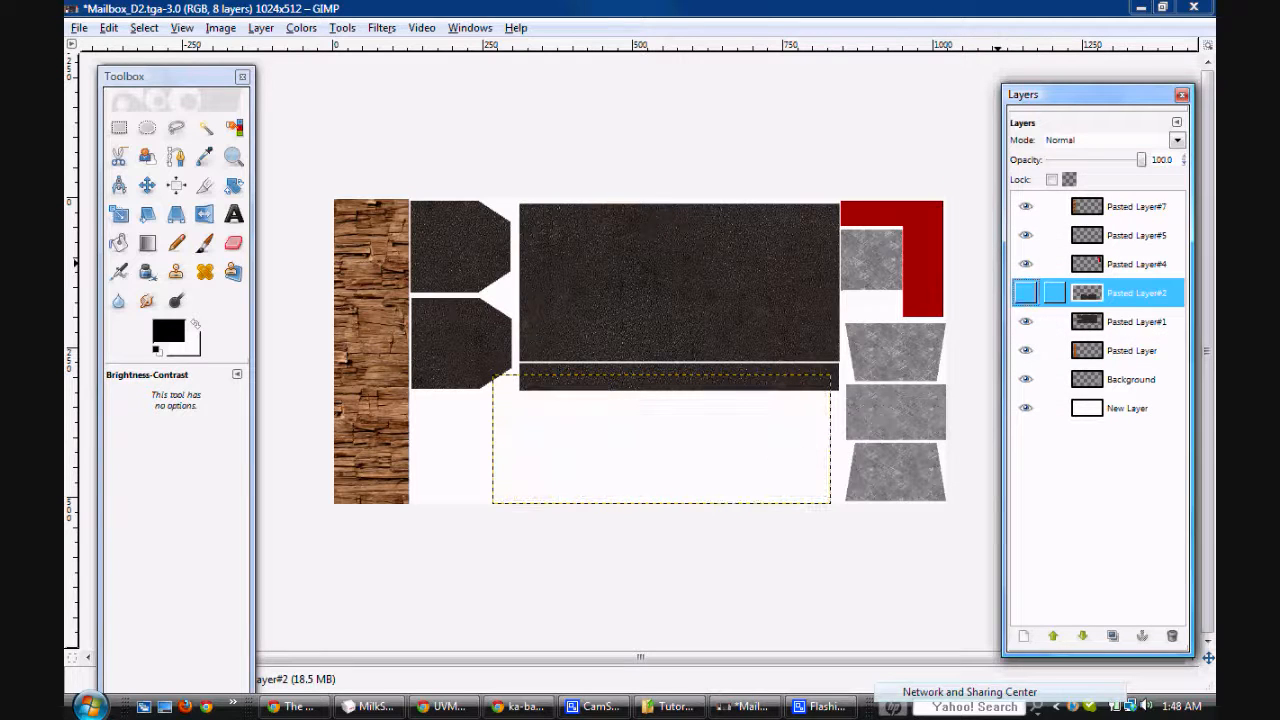
click(1025, 292)
Step: Merge Pasted Layer#2 down into Pasted Layer#1 and toggle the merged layer's visibility to check that it holds all dark pieces
right_click(1110, 292)
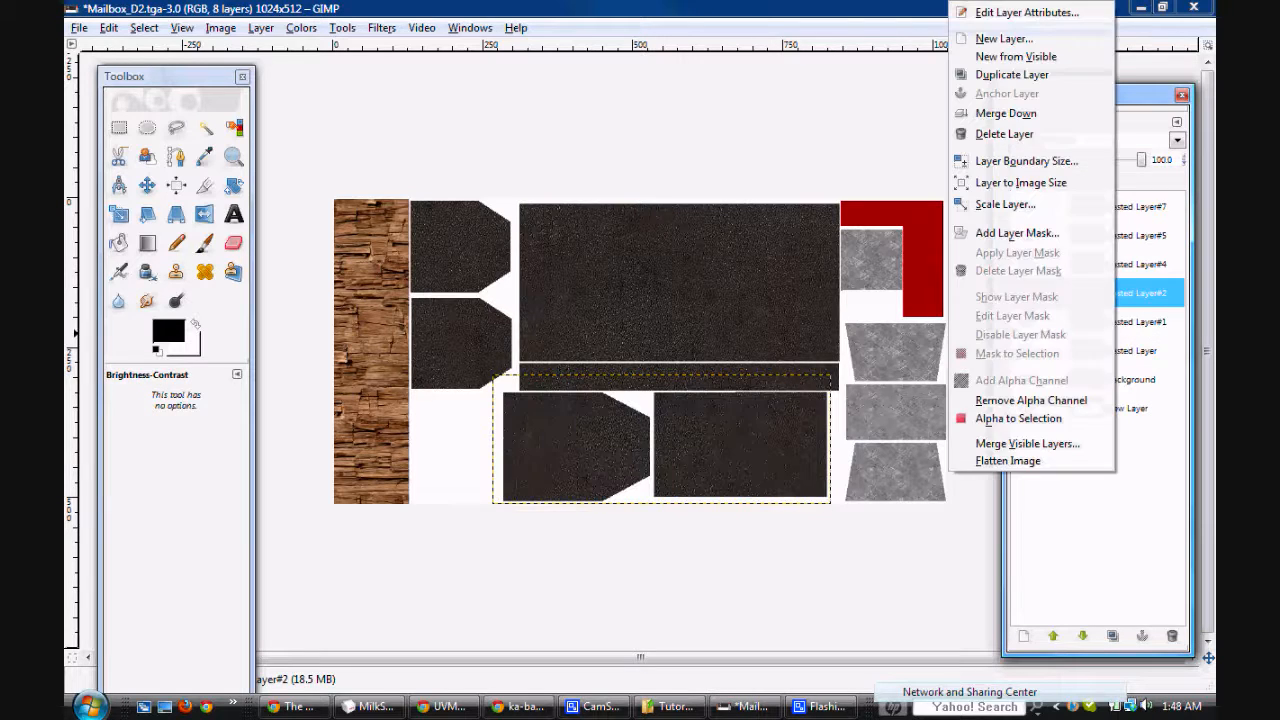
click(1002, 108)
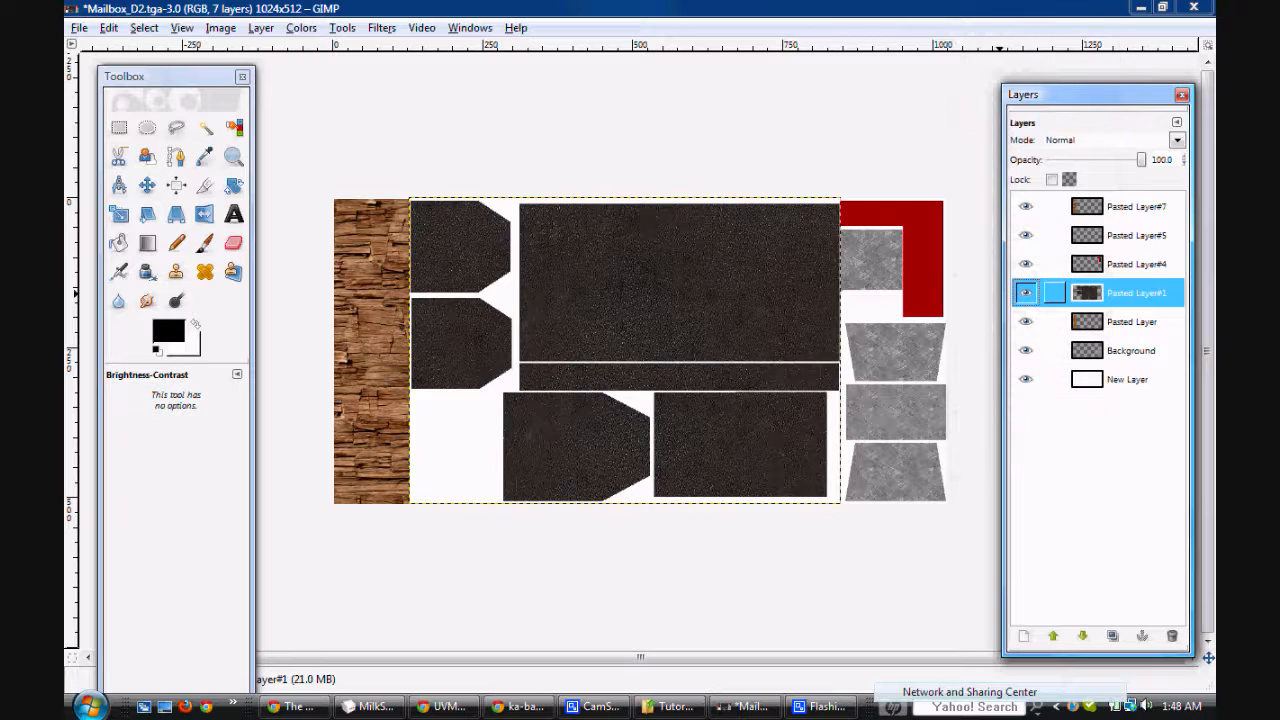
click(1025, 292)
click(1025, 292)
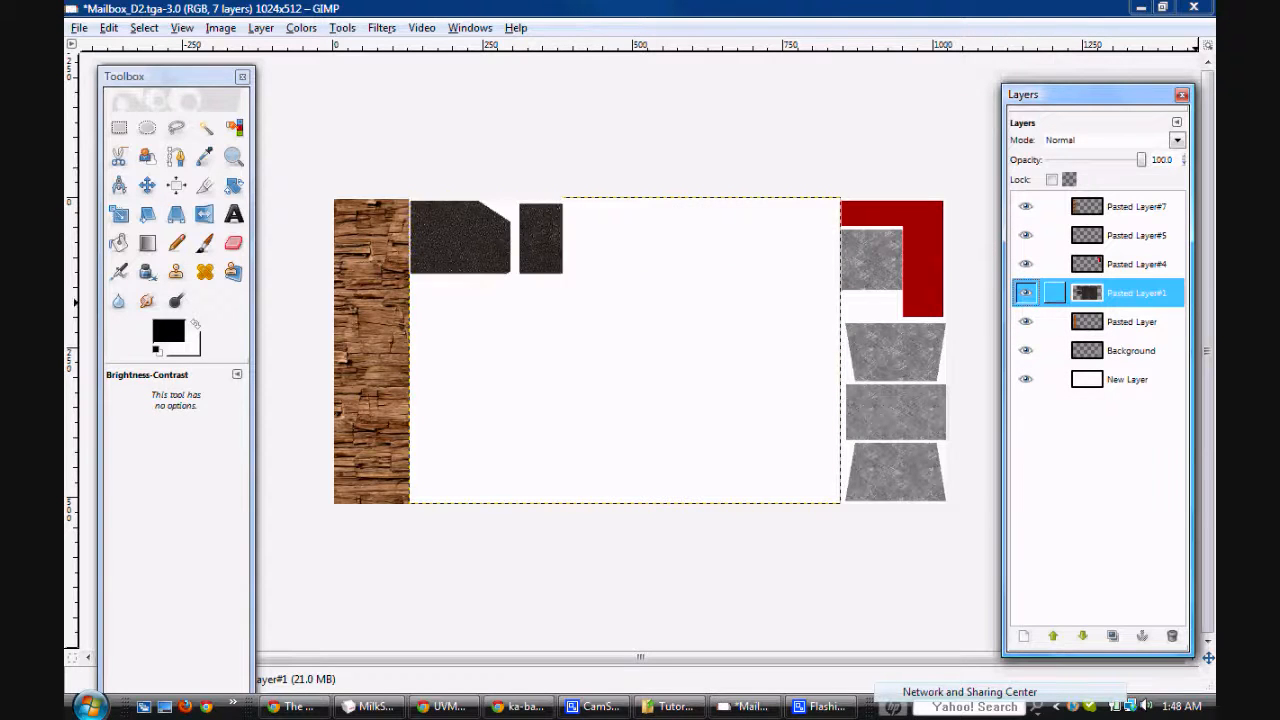
Step: Lighten the dark mailbox texture on Pasted Layer#1 with Brightness-Contrast, using brightness 25 and contrast -5
click(301, 27)
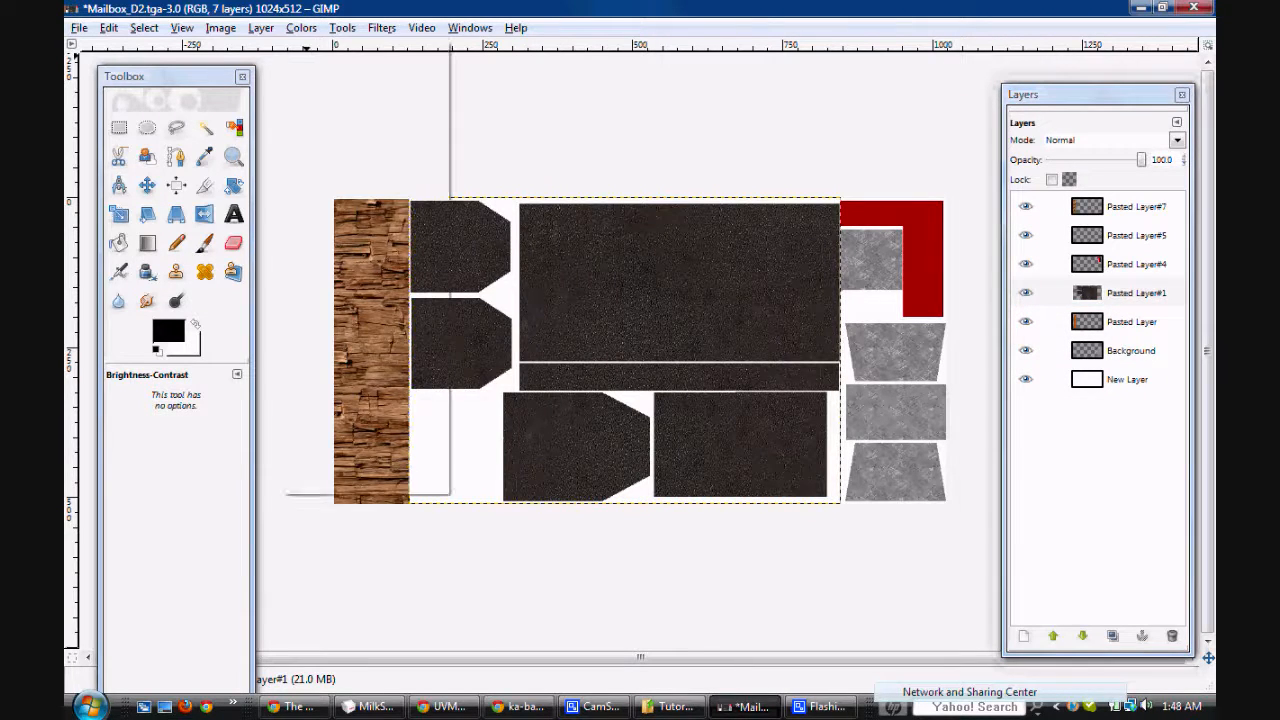
click(345, 117)
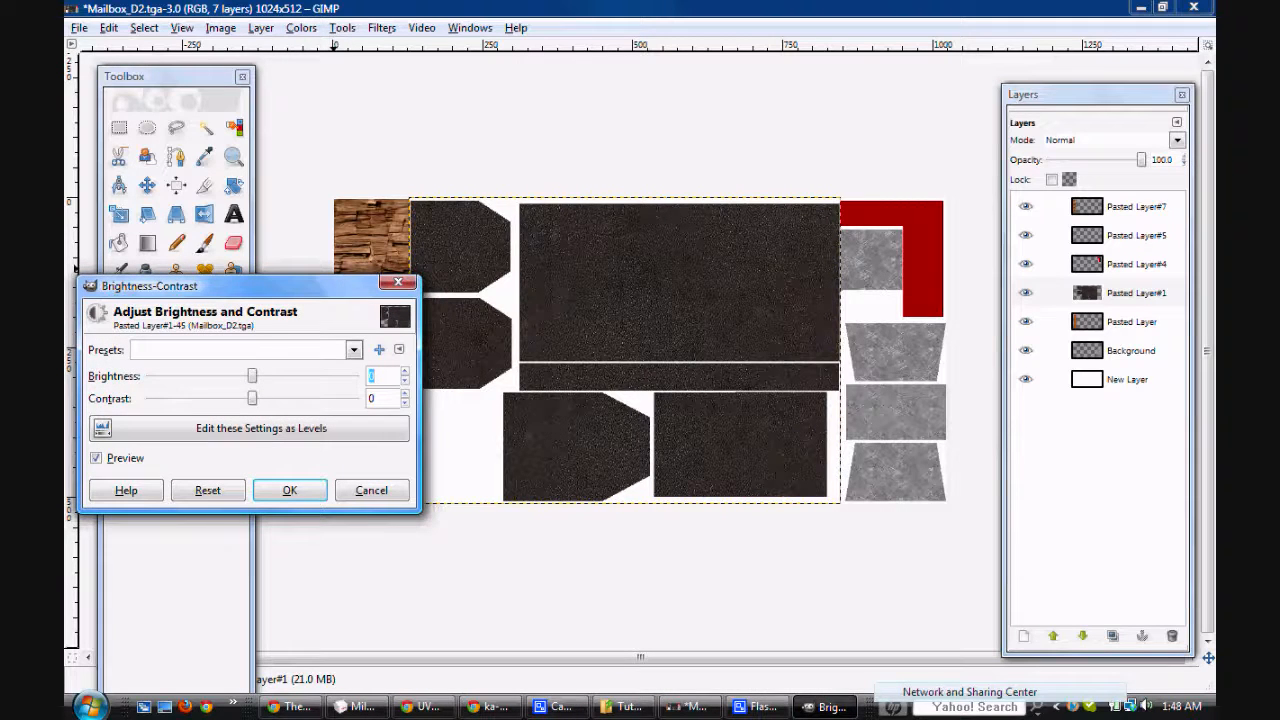
mouse_move(252, 376)
mouse_down()
mouse_move(277, 376)
mouse_move(237, 398)
mouse_move(249, 398)
mouse_up()
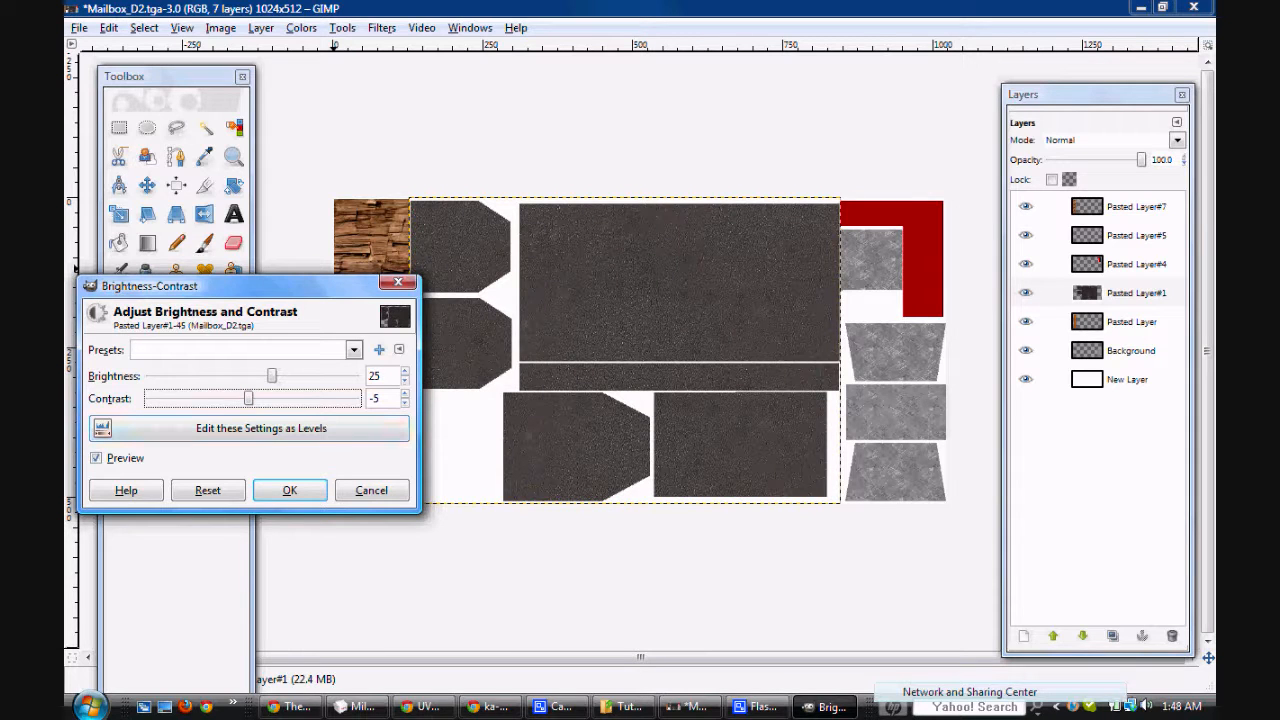
click(289, 490)
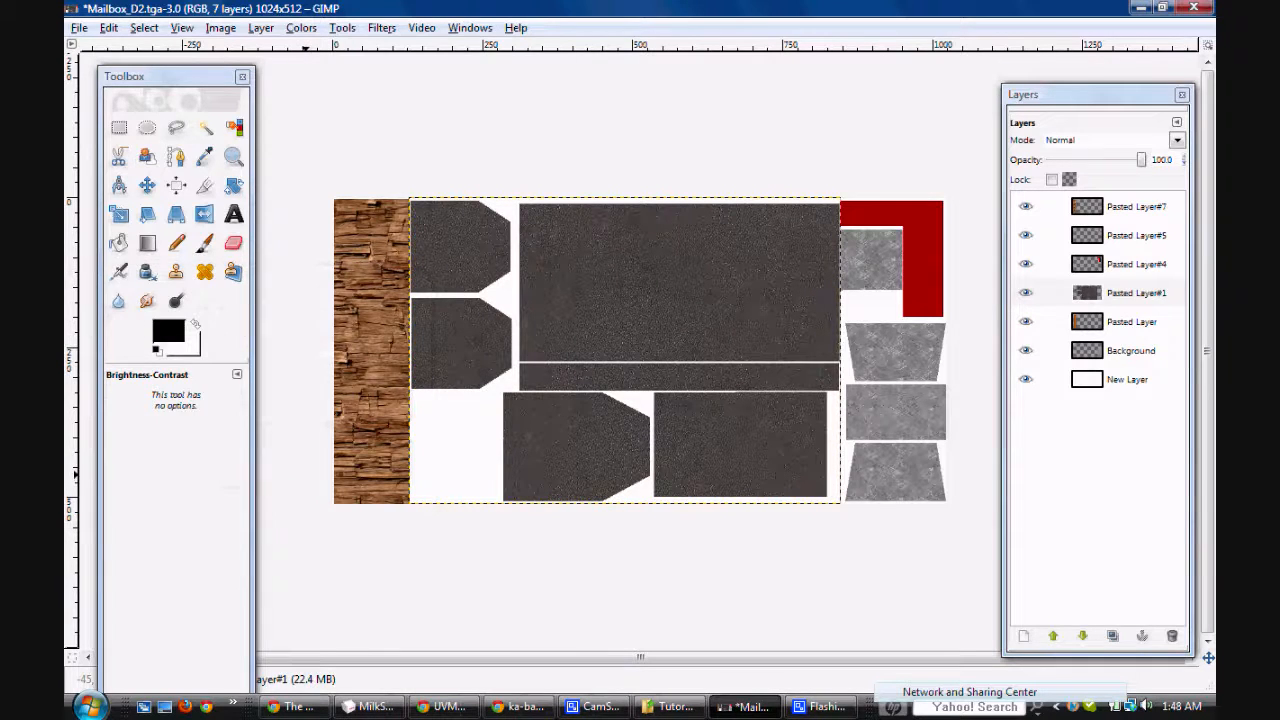
Step: Export Mailbox_D2.tga with visible layers merged, reload it as Material01's texture in MilkShape 3D, and inspect the mailbox body
key(ctrl+s)
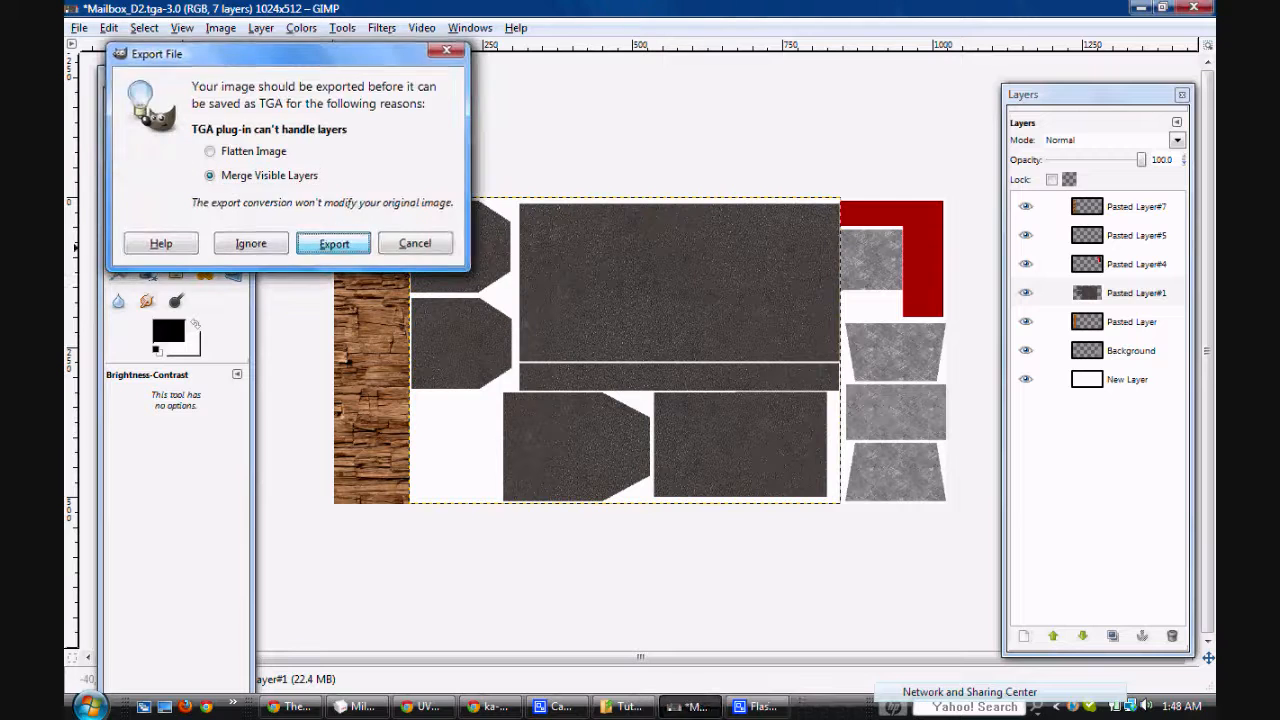
key(Return)
click(370, 706)
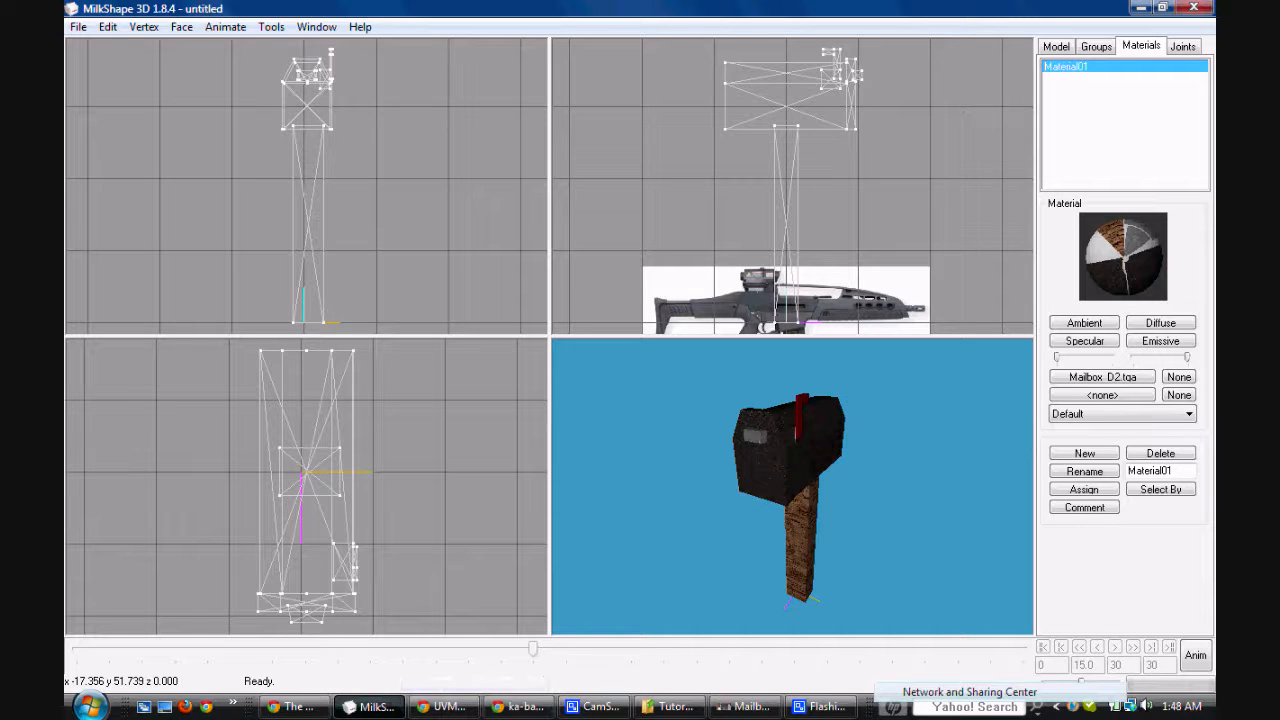
click(1102, 377)
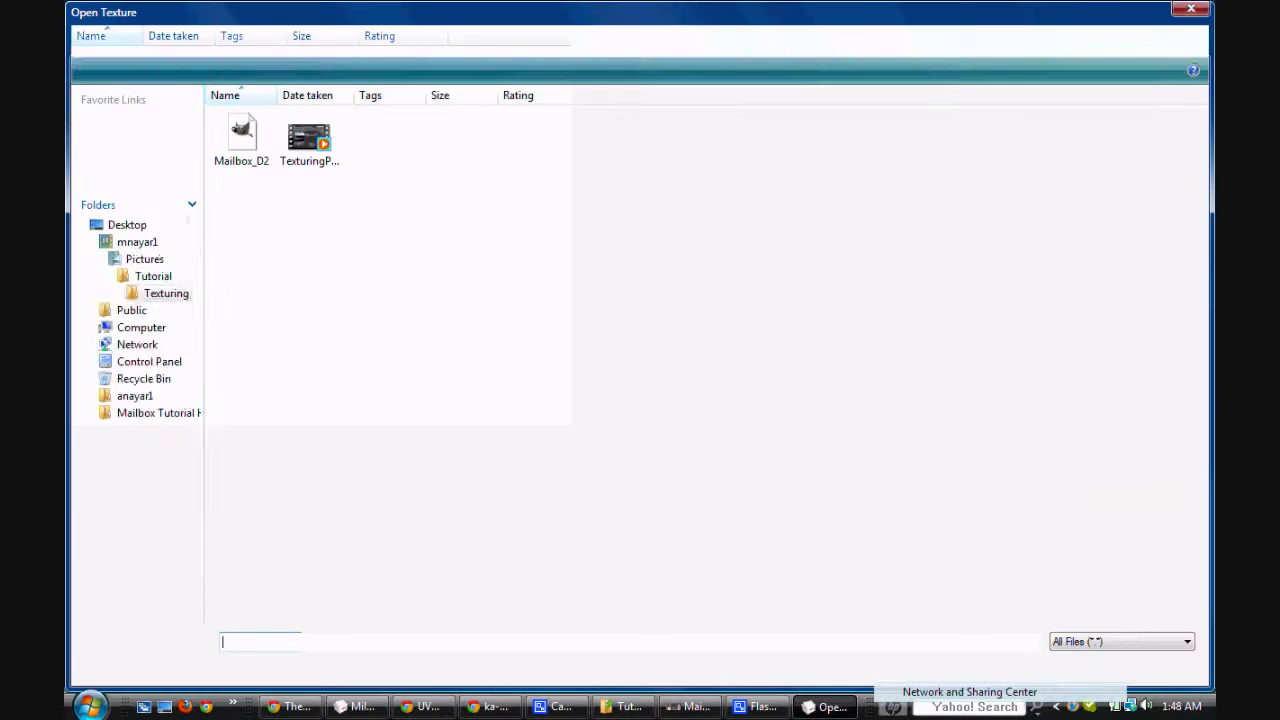
double_click(241, 138)
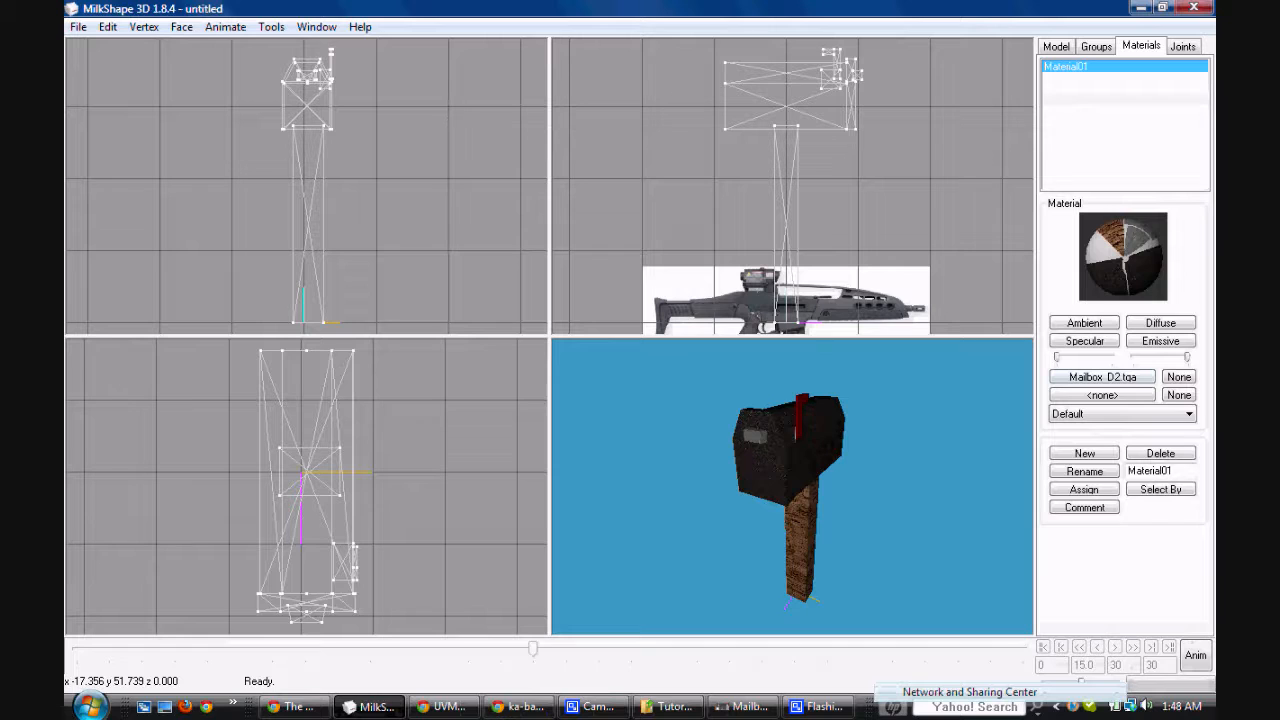
drag(785, 470, 765, 494)
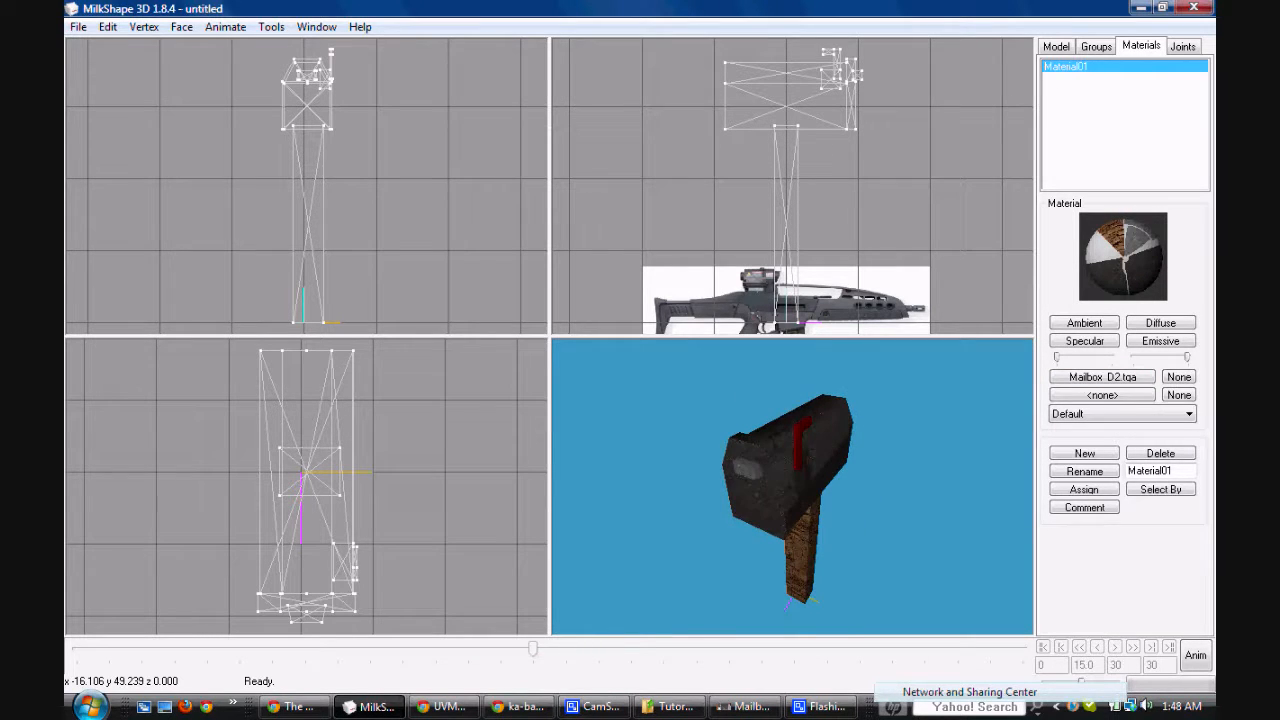
Step: Switch to Chrome and search the web for "mailbox pictures" in a new tab
click(292, 706)
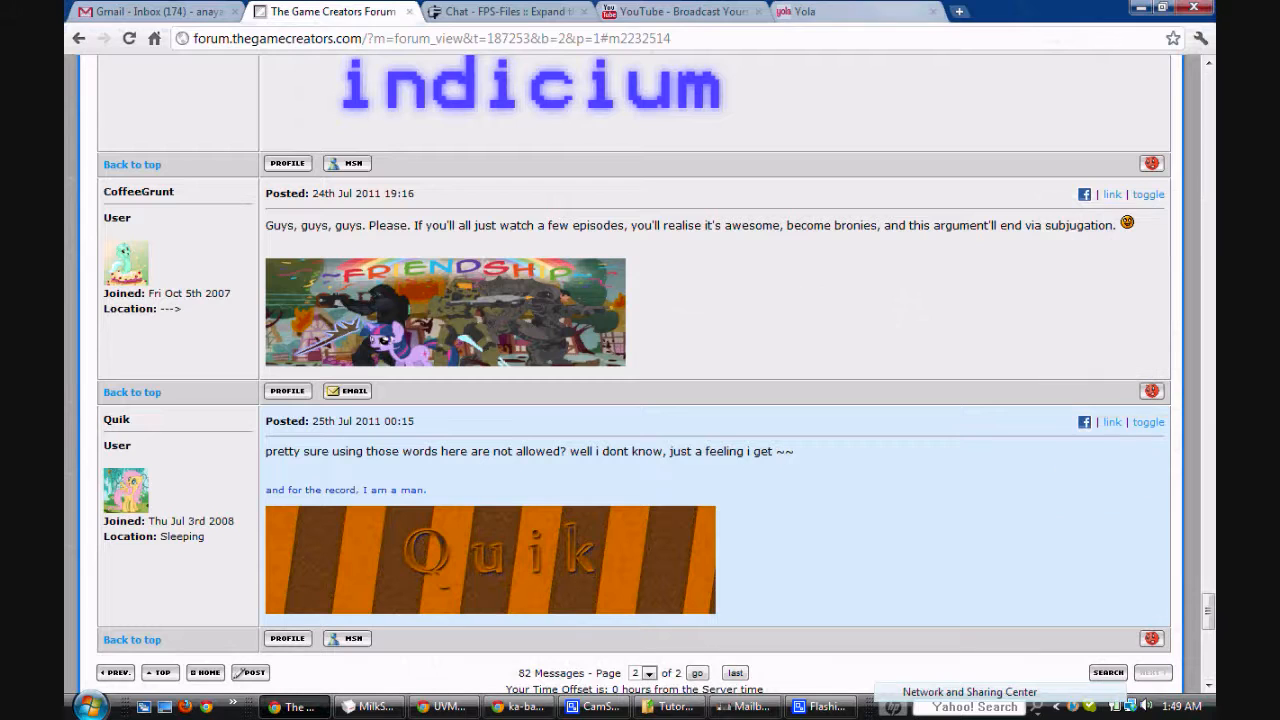
key(ctrl+t)
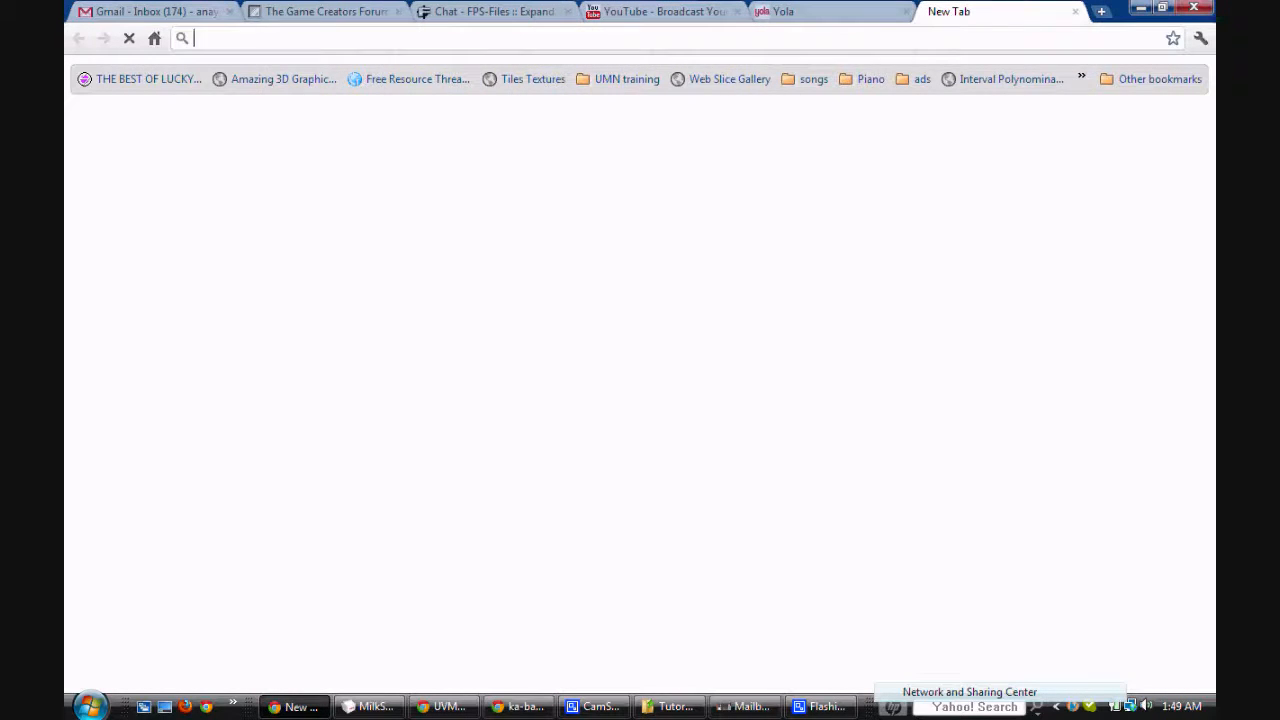
text(mailbox tu)
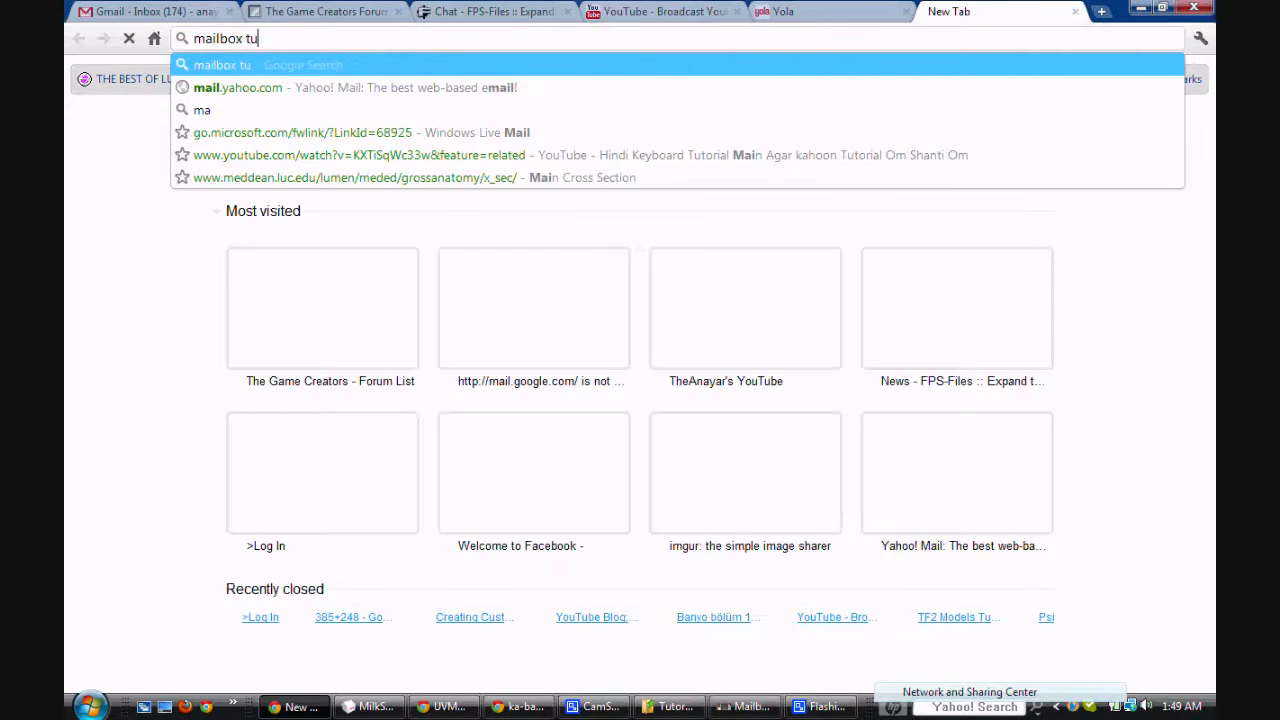
text( pictures)
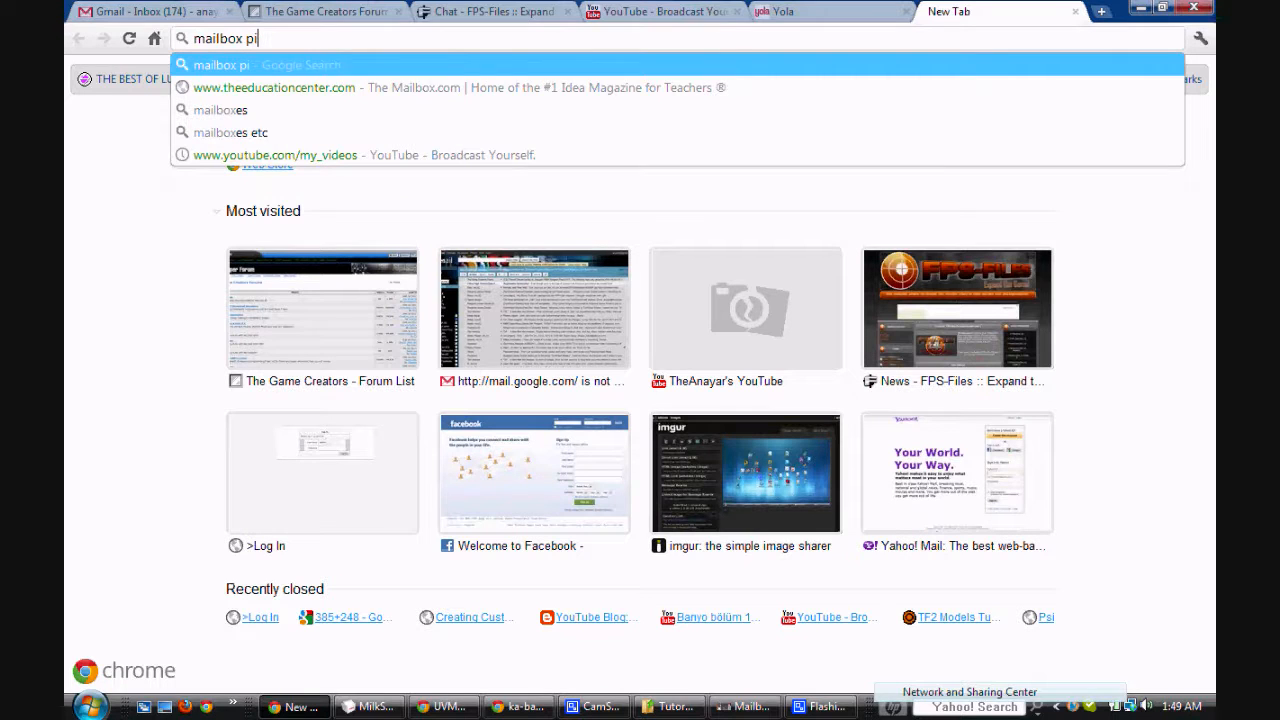
key(Return)
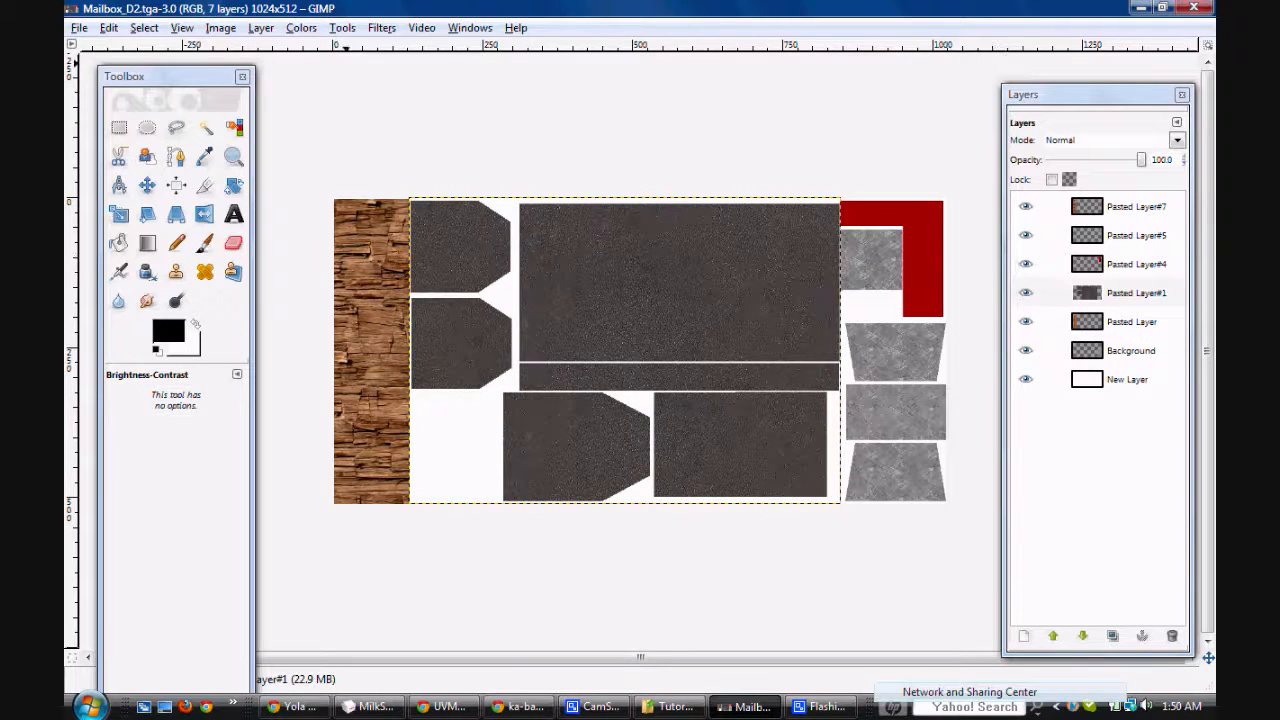
Step: Raise the contrast of Pasted Layer#1 slightly with Brightness-Contrast and export Mailbox_D2.tga with visible layers merged
click(301, 28)
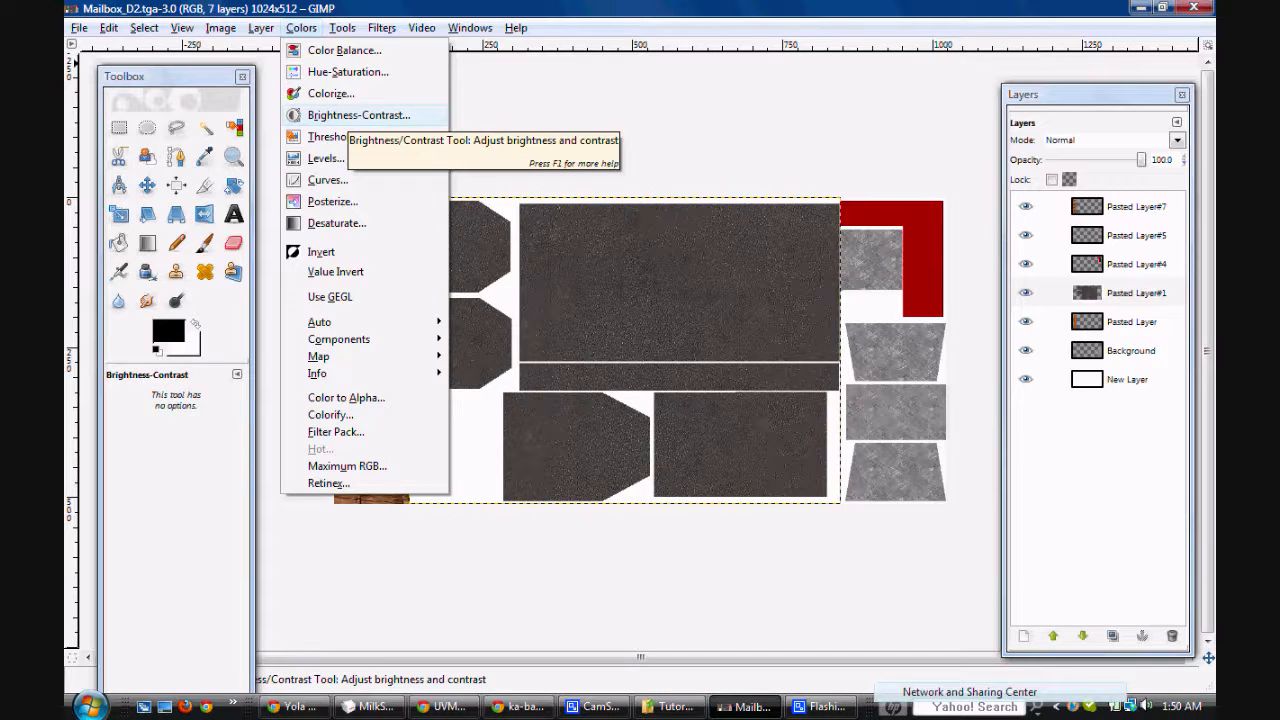
click(358, 115)
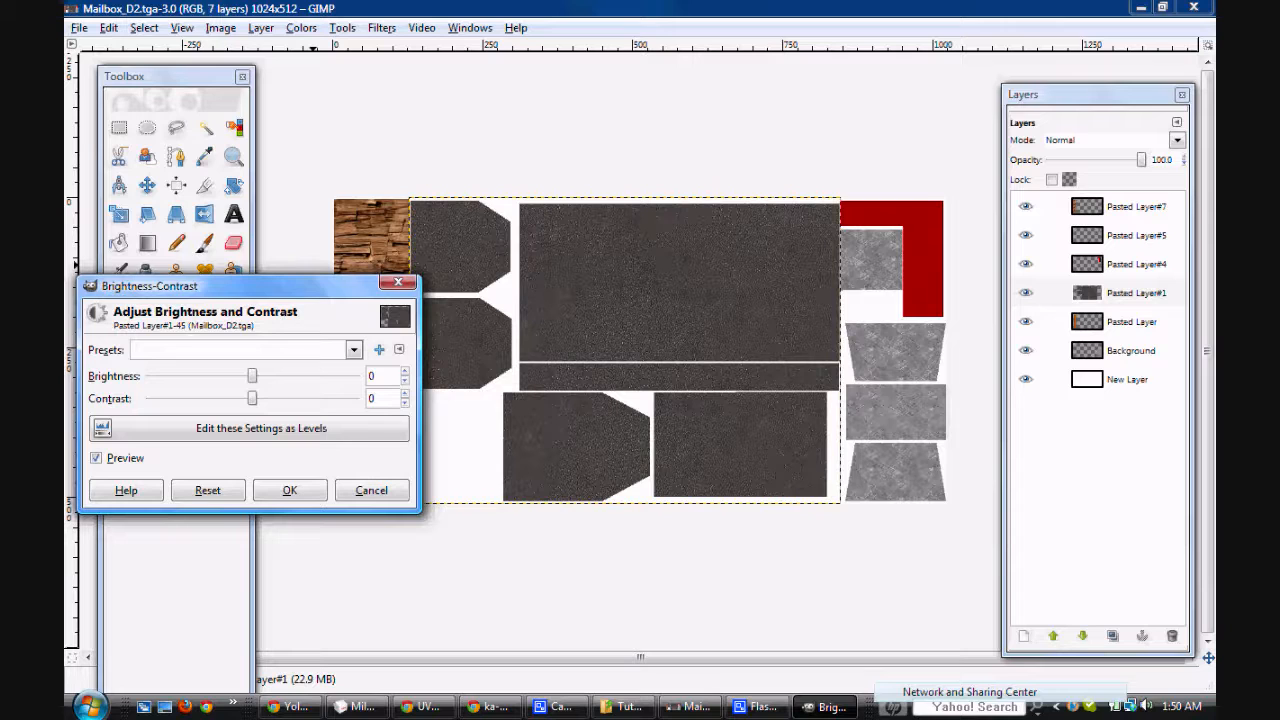
mouse_move(252, 398)
mouse_down()
mouse_move(269, 398)
mouse_move(256, 398)
mouse_up()
click(404, 394)
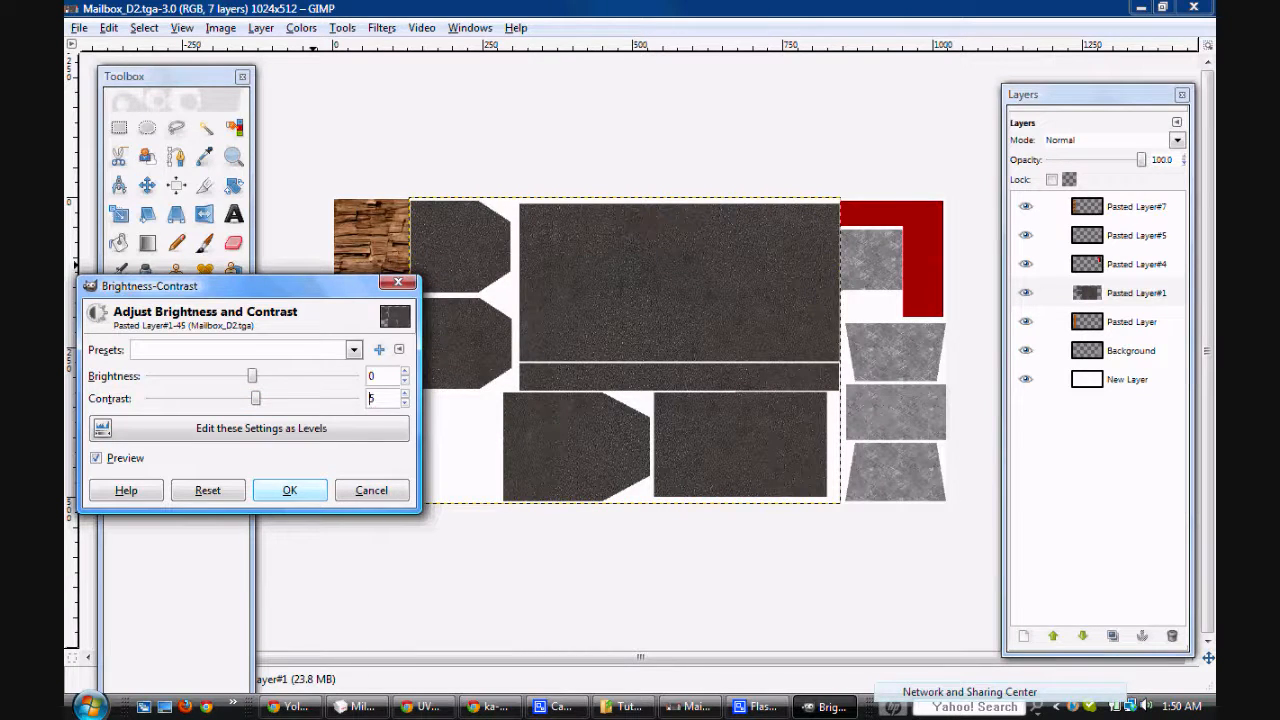
click(289, 490)
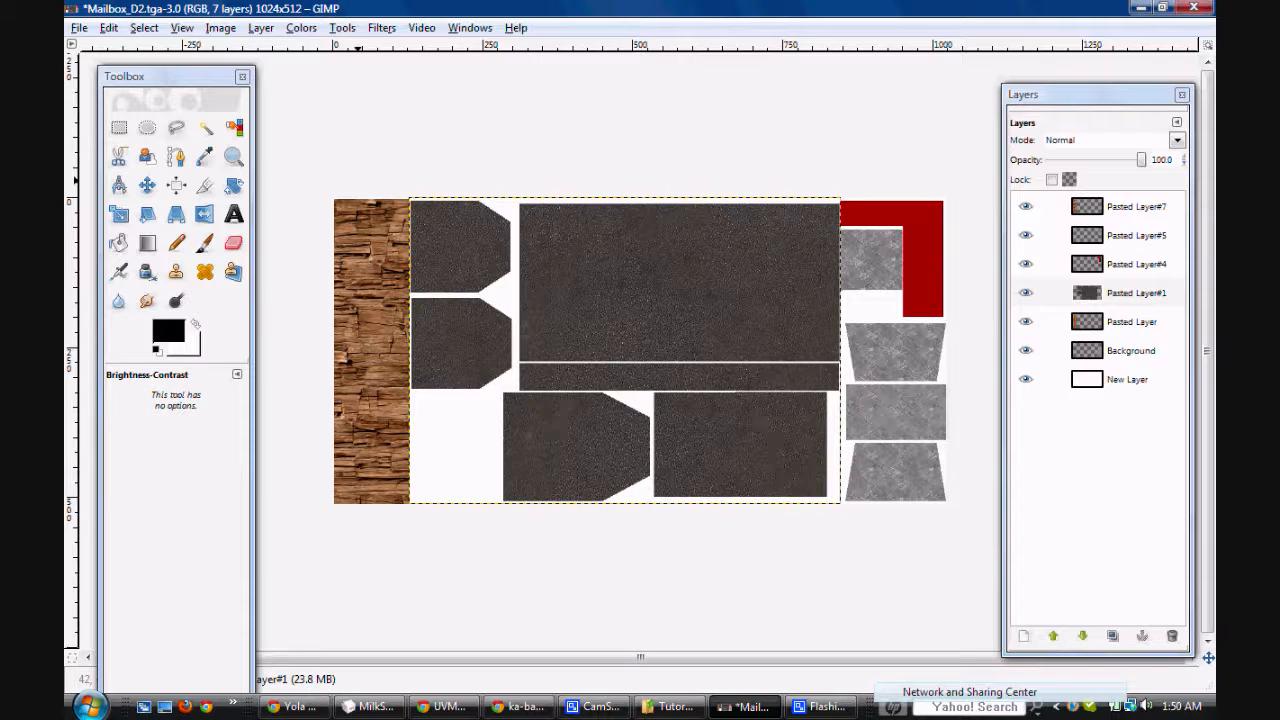
key(ctrl+s)
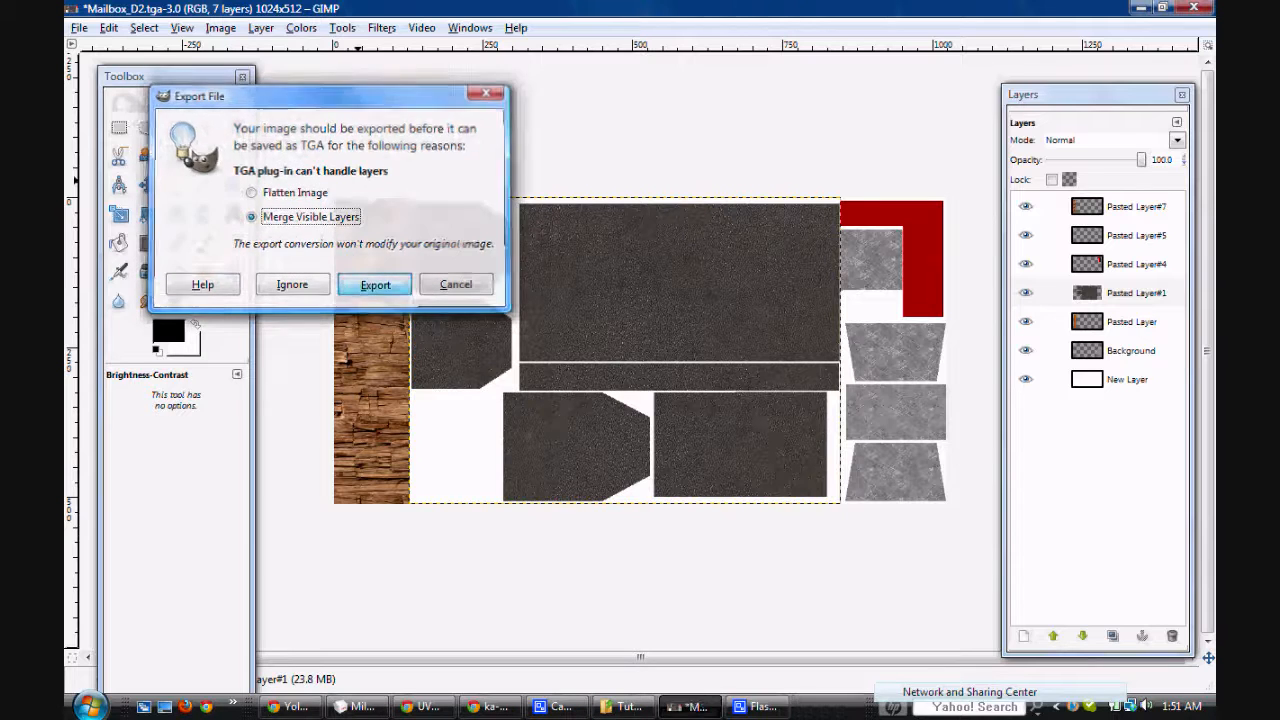
key(Return)
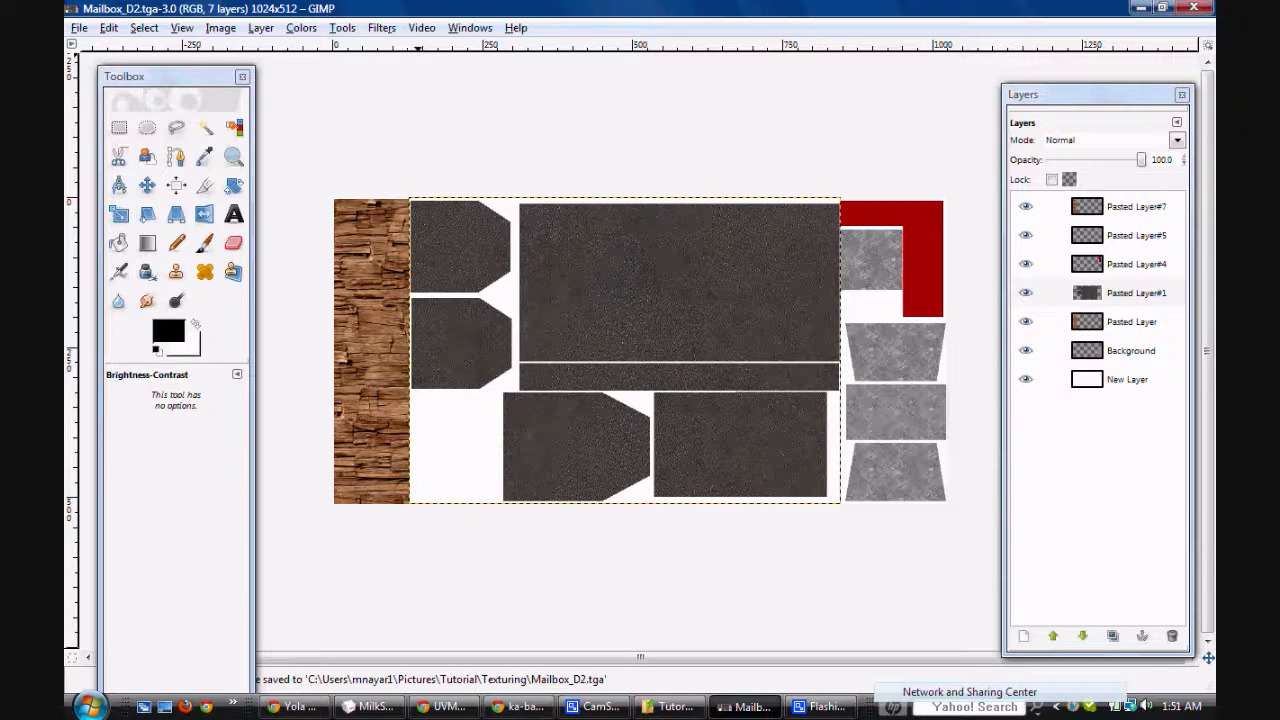
Step: Apply the simple Blur filter to the dark pieces on Pasted Layer#1 and export Mailbox_D2.tga with visible layers merged
click(381, 27)
mouse_move(420, 114)
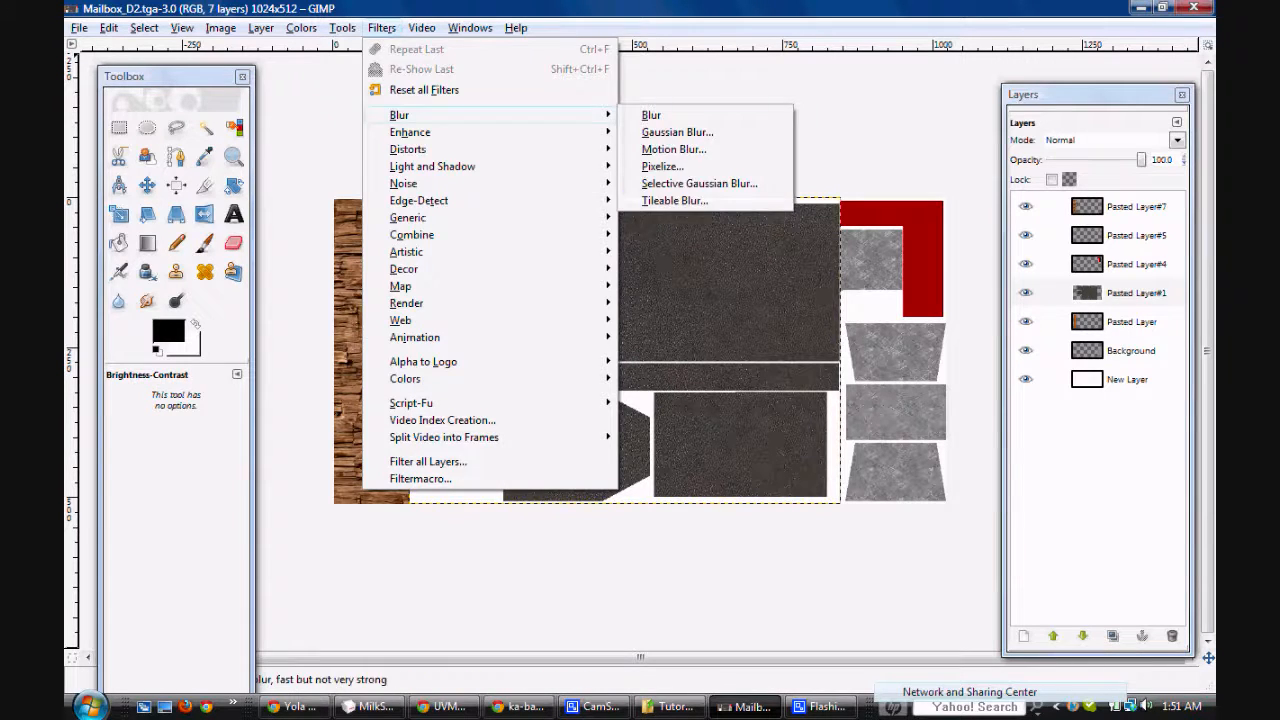
click(655, 114)
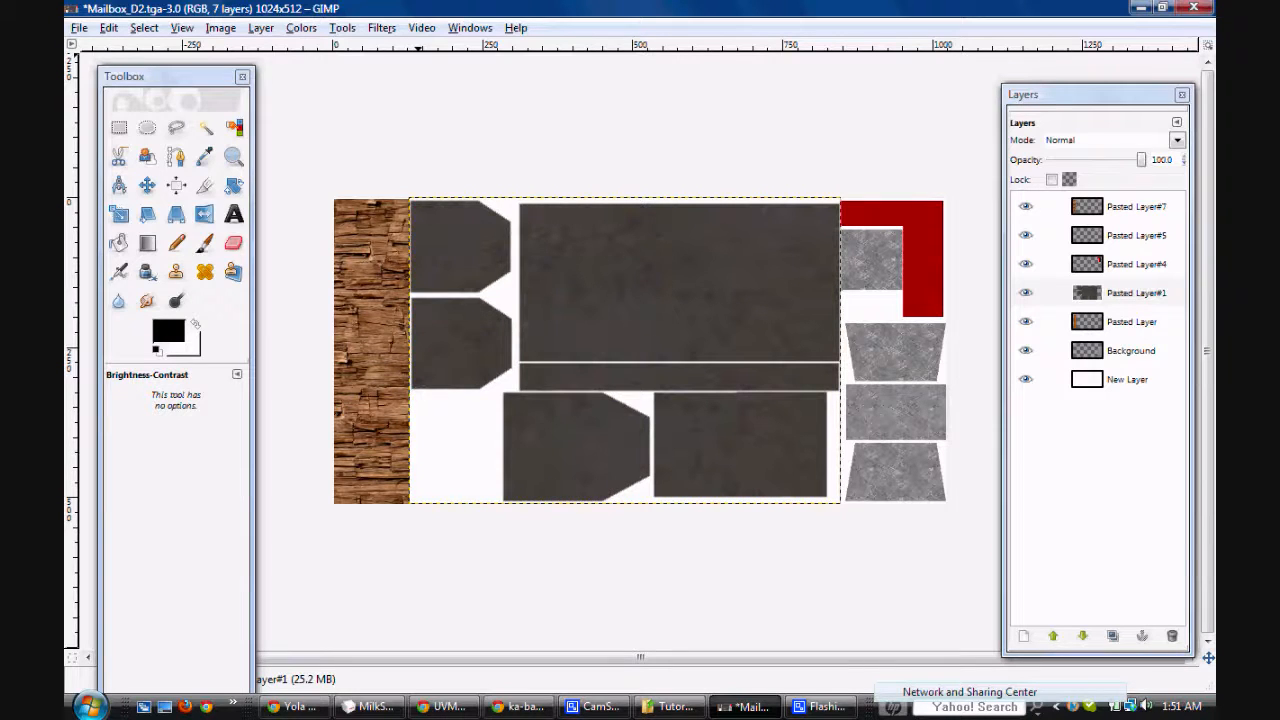
key(ctrl+s)
click(394, 304)
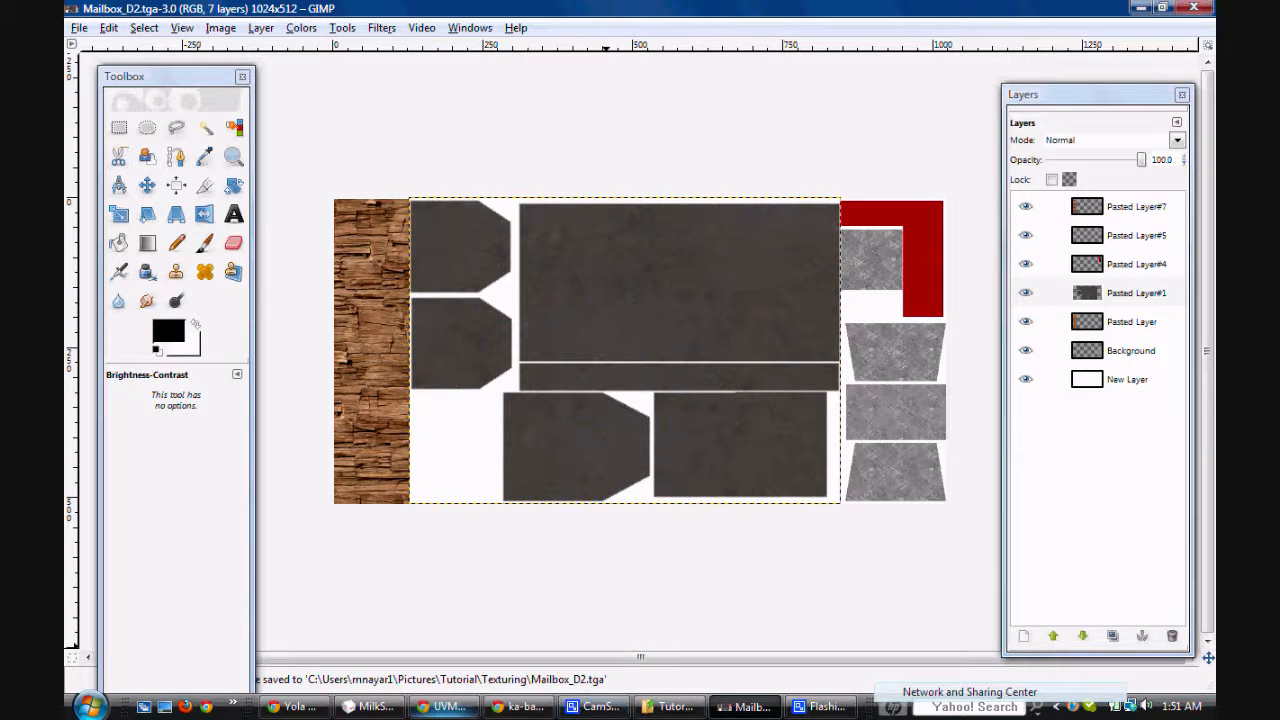
Step: Switch to MilkShape 3D, reload Mailbox_D2 as Material01's texture, and reset the 3D view to inspect the mailbox
click(372, 706)
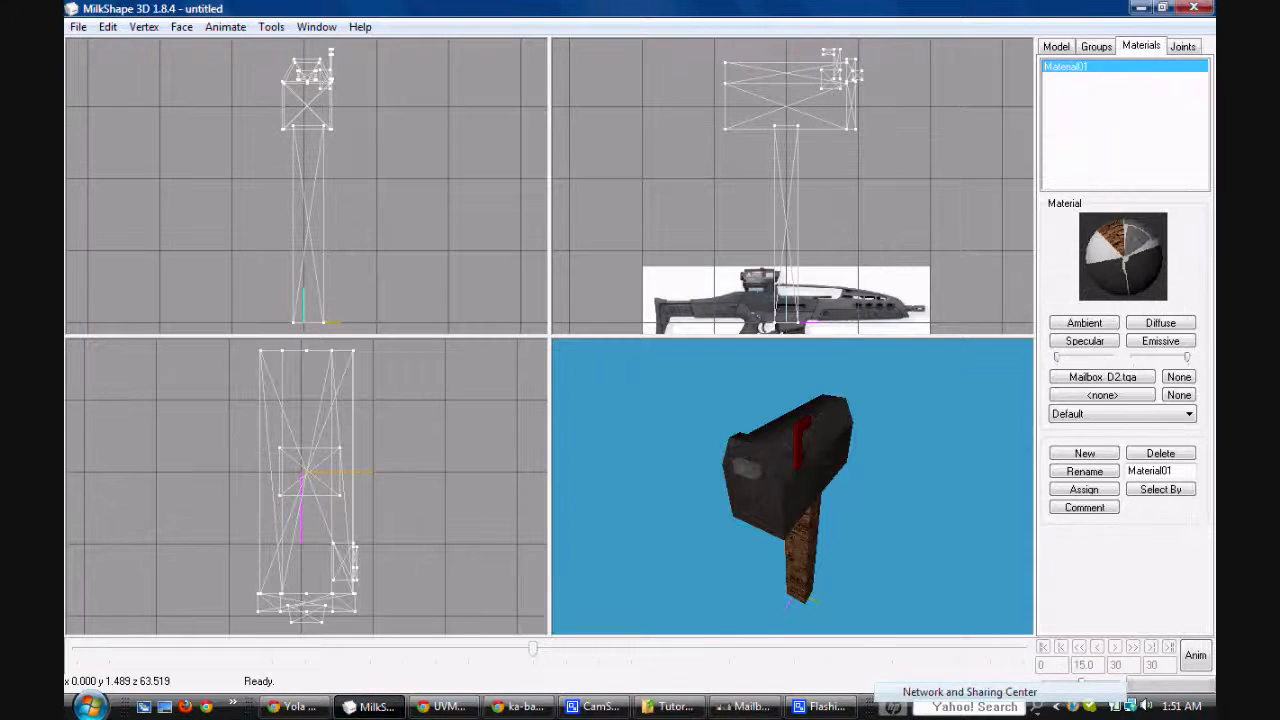
click(1102, 376)
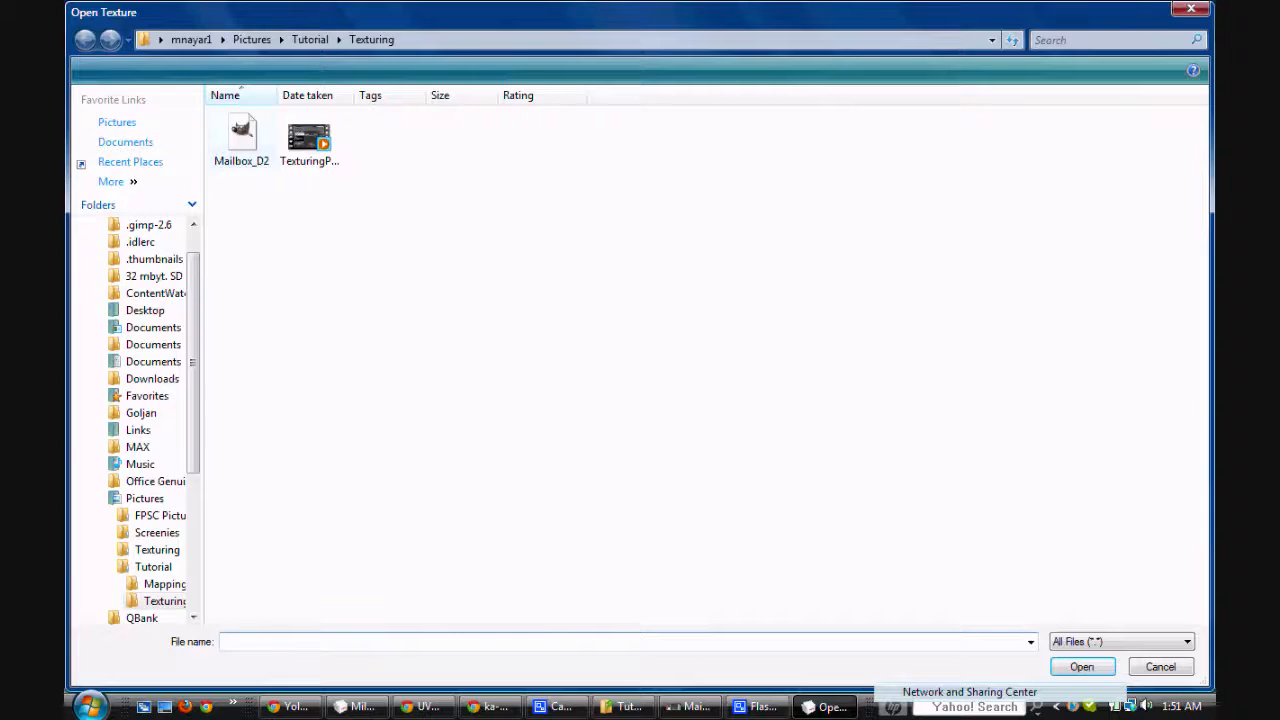
double_click(241, 140)
drag(800, 480, 744, 330)
drag(750, 390, 785, 500)
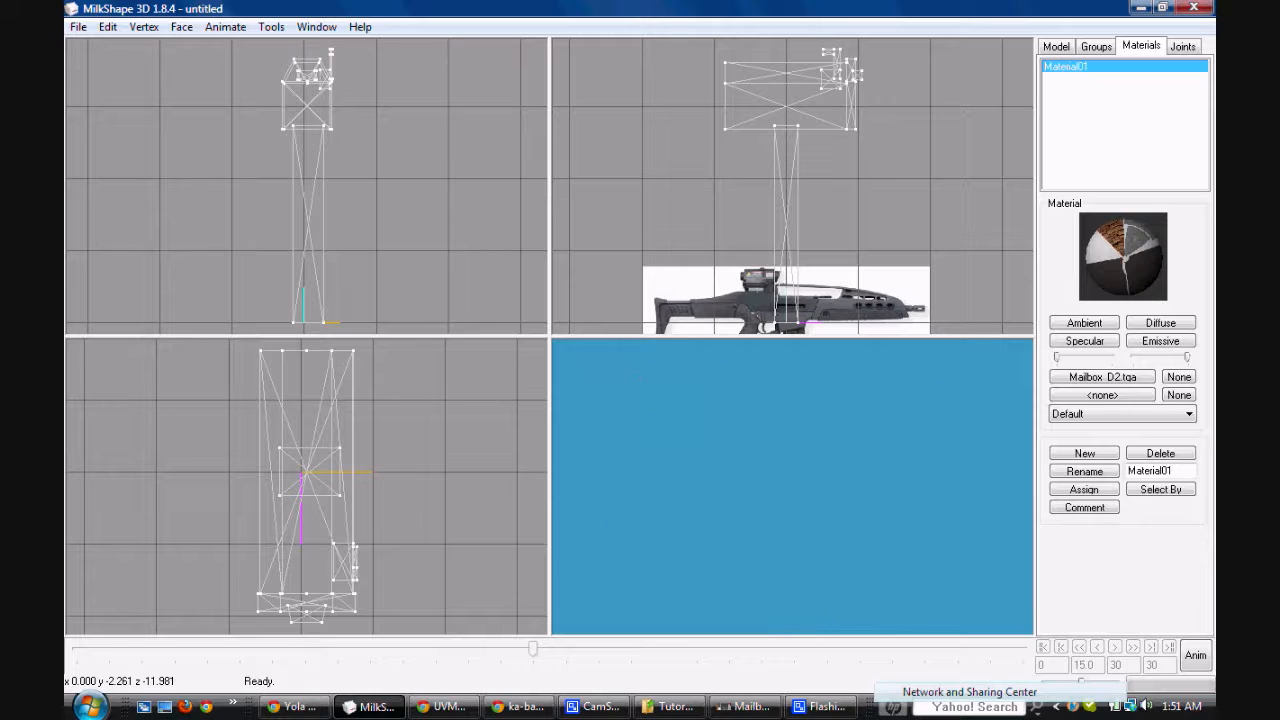
right_click(745, 215)
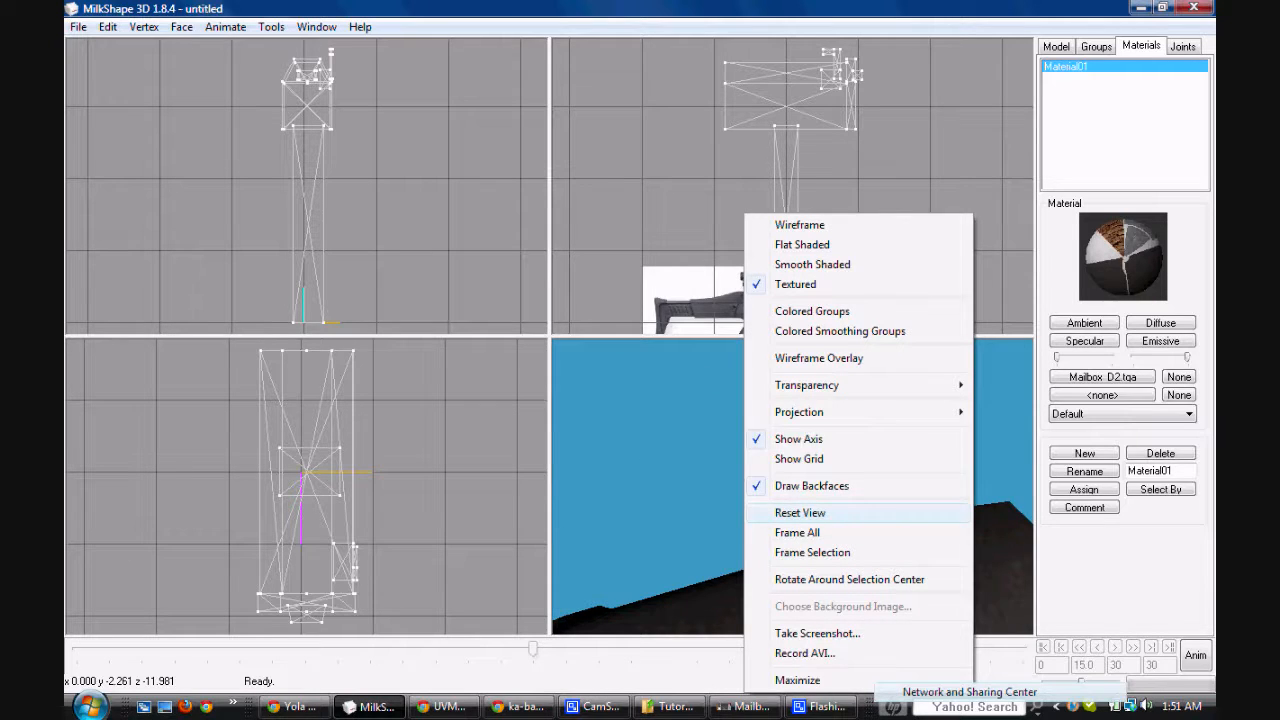
click(800, 512)
drag(778, 425, 770, 448)
right_click(770, 448)
click(810, 512)
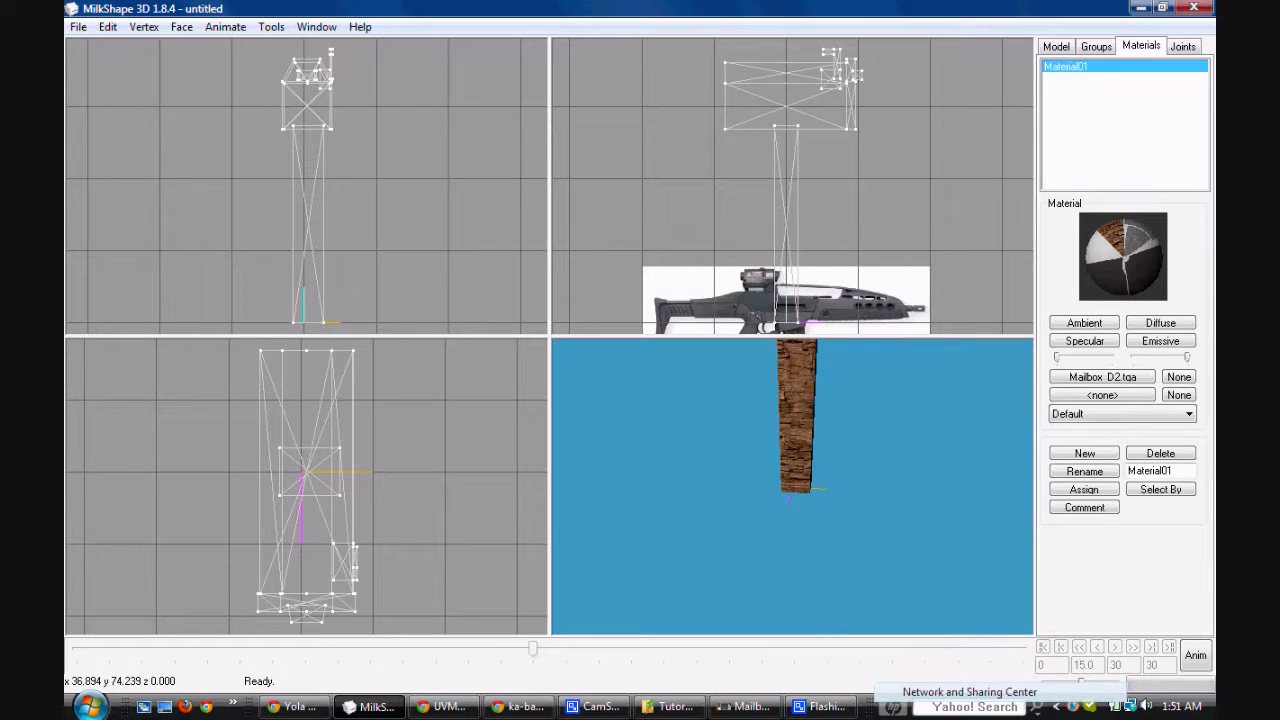
Step: Change the viewport layout to one large 3D view beside two small views and inspect the mailbox front up close
click(316, 26)
mouse_move(345, 47)
click(590, 87)
drag(710, 240, 700, 580)
drag(710, 337, 600, 340)
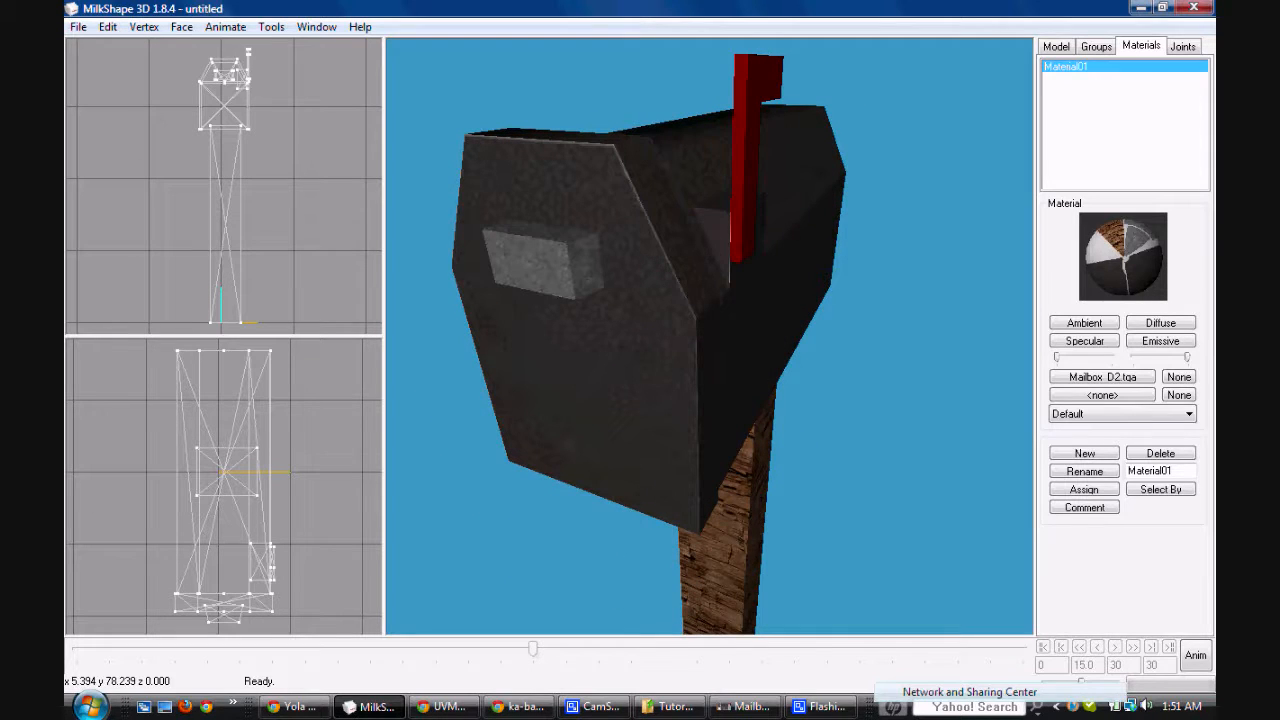
Step: Switch to GIMP and paste a copy of Pasted Layer#1's dark pieces as a new layer directly above it
click(745, 706)
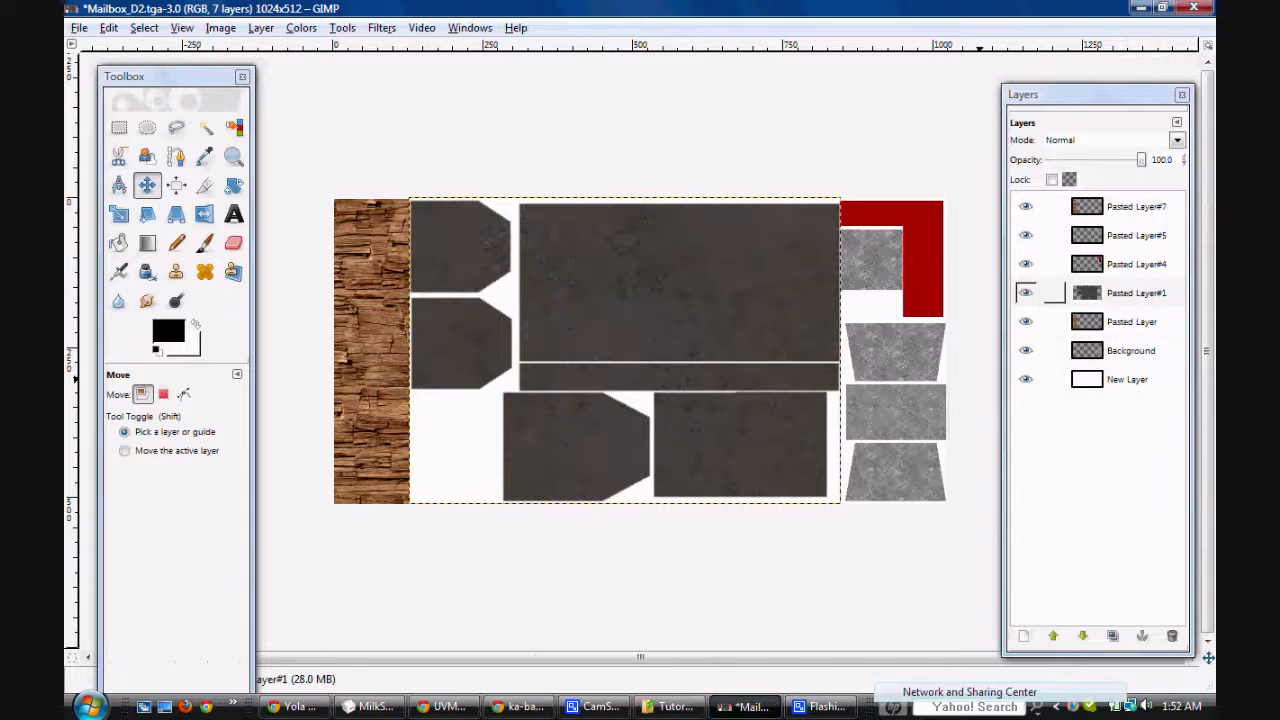
drag(1136, 293, 1130, 548)
right_click(1137, 294)
click(1044, 76)
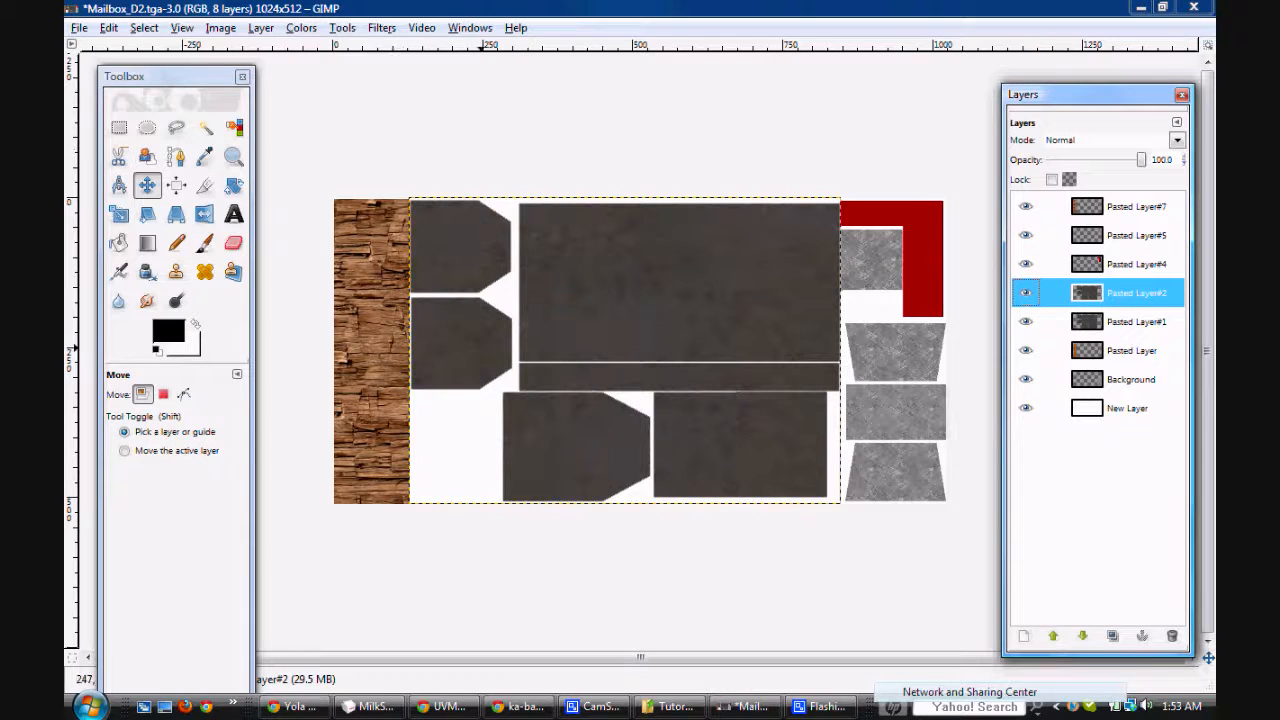
Step: Nudge Pasted Layer#2 down slightly to narrow the white seams between dark pieces and export Mailbox_D2.tga with visible layers merged
click(640, 341)
key(Down)
key(Down)
key(Down)
key(Down)
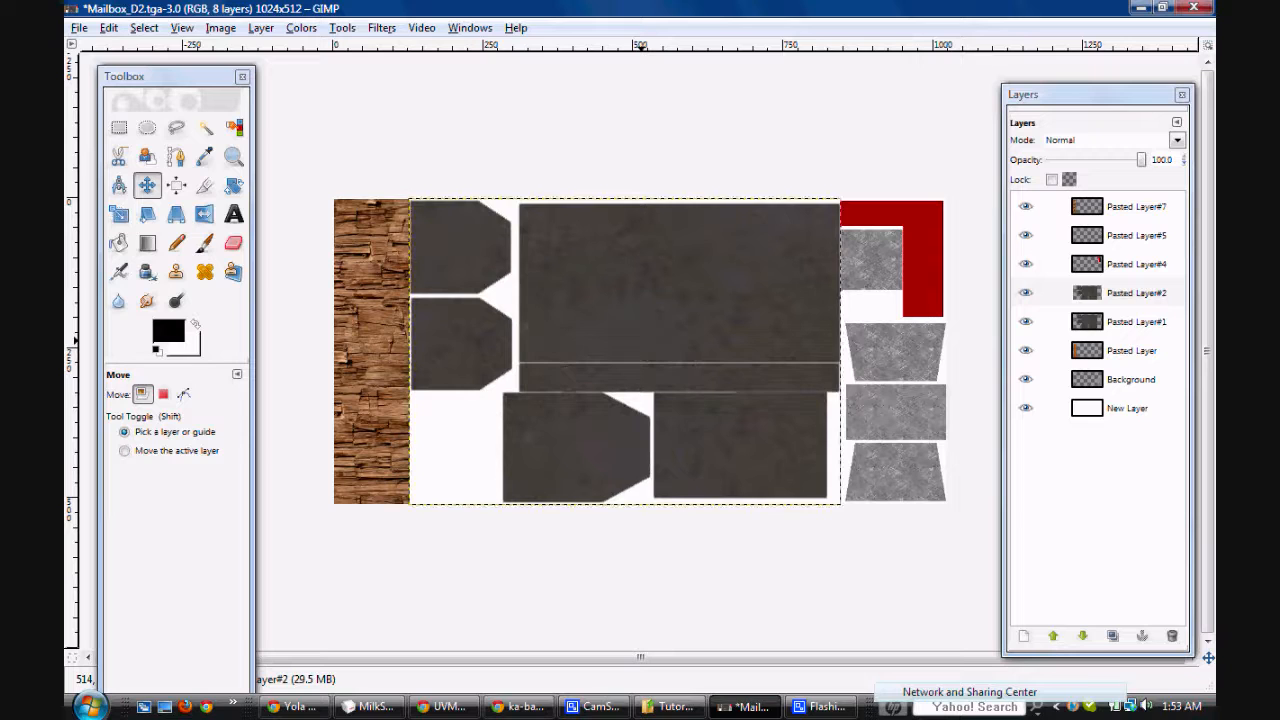
key(Up)
key(ctrl+s)
key(Return)
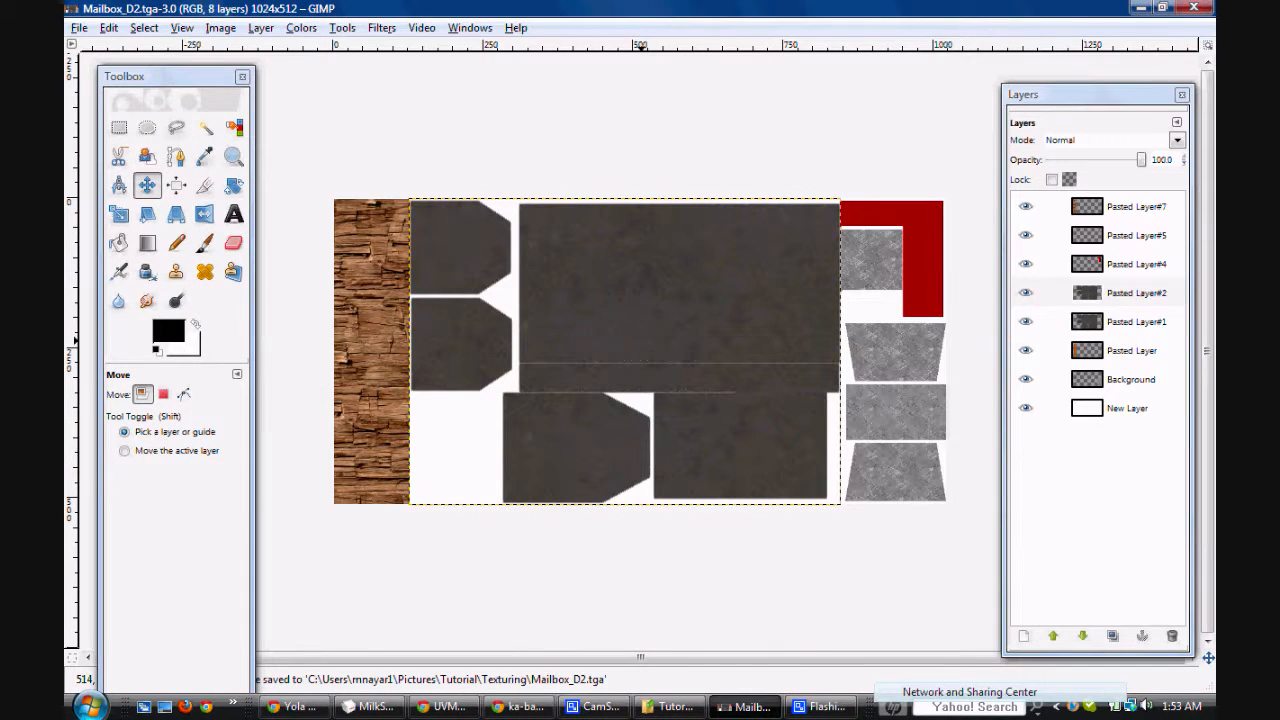
Step: Switch to MilkShape 3D, reload Mailbox_D2 as Material01's texture, and inspect the seams on the mailbox body from several angles
click(370, 706)
drag(610, 340, 760, 370)
click(1102, 376)
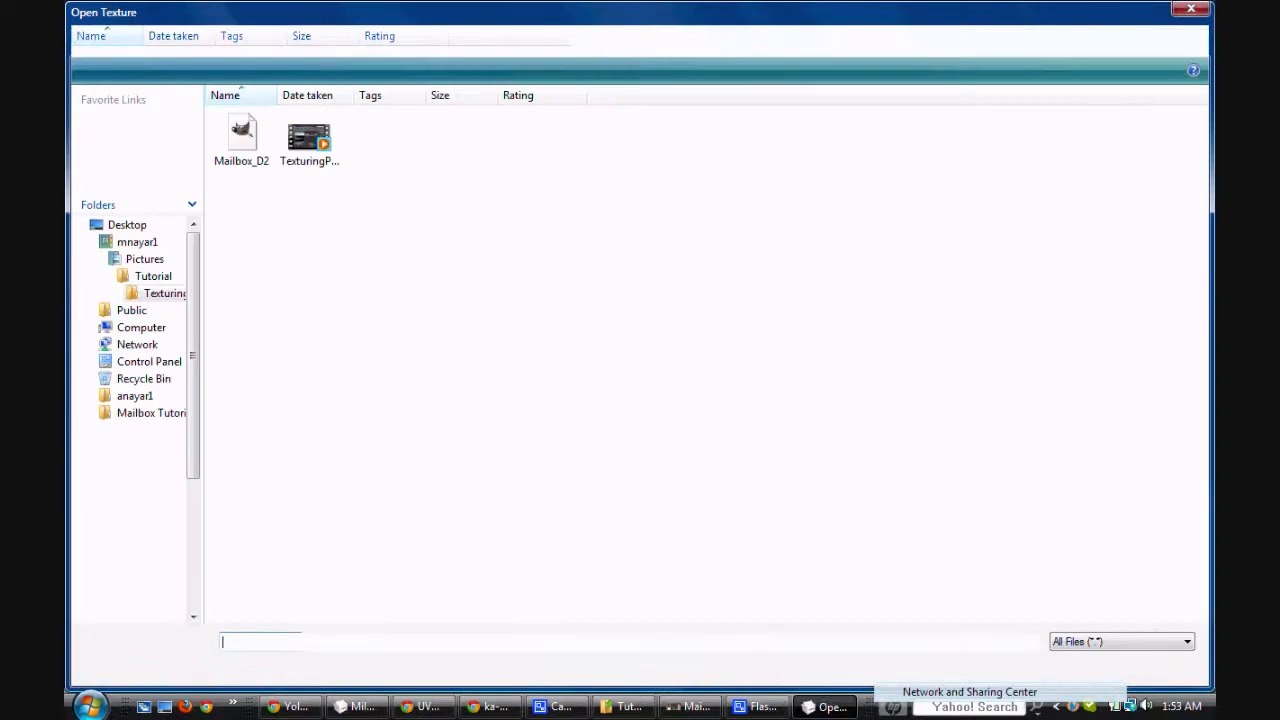
double_click(241, 142)
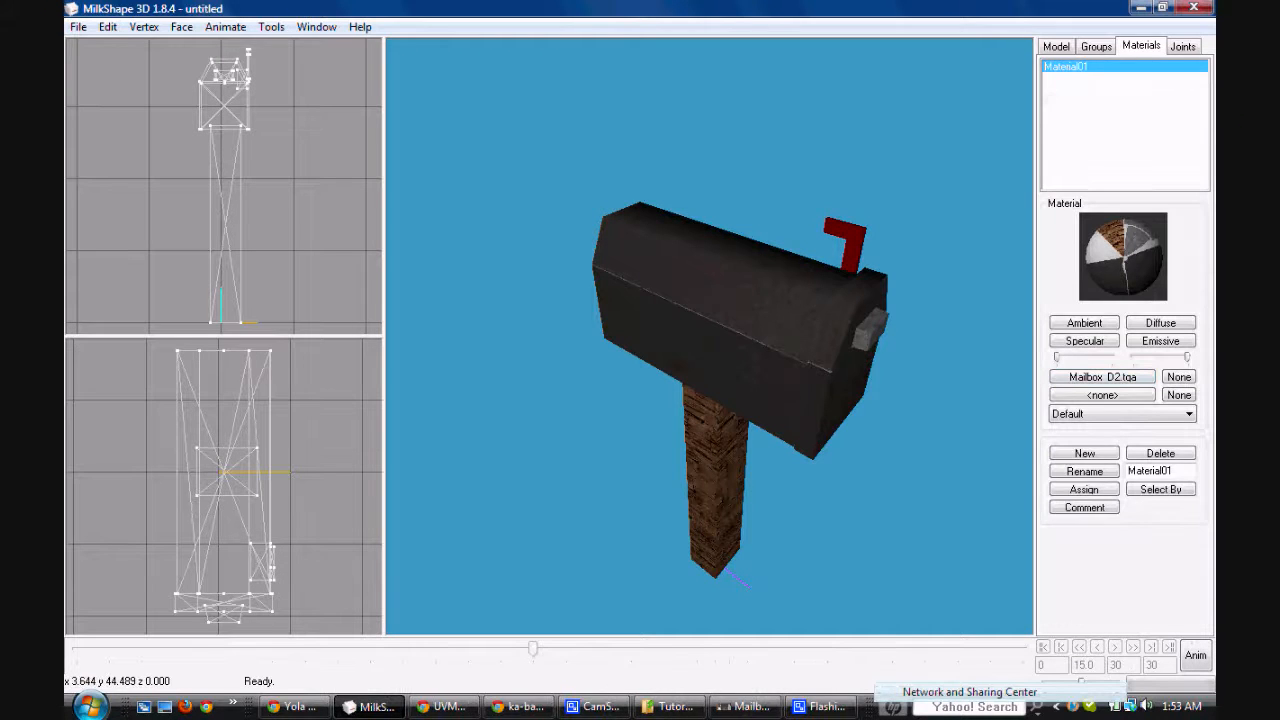
drag(612, 340, 836, 255)
drag(700, 305, 764, 364)
Step: Switch to GIMP and examine Pasted Layer#5 and Background to identify which layers hold the grey pieces
click(745, 706)
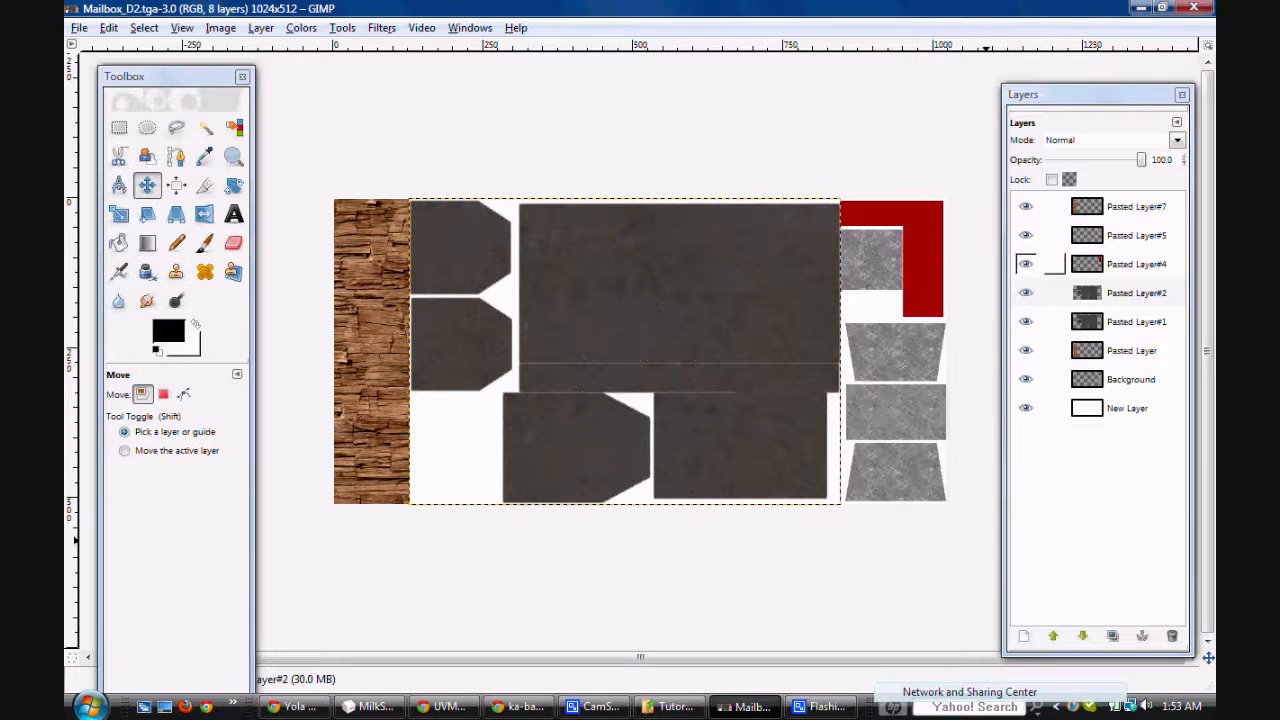
click(1118, 236)
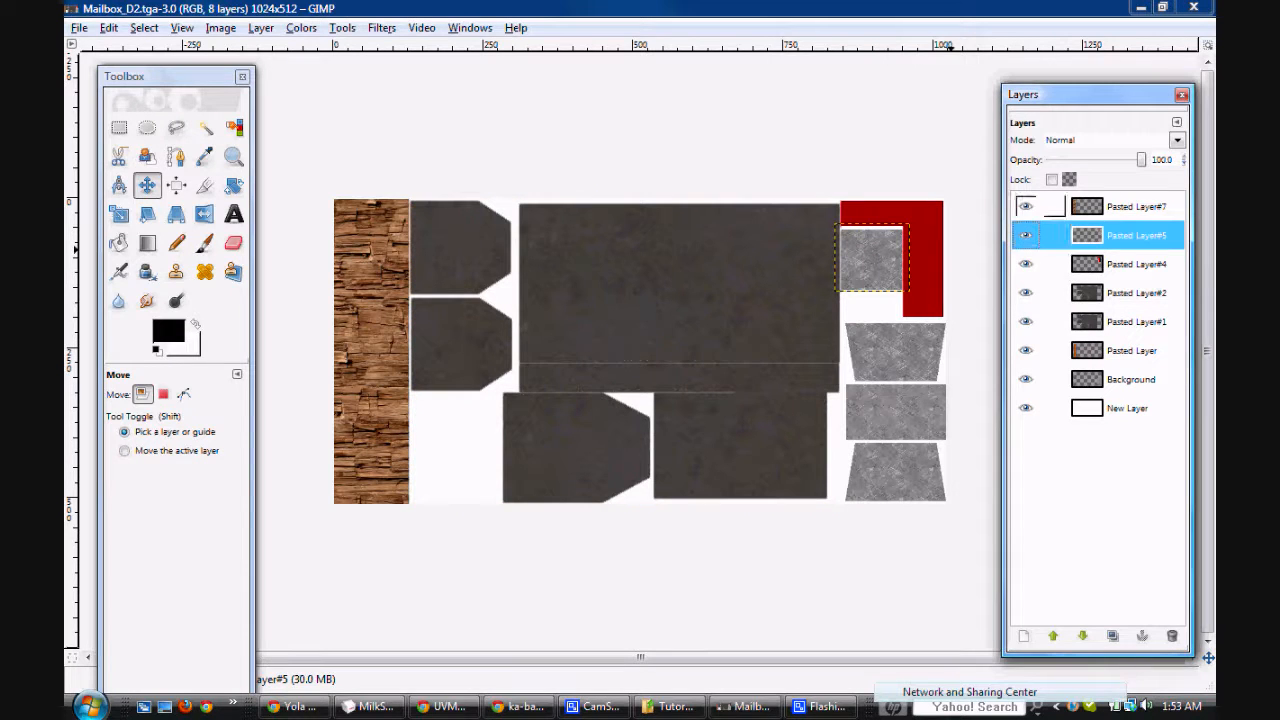
click(1120, 379)
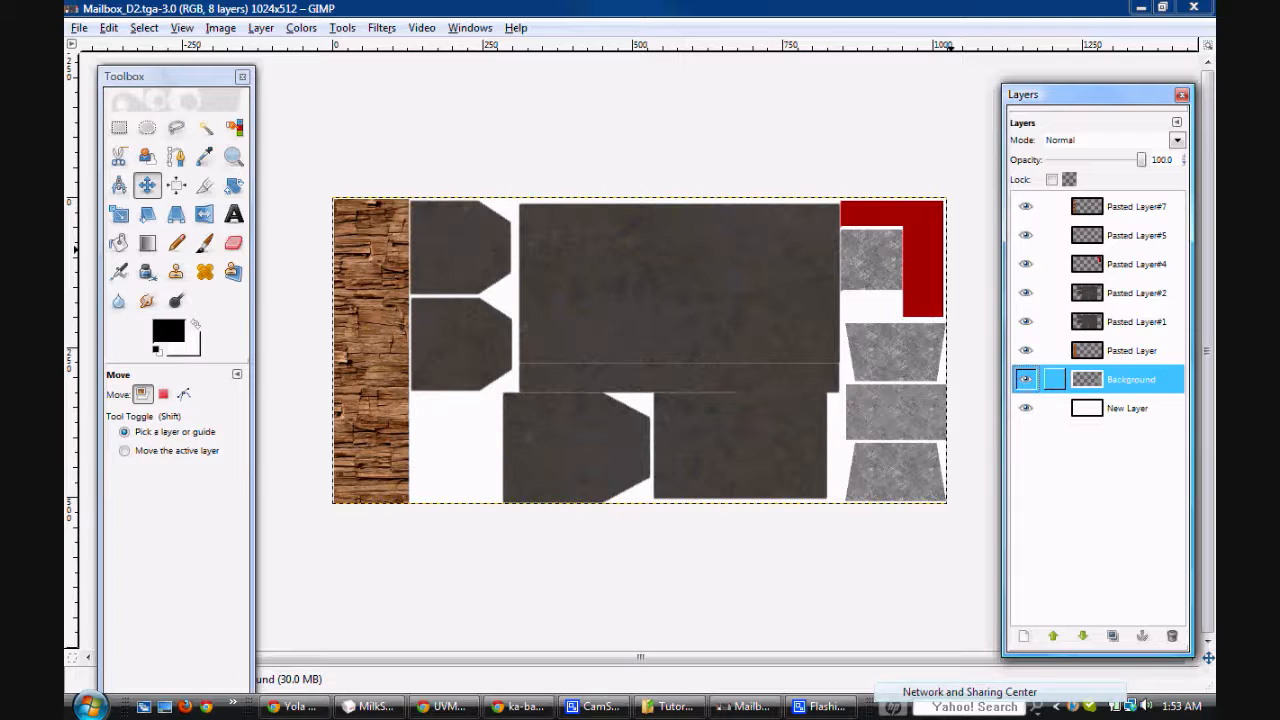
drag(1120, 379, 1121, 250)
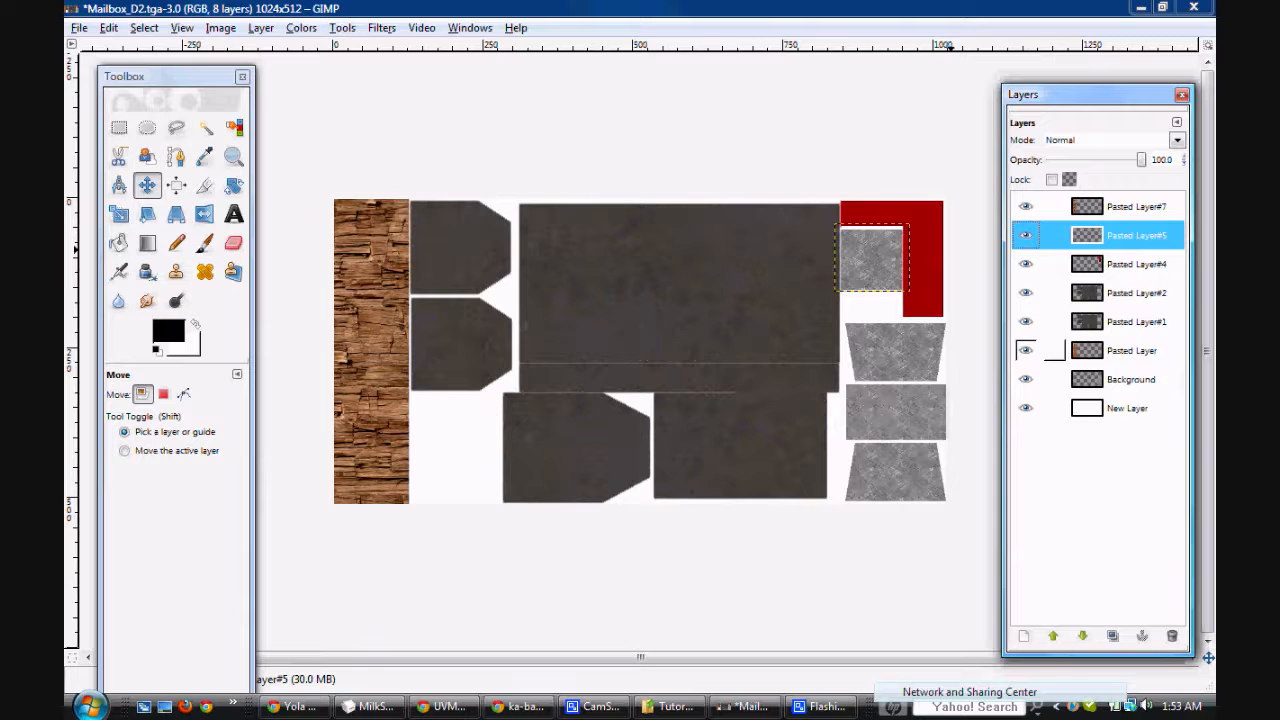
drag(1070, 236, 1066, 338)
click(555, 12)
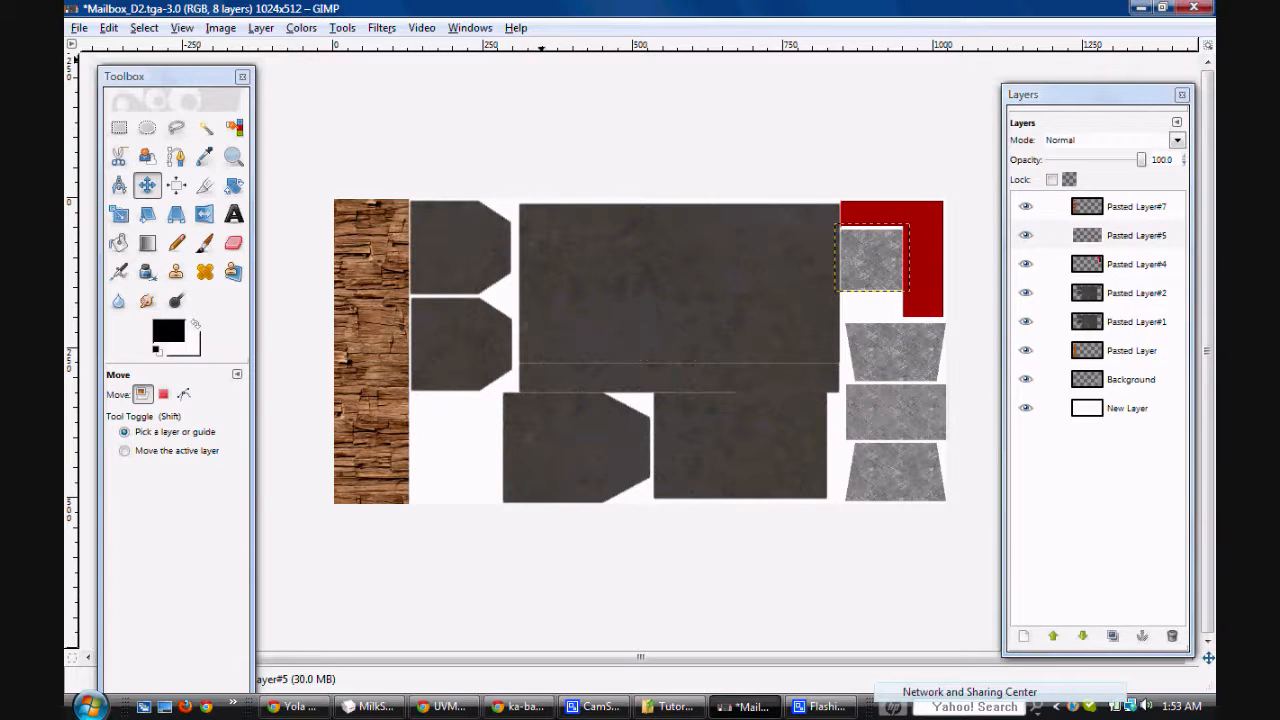
drag(1095, 235, 1128, 288)
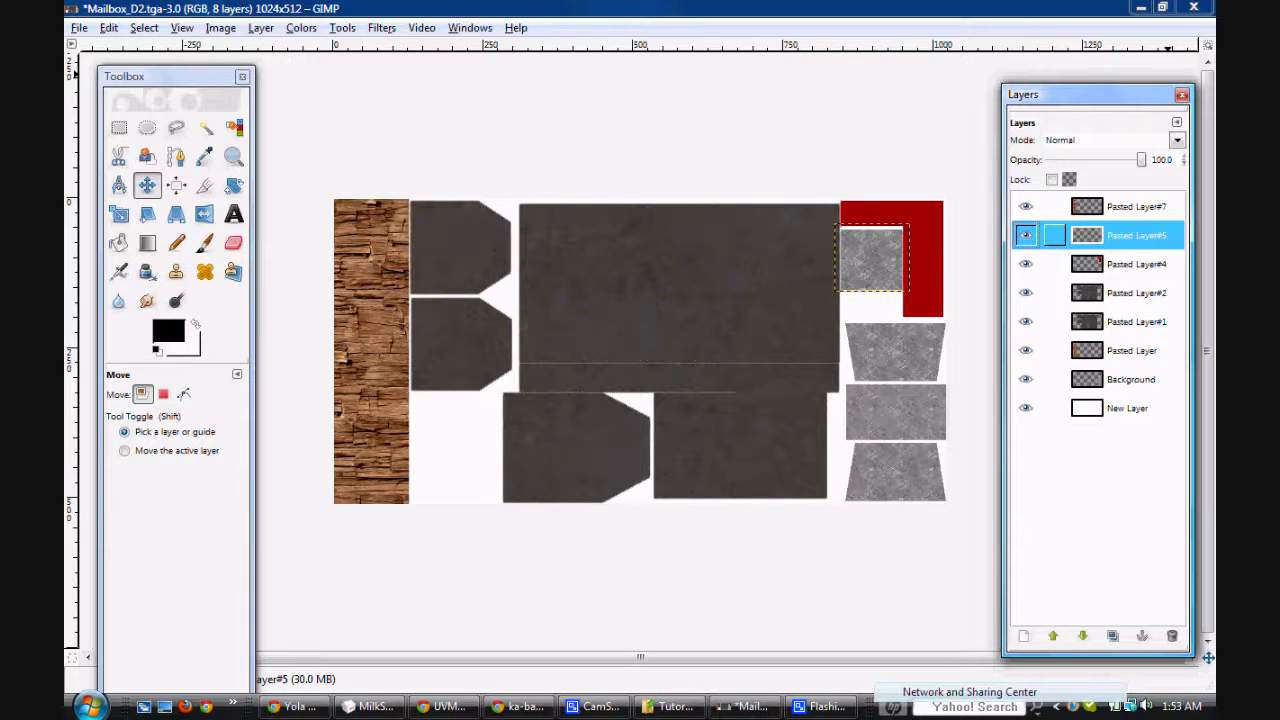
Step: On the Background layer, draw a rectangular selection of about 220 by 408 px around the three grey pieces below the red flag
click(1128, 380)
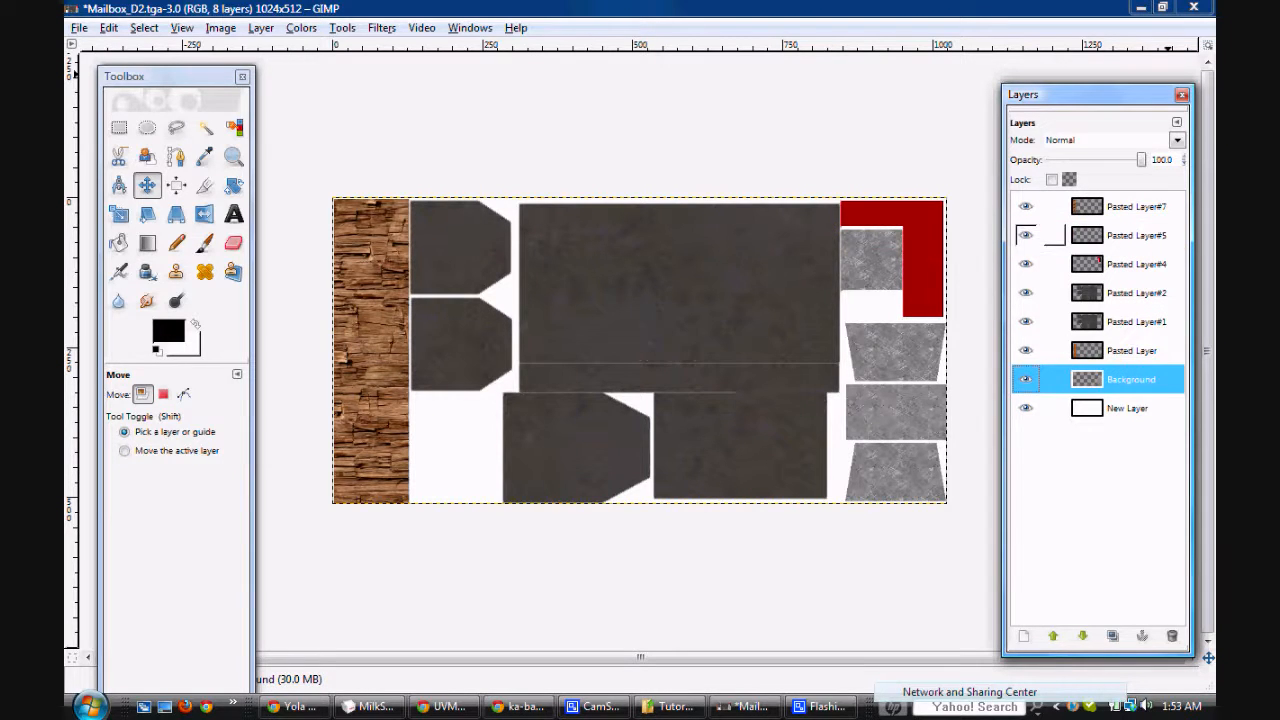
key(r)
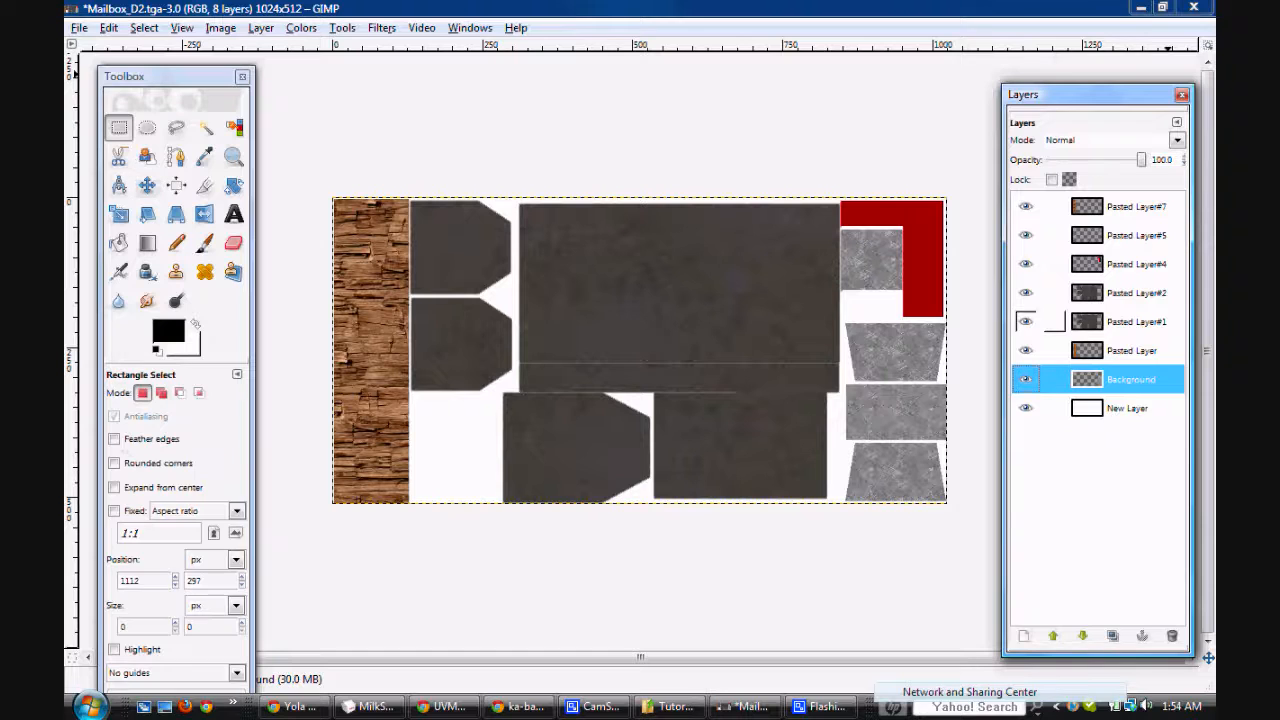
drag(829, 307, 962, 551)
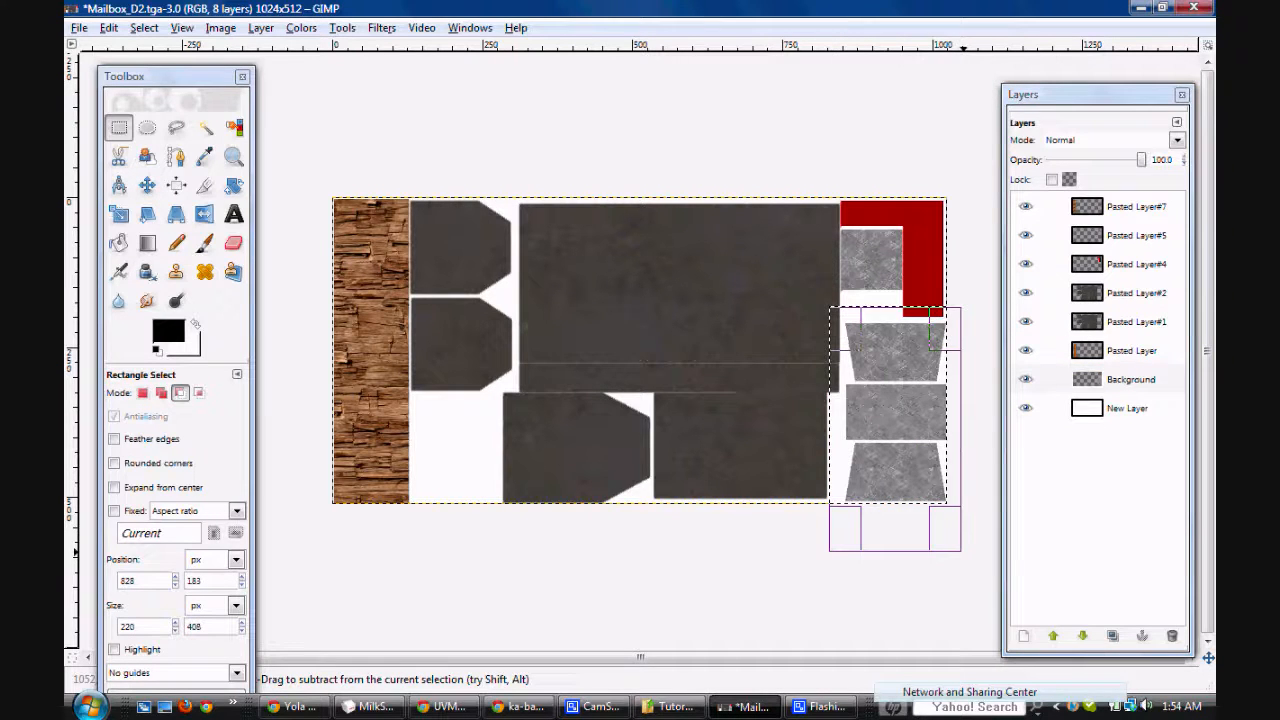
key(ctrl+x)
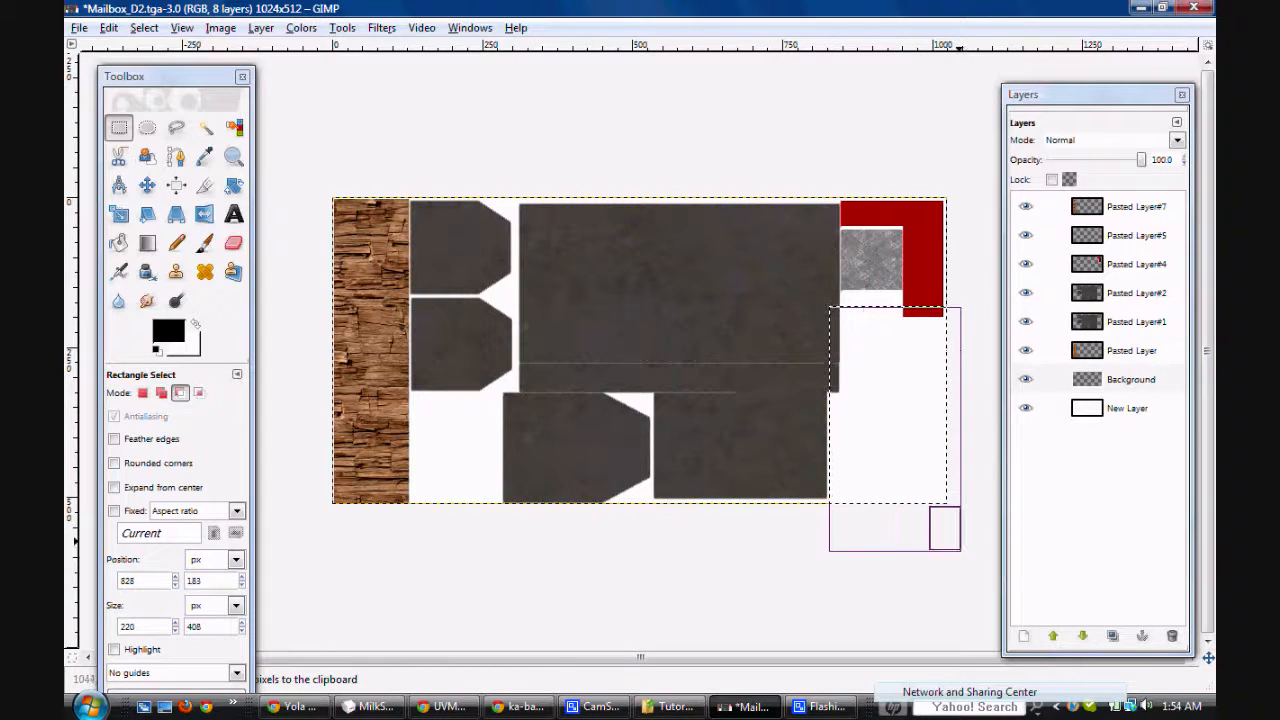
key(ctrl+z)
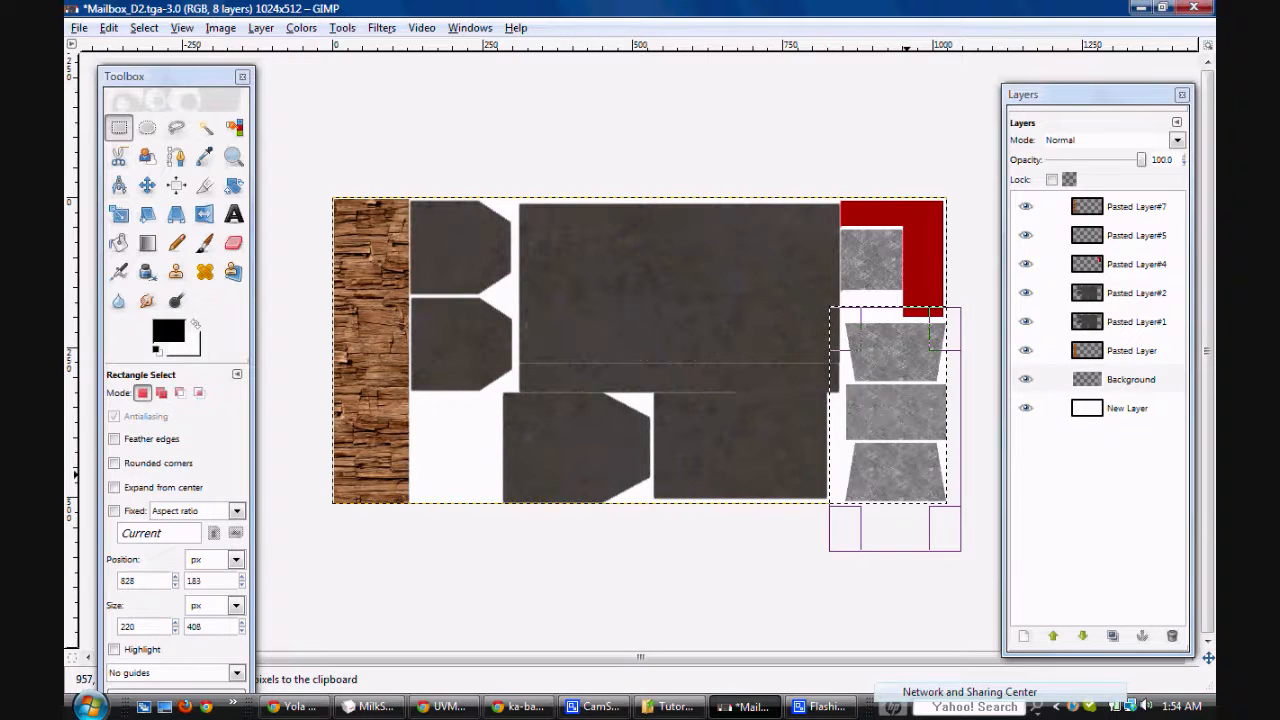
click(1131, 380)
key(ctrl+x)
key(ctrl+z)
Step: Cut the three selected grey pieces from the Background layer and paste them onto a new layer
key(ctrl+x)
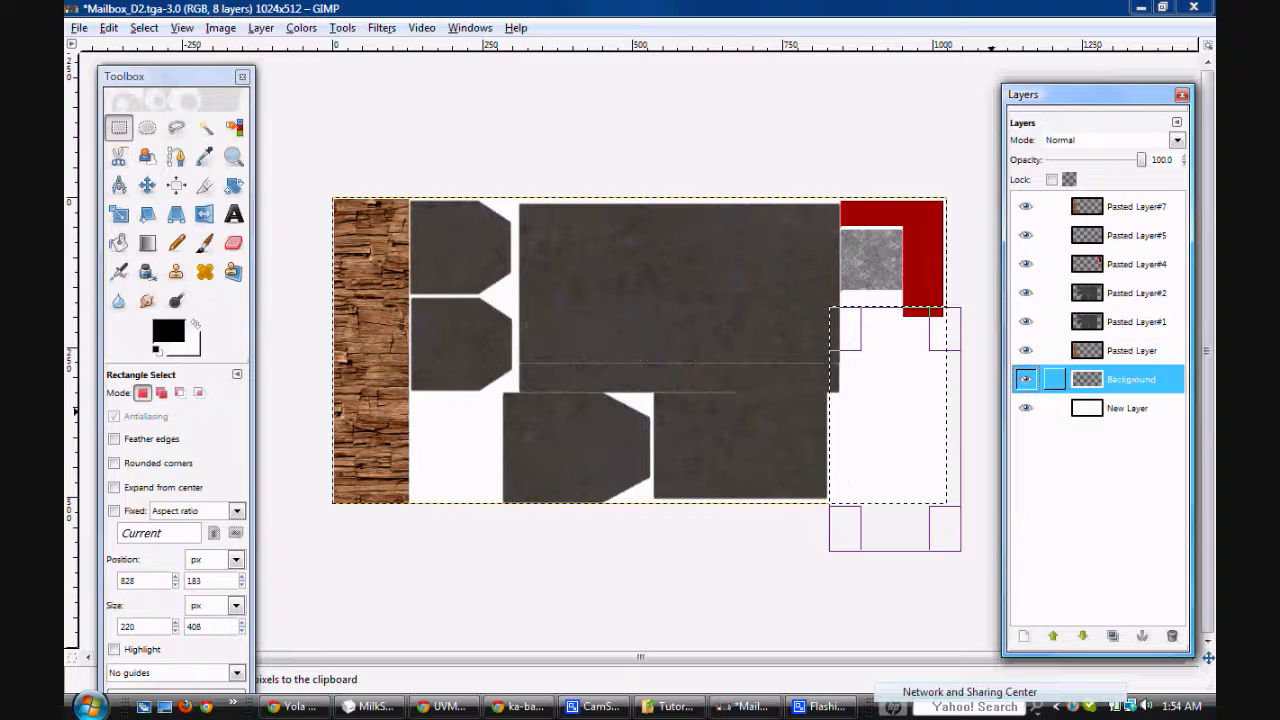
key(ctrl+v)
click(1023, 636)
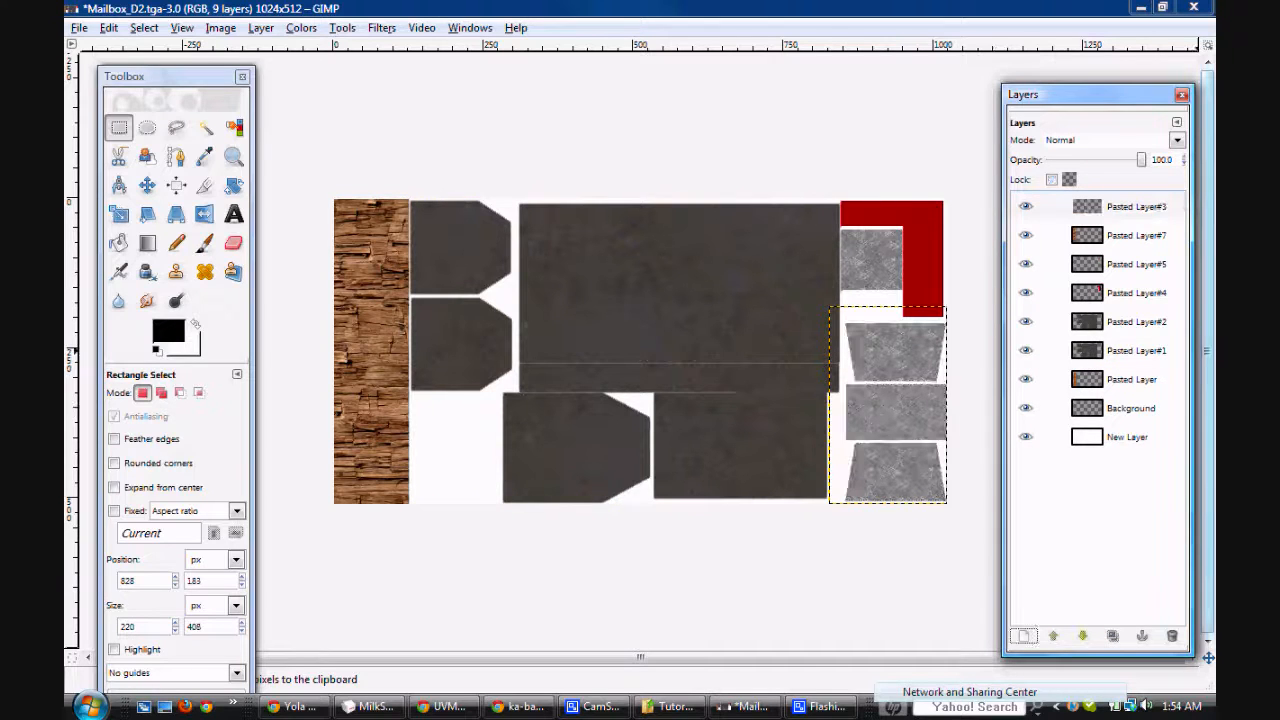
Step: Darken the three grey pieces on Pasted Layer#3 using Brightness-Contrast with brightness -50 and contrast 25
drag(1087, 206, 1160, 210)
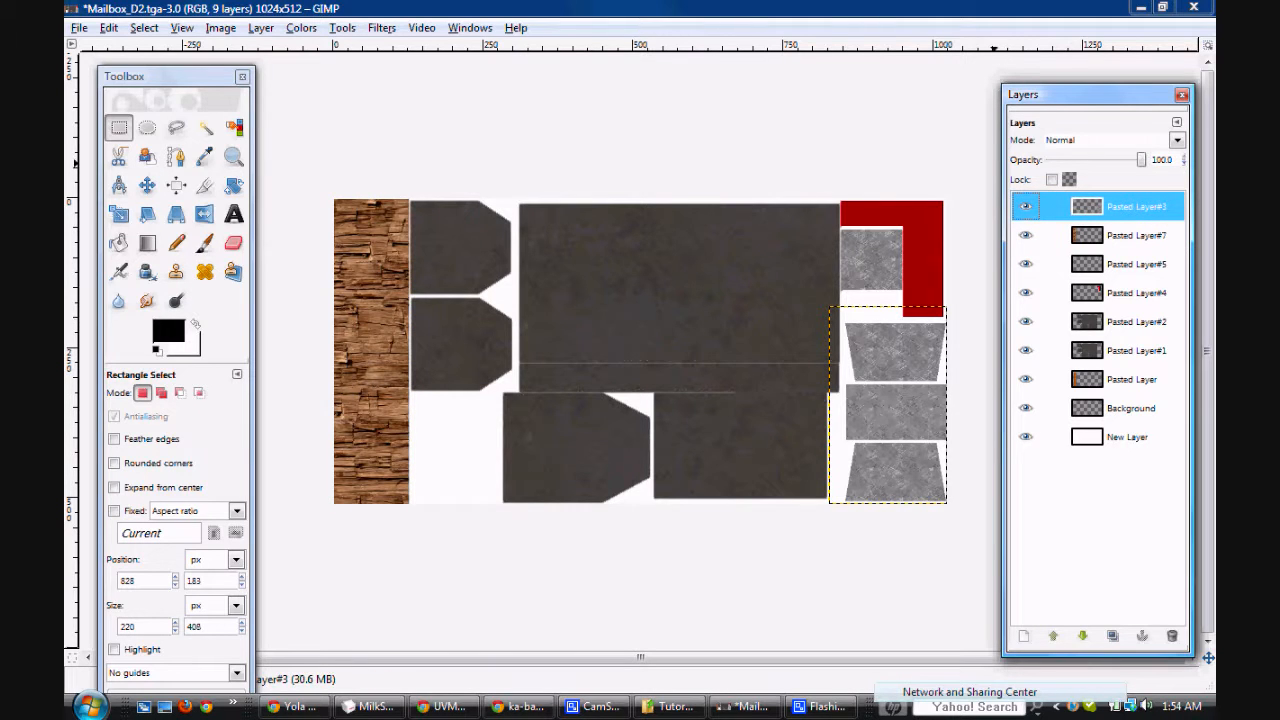
click(1025, 206)
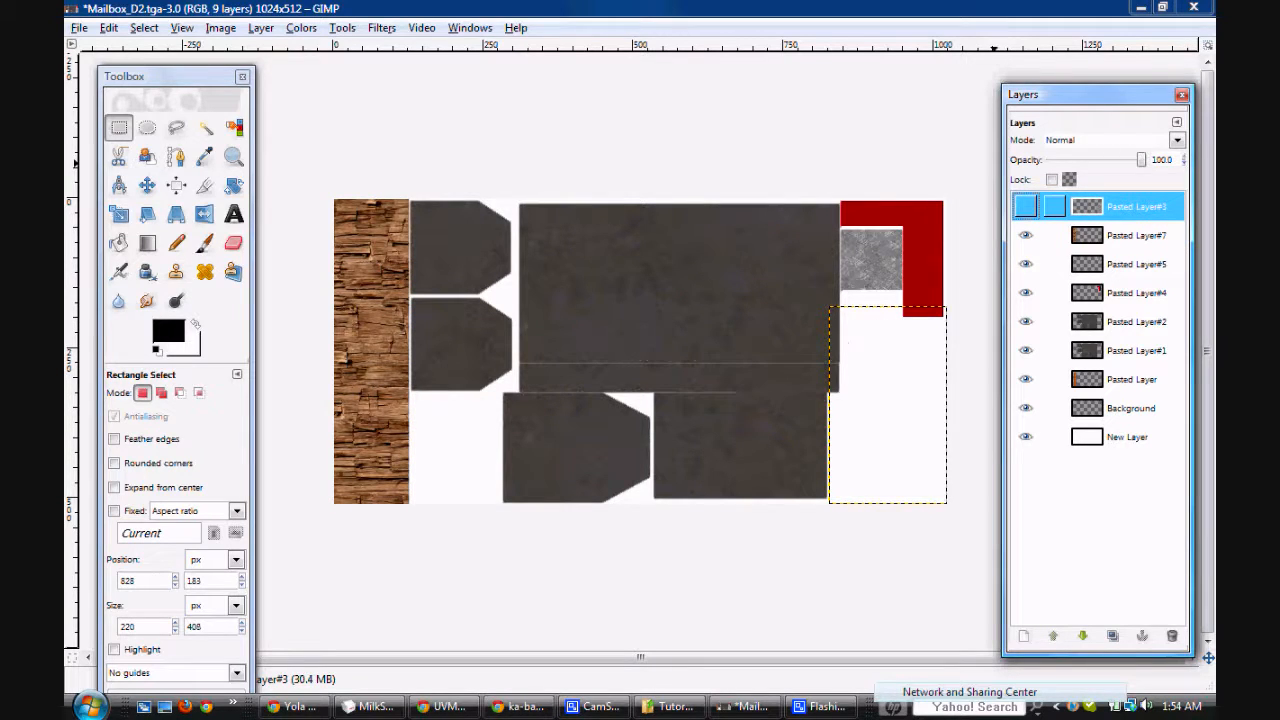
click(1025, 206)
click(301, 27)
click(340, 117)
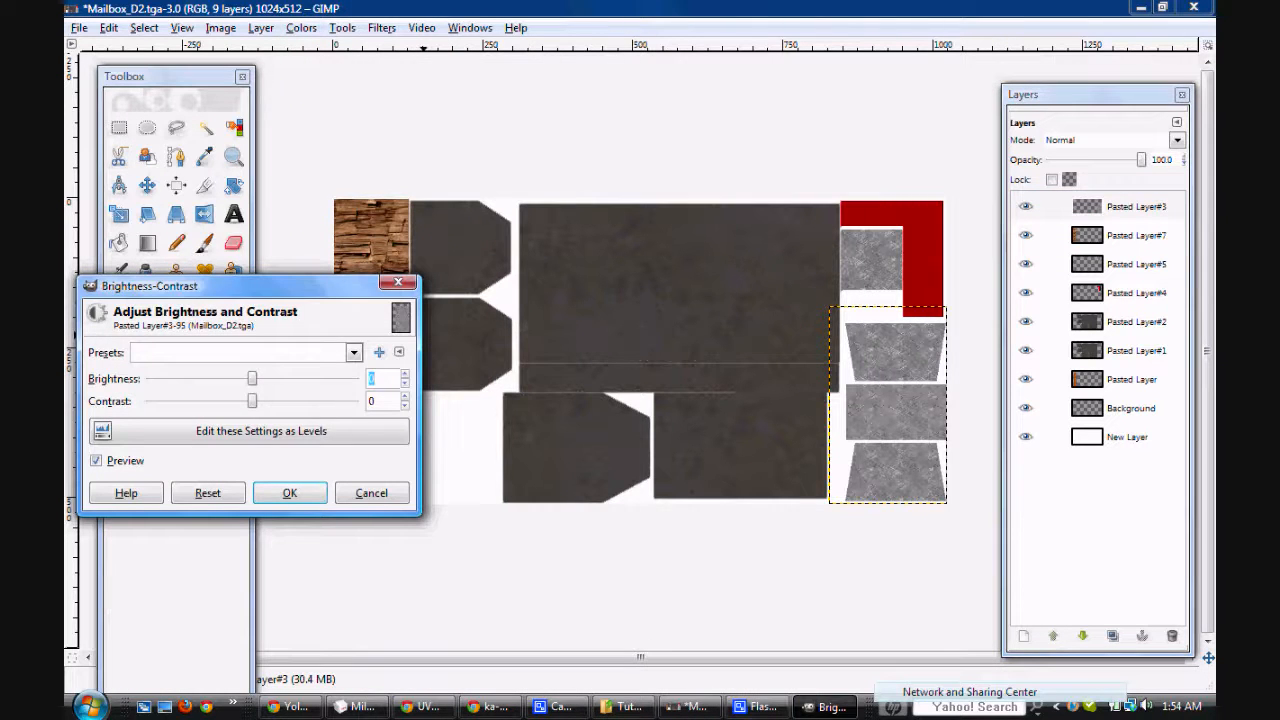
click(270, 401)
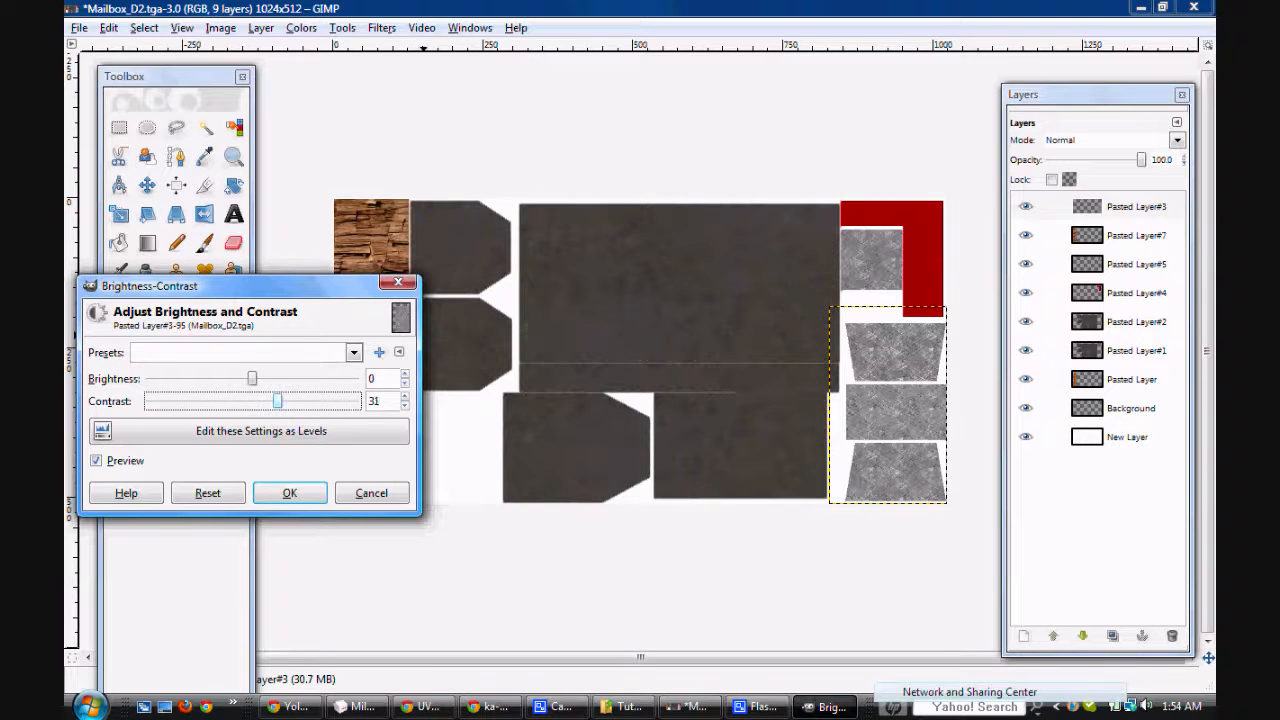
drag(252, 378, 213, 378)
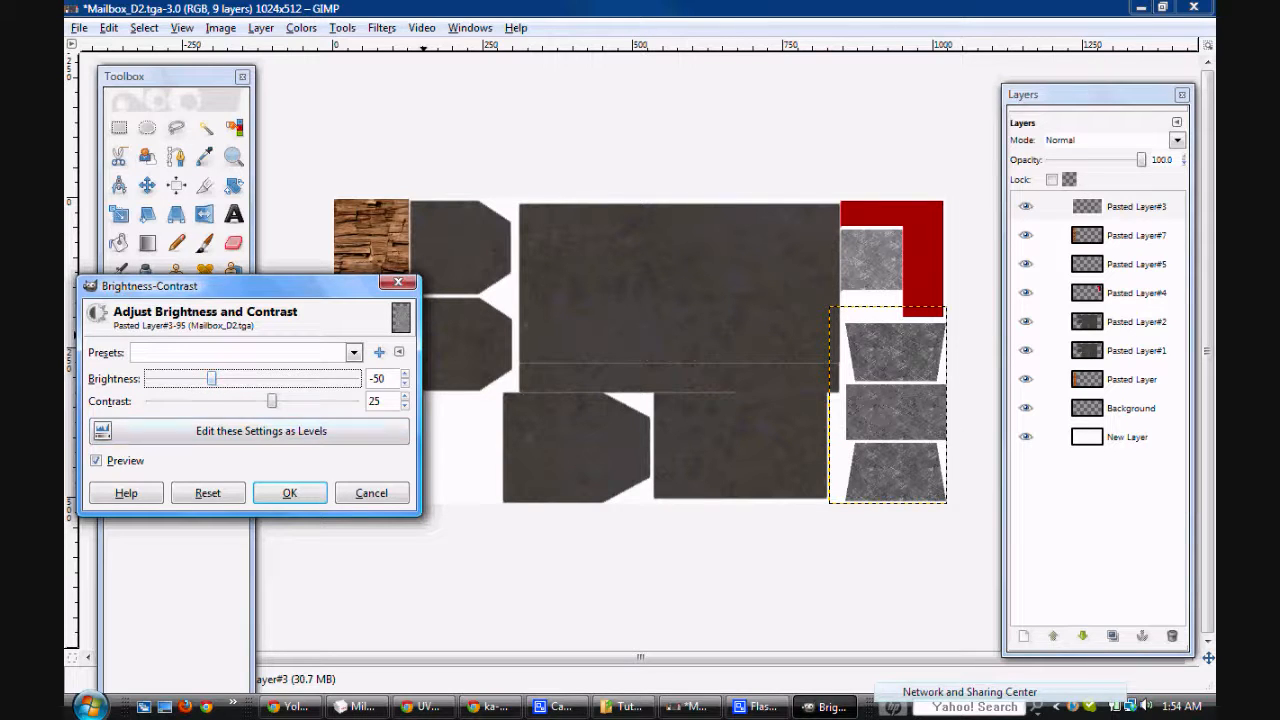
drag(250, 286, 522, 191)
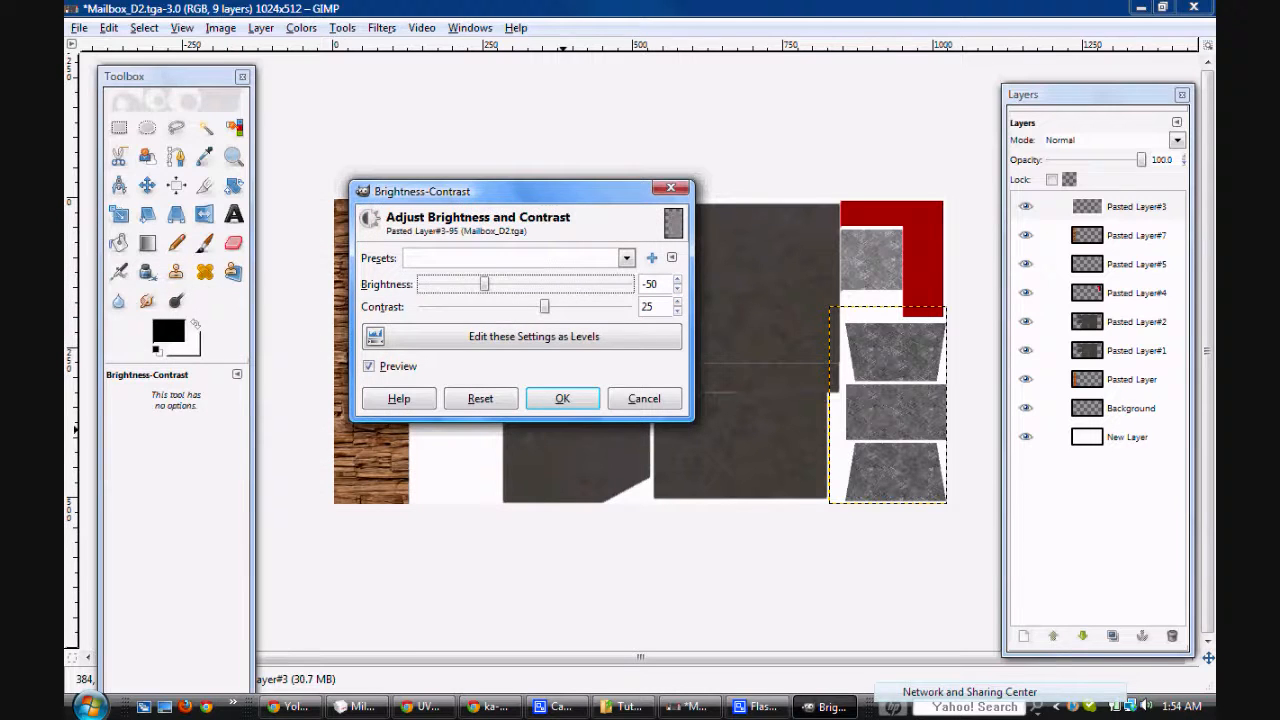
click(563, 399)
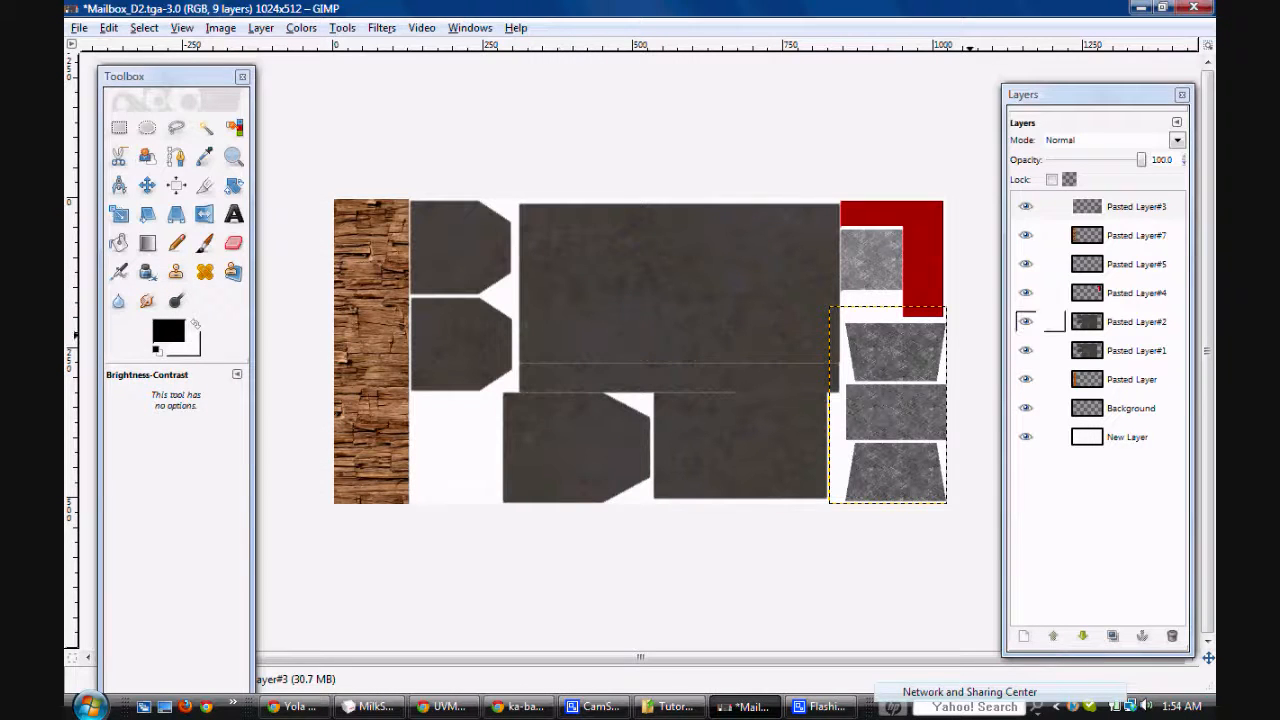
Step: Apply Brightness-Contrast with brightness -50 and contrast 25 to the grey square on Pasted Layer#5
click(1135, 350)
click(1135, 264)
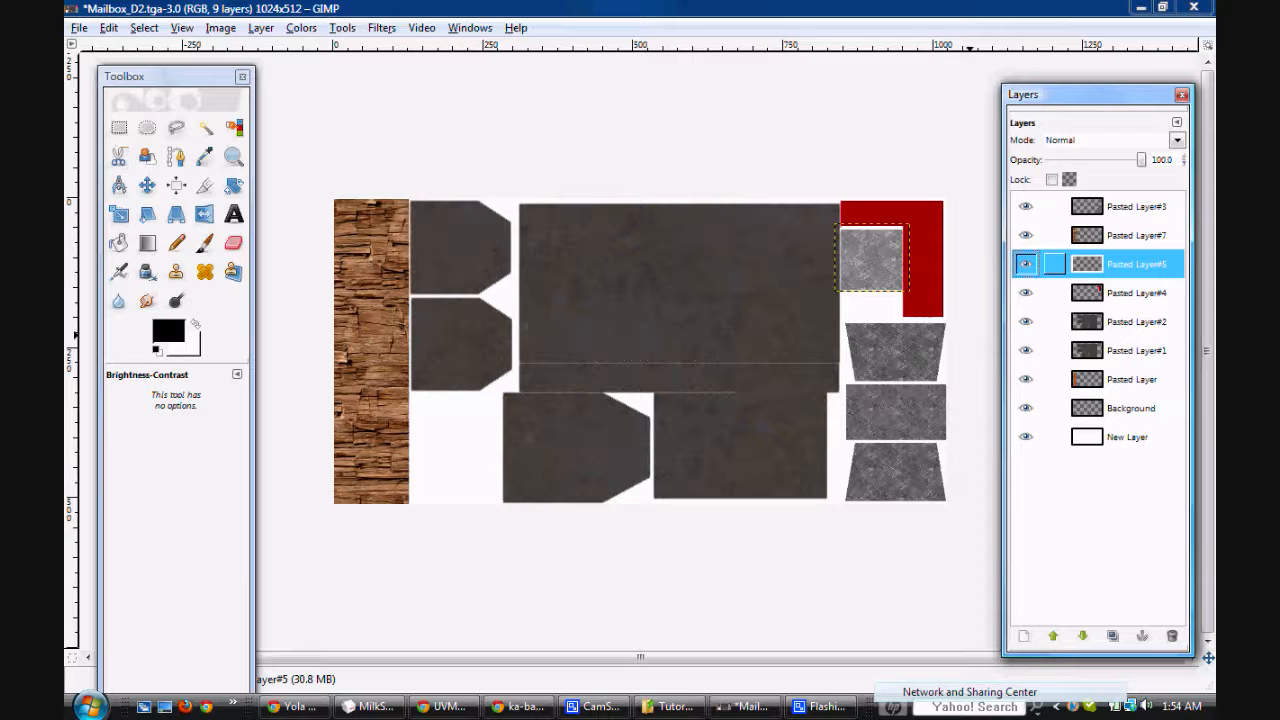
click(301, 27)
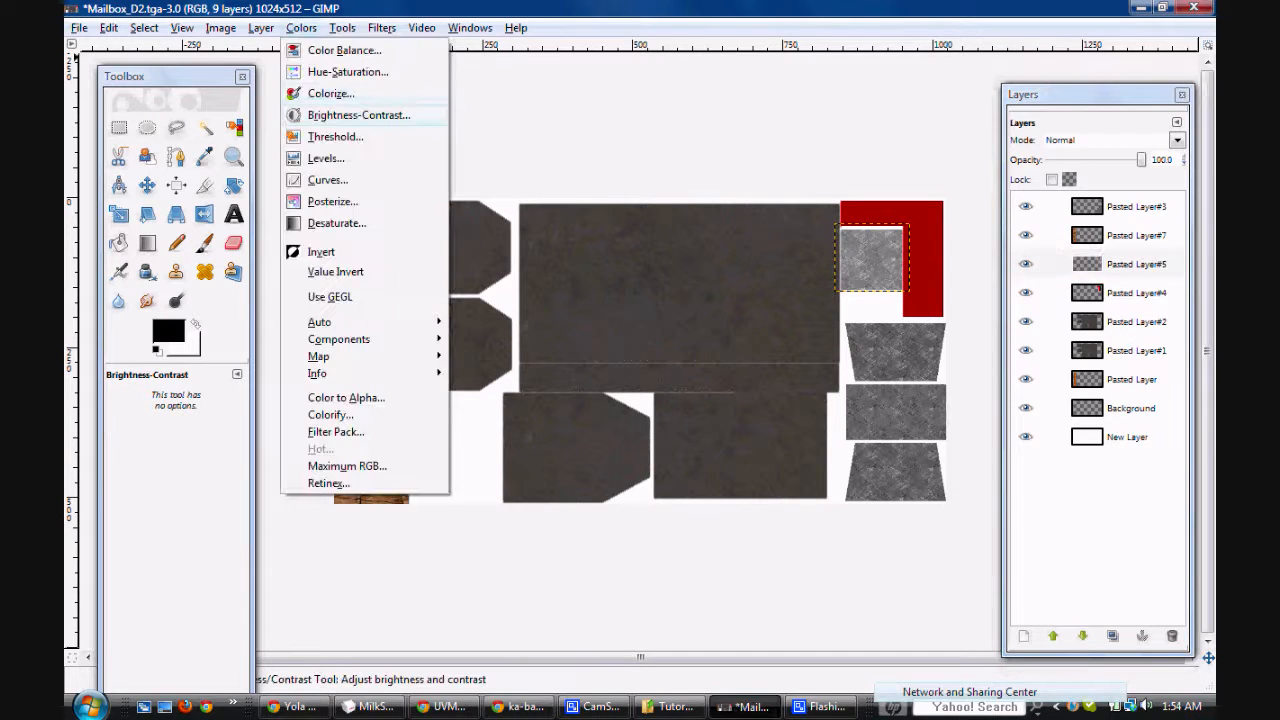
click(390, 114)
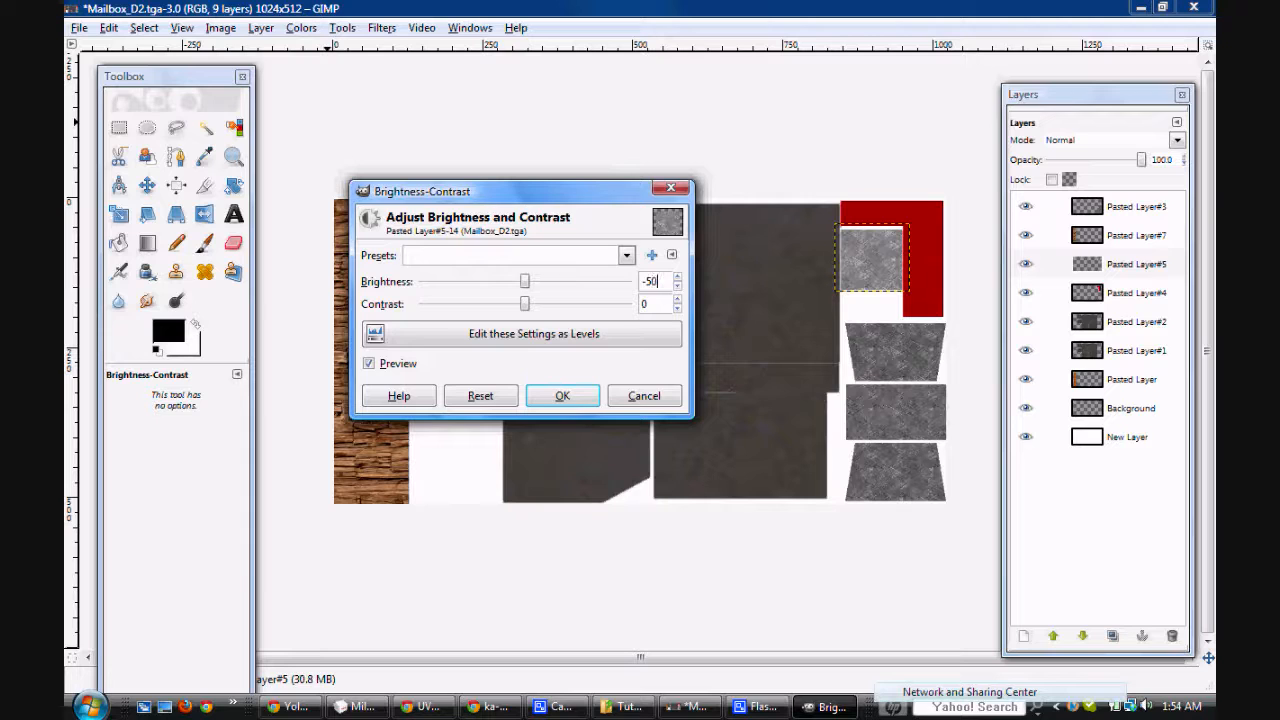
text(-50)
key(Tab)
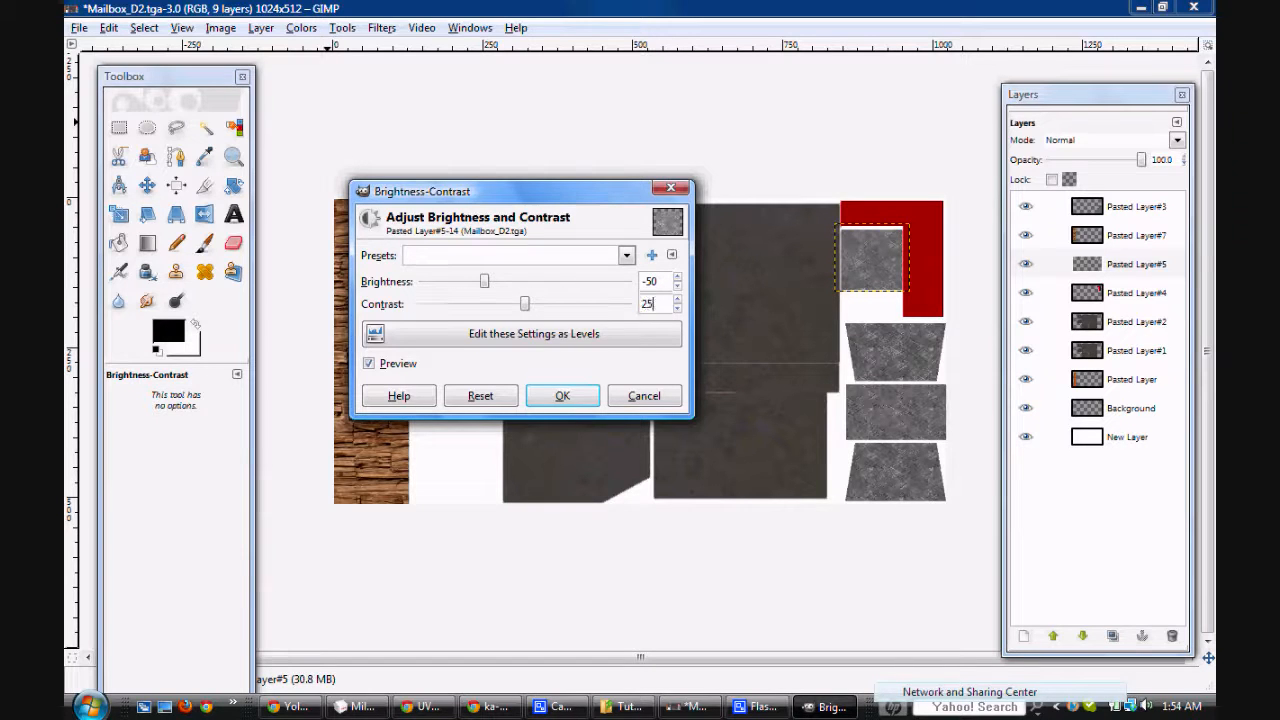
click(561, 396)
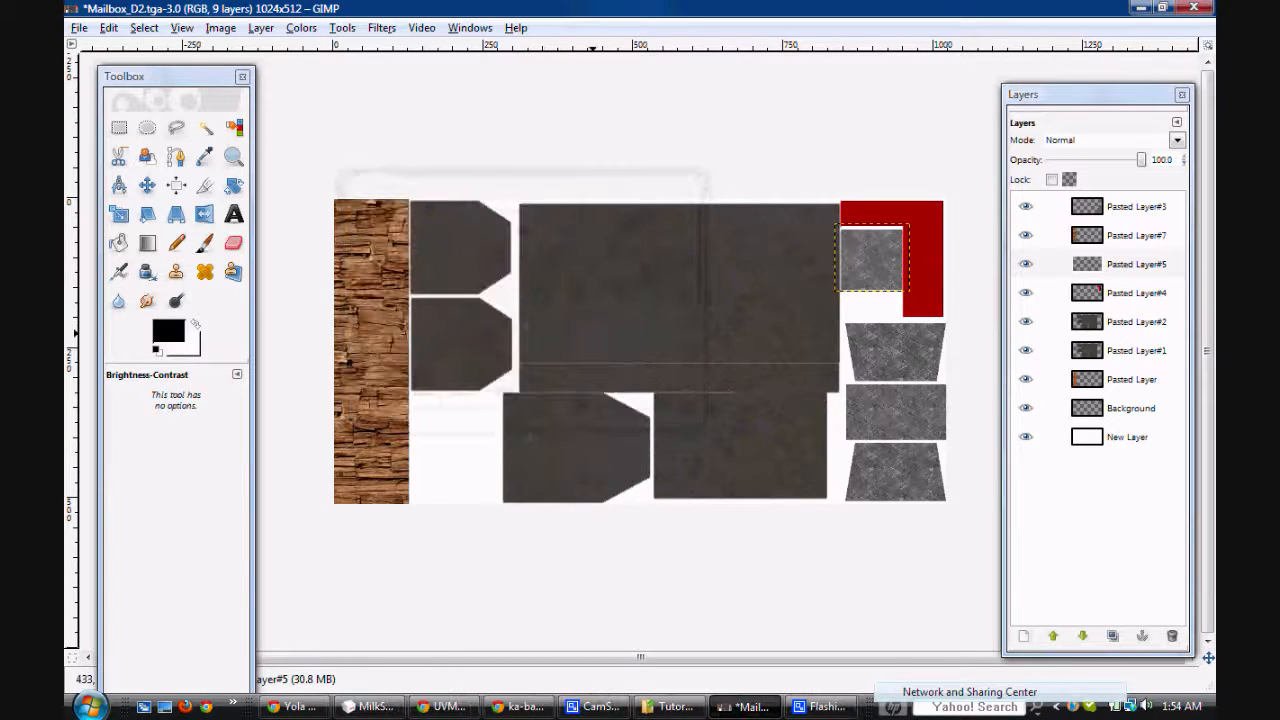
Step: Save the edited texture to Mailbox_D2.tga
click(79, 28)
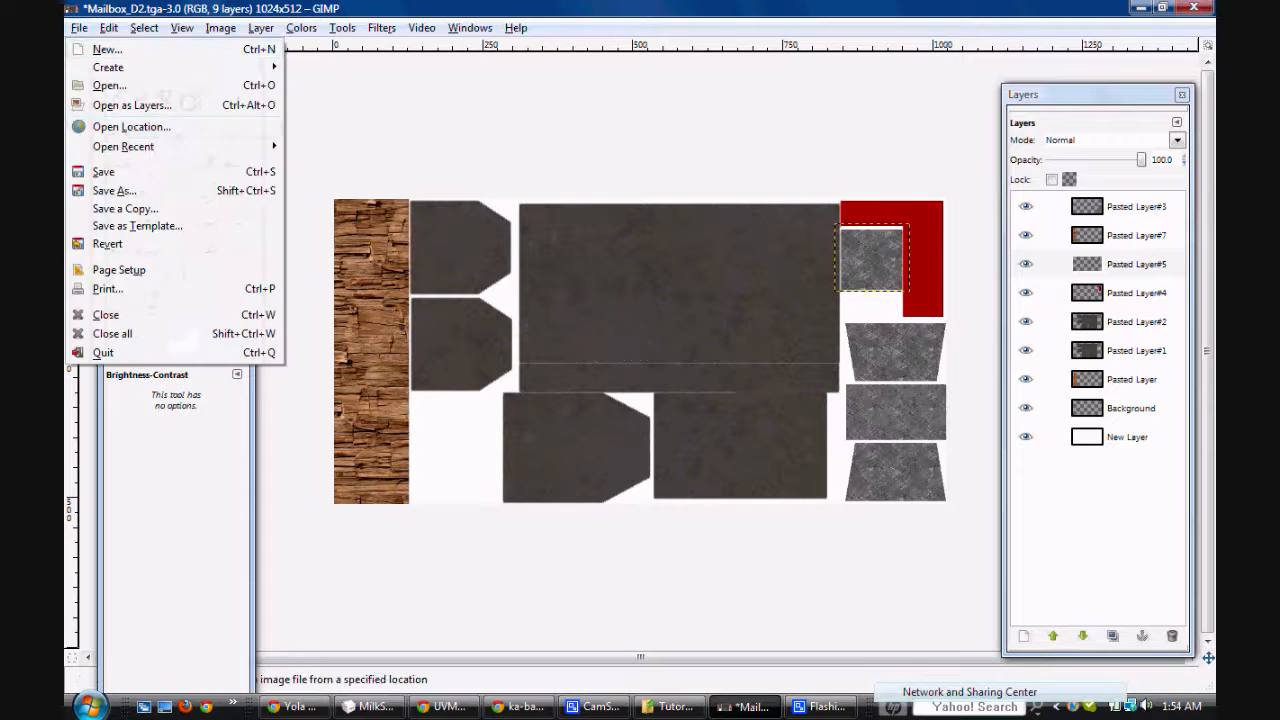
click(117, 174)
key(Return)
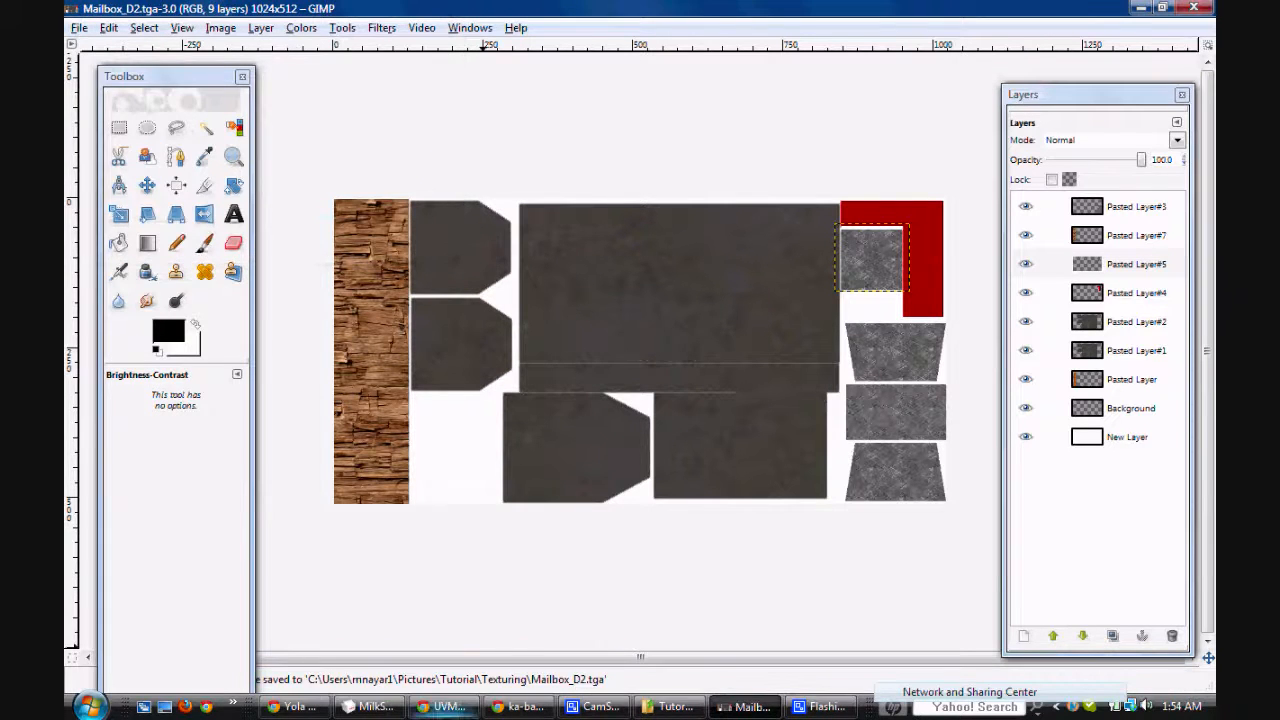
Step: Switch to MilkShape 3D, reload Mailbox_D2.tga as Material01's texture, and inspect the darkened metal on the front of the mailbox
click(369, 707)
drag(720, 330, 610, 325)
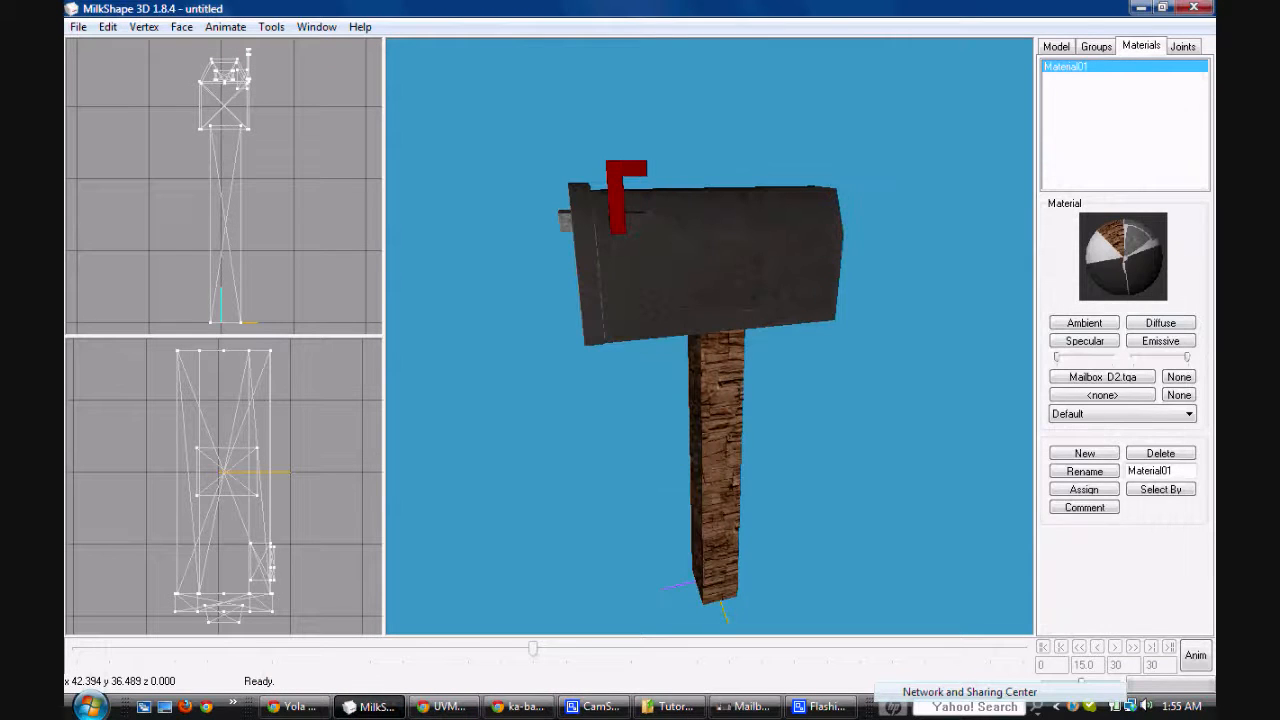
click(1102, 376)
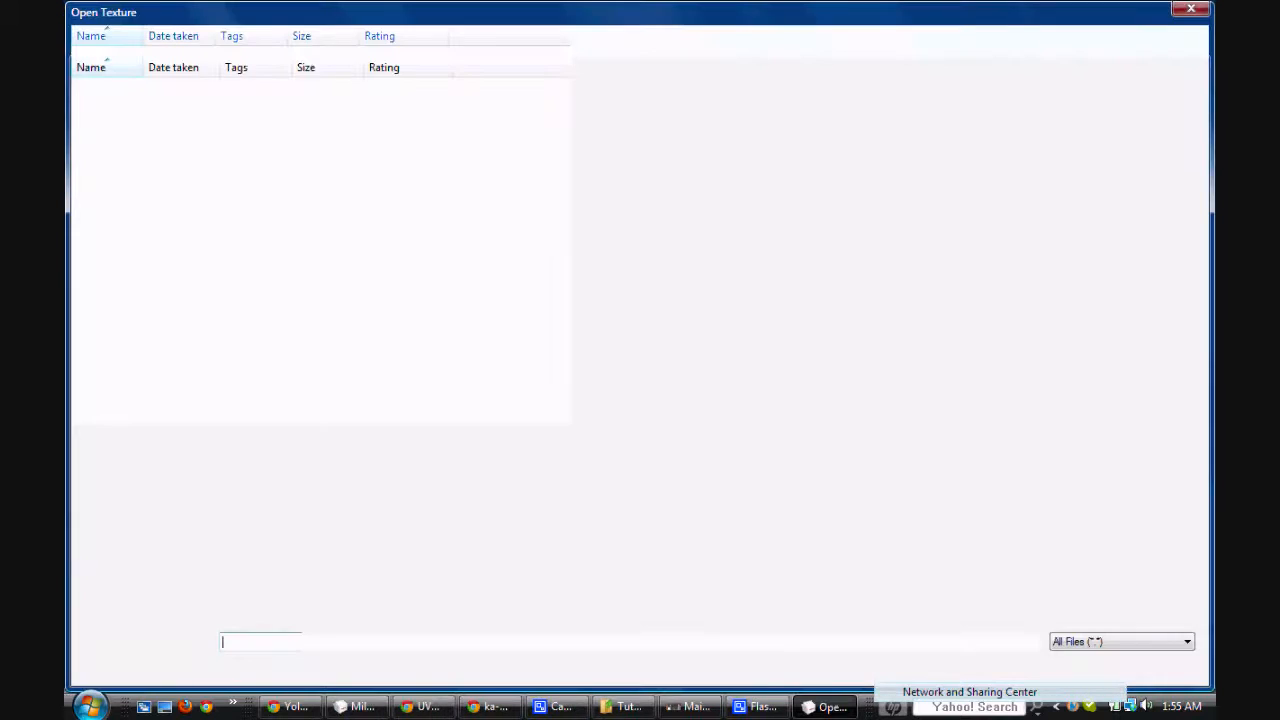
double_click(244, 138)
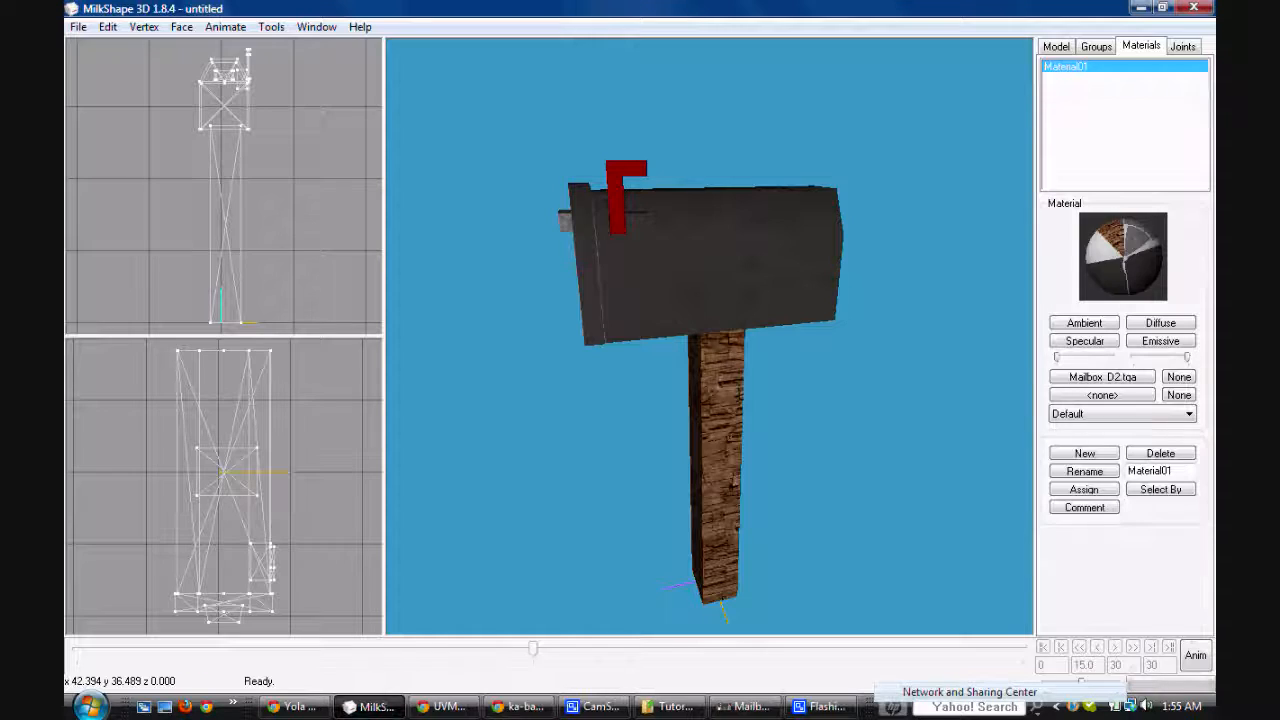
drag(590, 300, 615, 364)
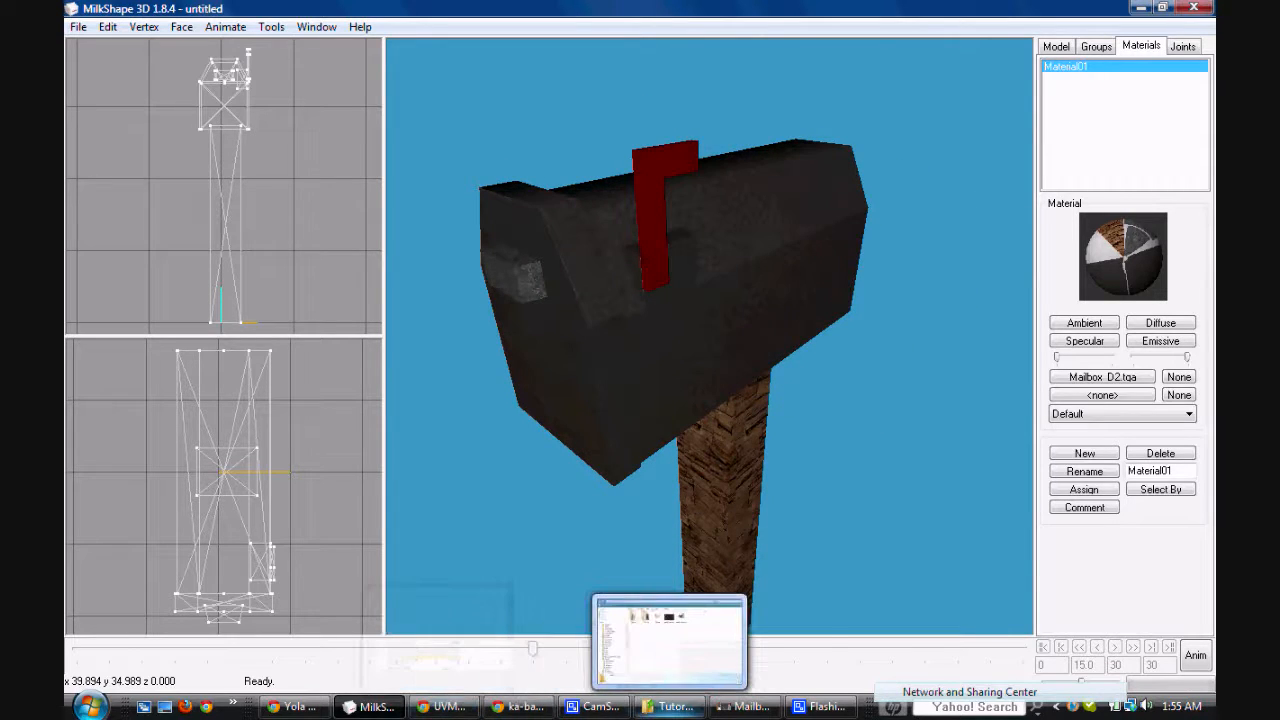
Step: Switch to GIMP and duplicate Pasted Layer#4, which holds the red flag
click(745, 706)
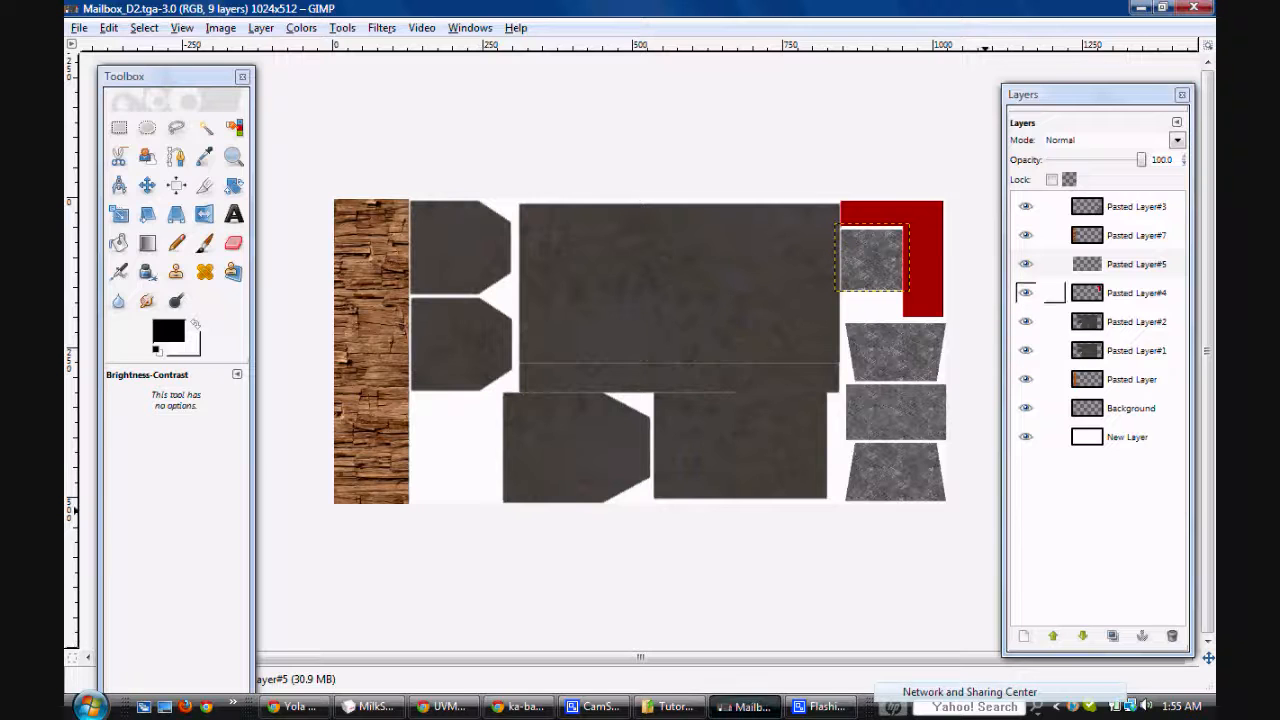
click(1040, 292)
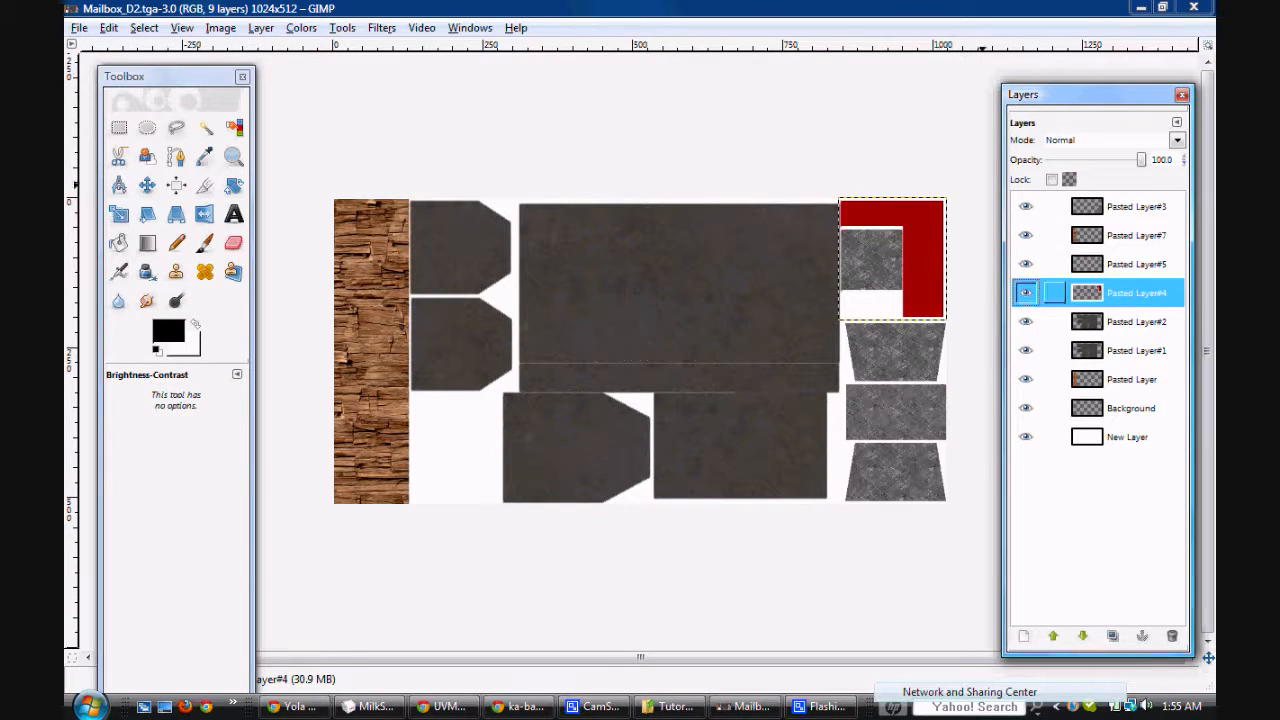
drag(1087, 292, 1120, 298)
right_click(1120, 295)
click(1037, 74)
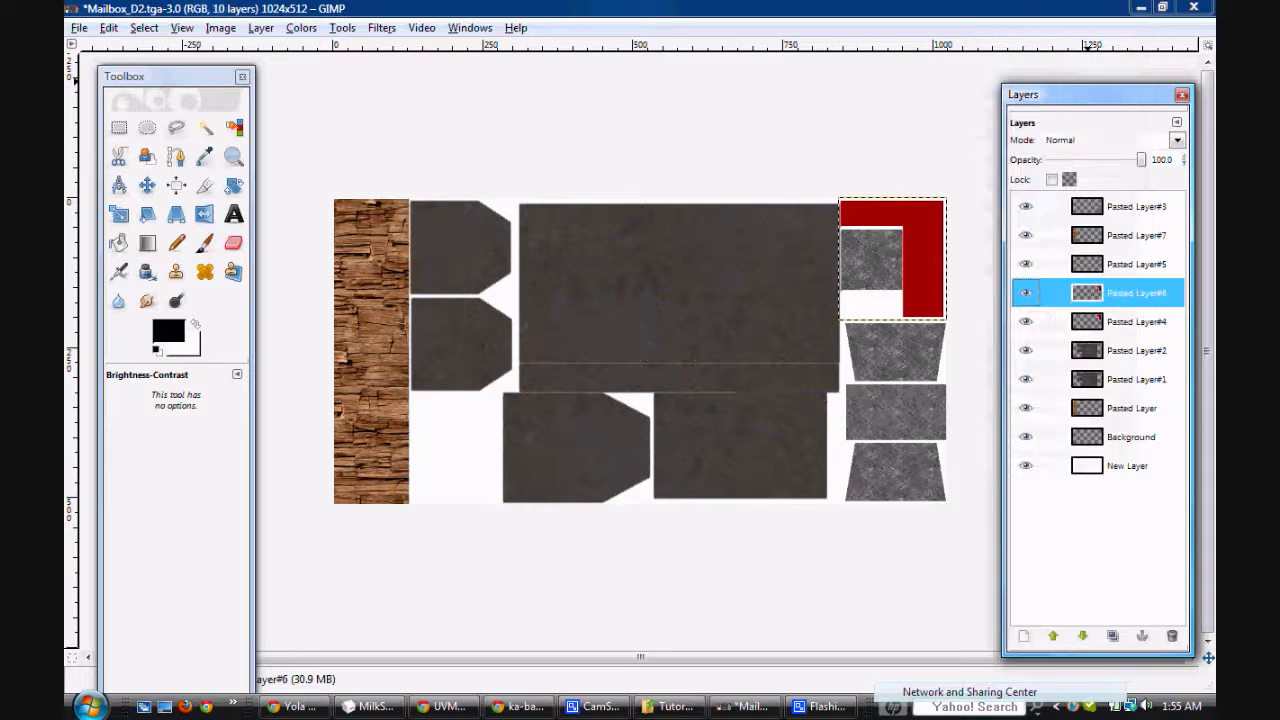
Step: Bucket-fill the red flag on the duplicate layer with the Paper pattern and set that layer's mode to Overlay
click(1025, 292)
click(118, 242)
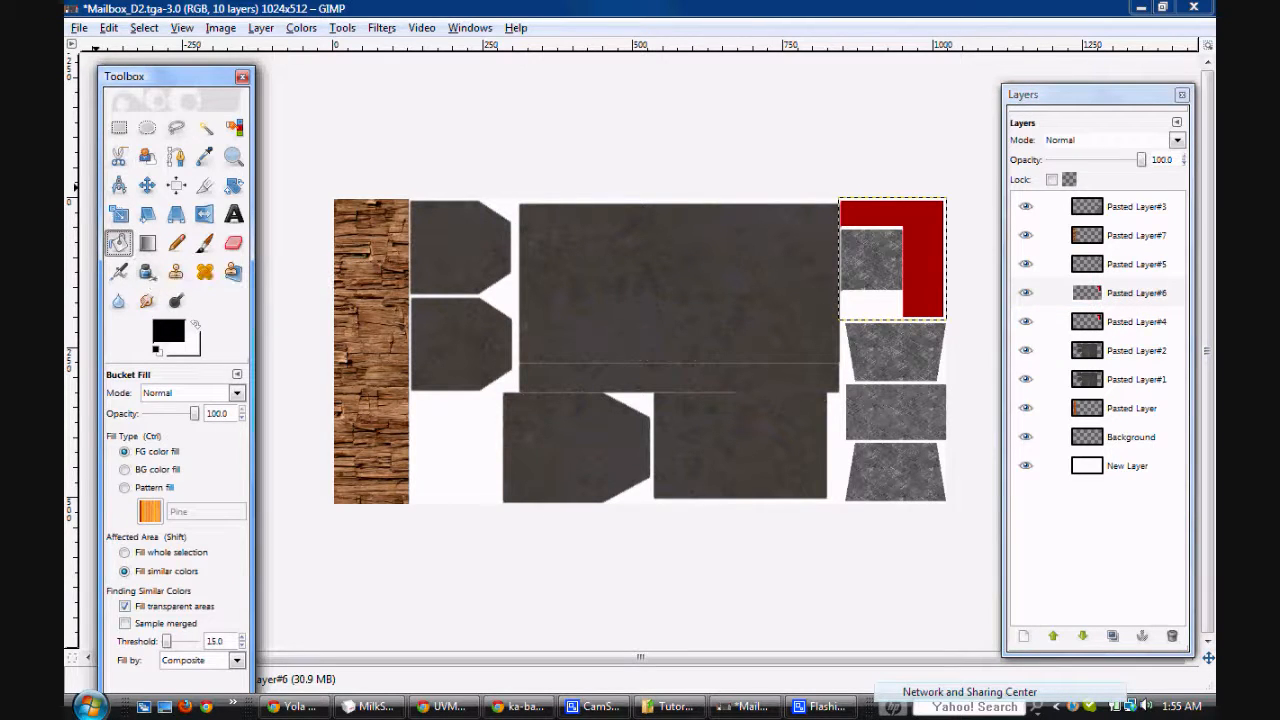
click(124, 487)
click(149, 511)
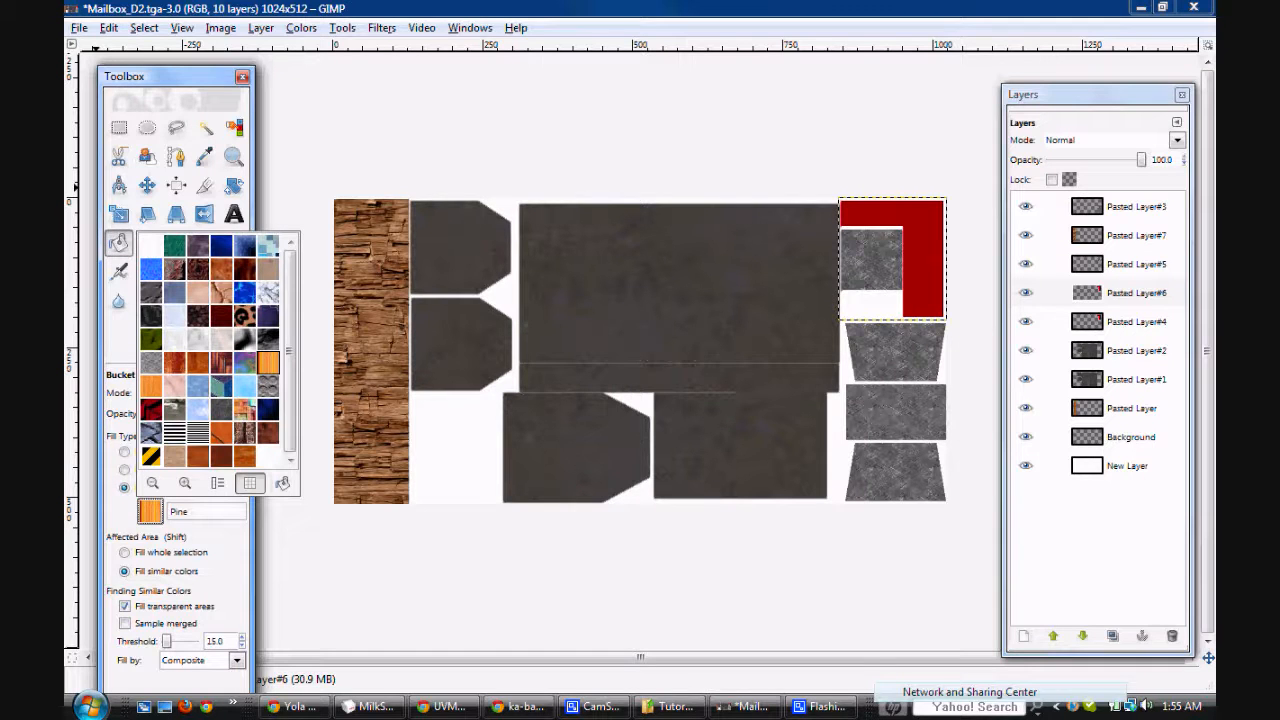
click(151, 363)
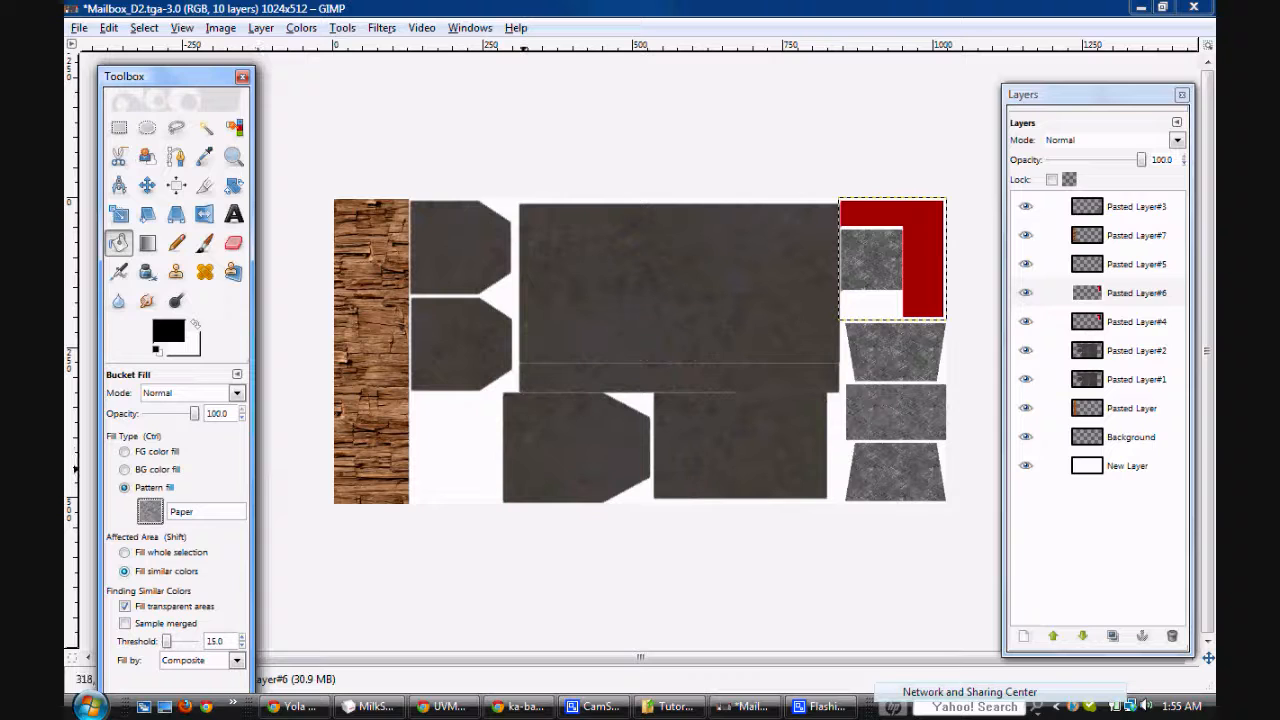
click(930, 266)
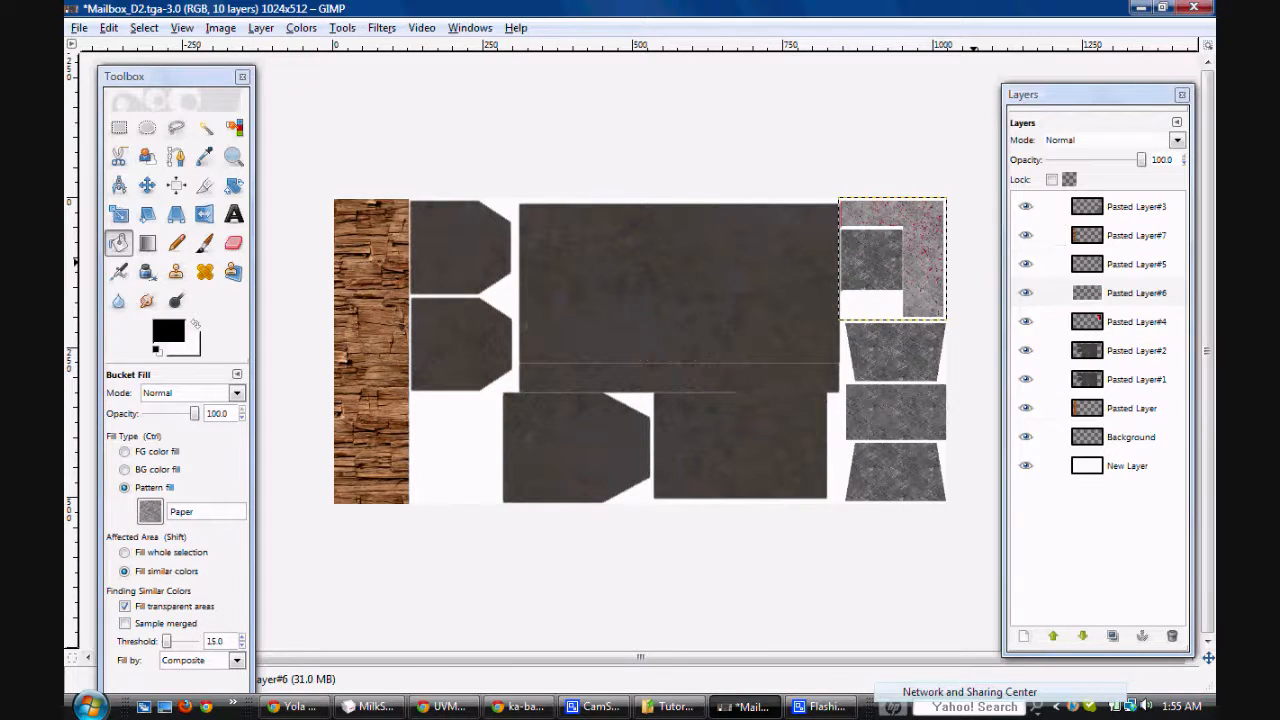
click(1177, 140)
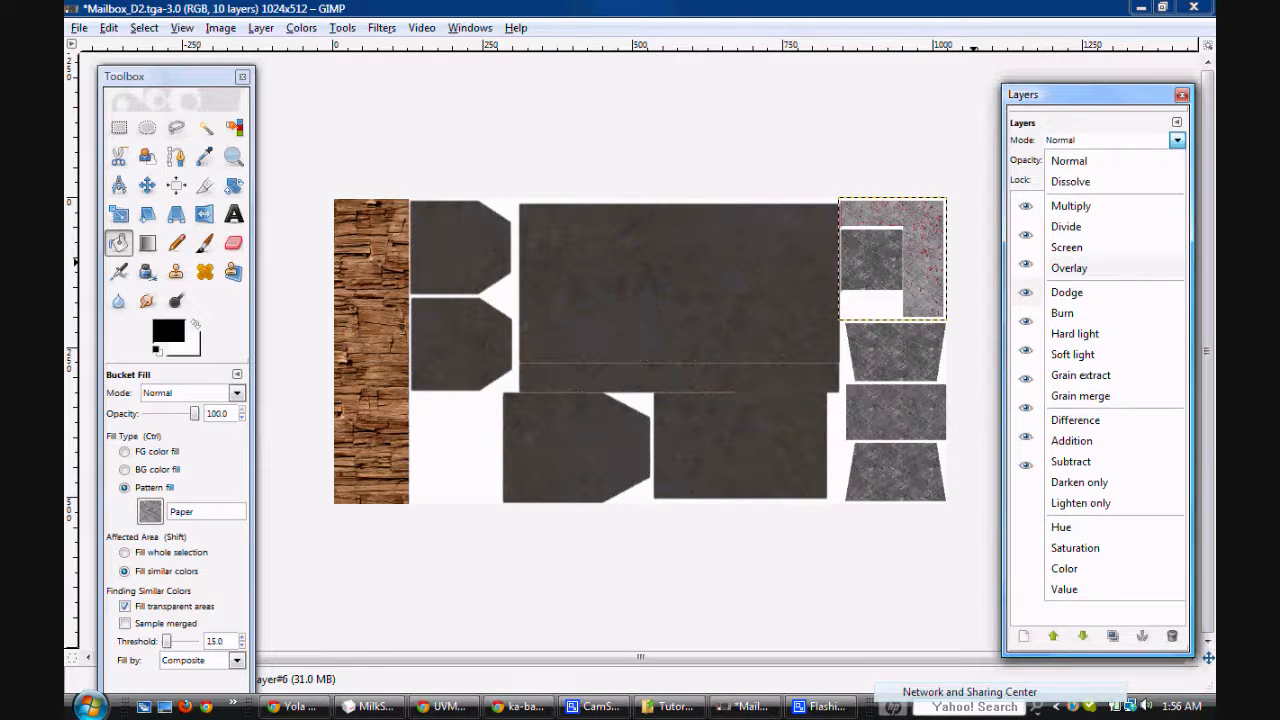
click(1069, 268)
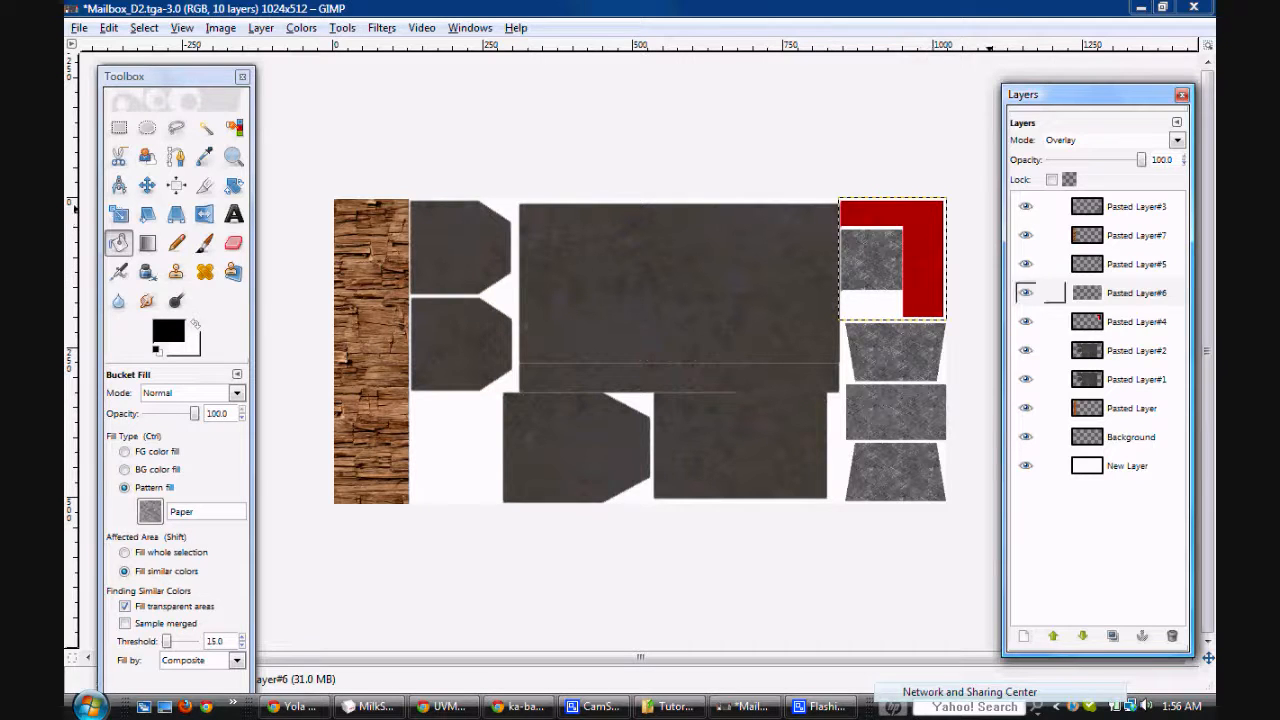
drag(1116, 293, 1112, 640)
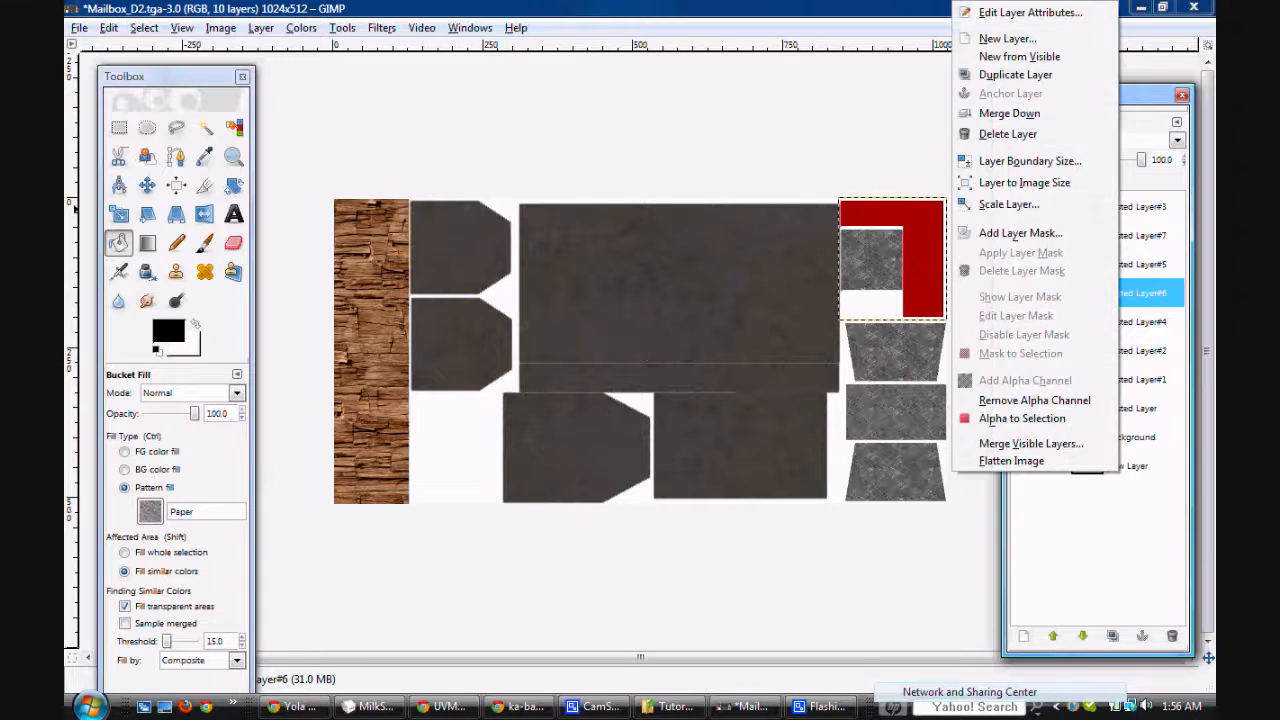
click(1008, 133)
key(ctrl+z)
Step: Duplicate the flag's Paper-patterned Overlay layer and set the new copy's opacity to 50
right_click(1125, 292)
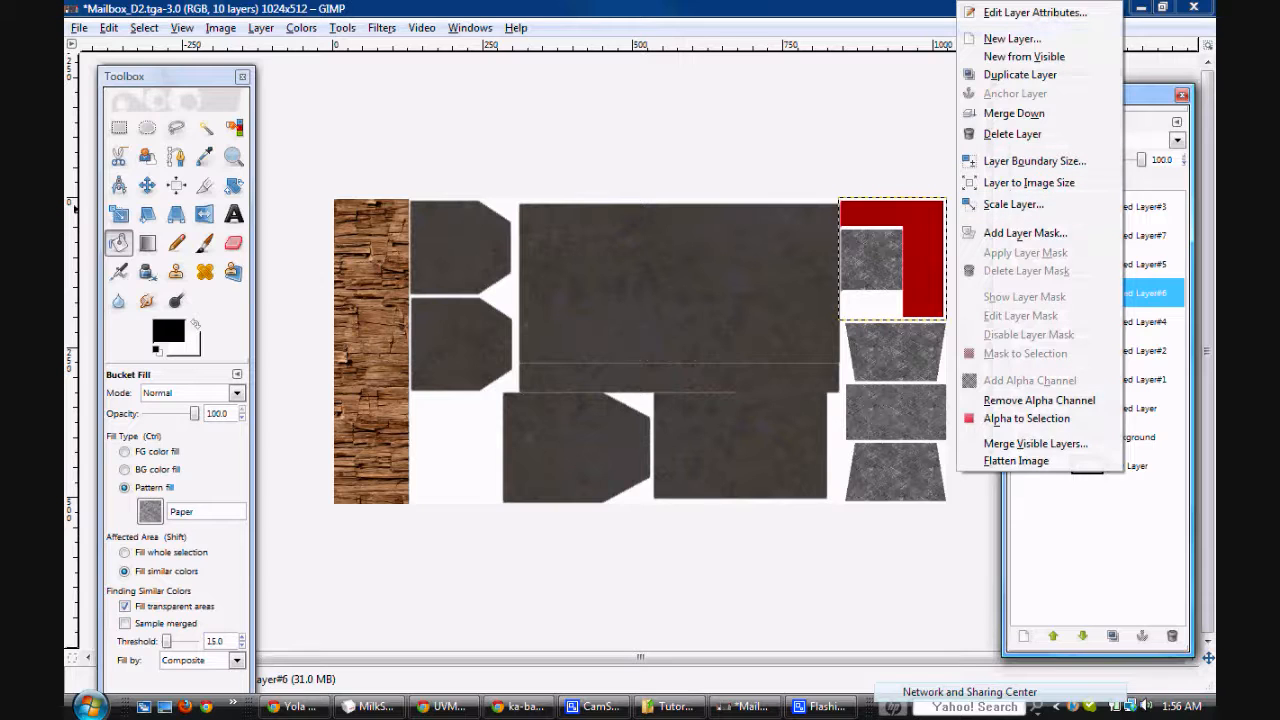
click(1019, 74)
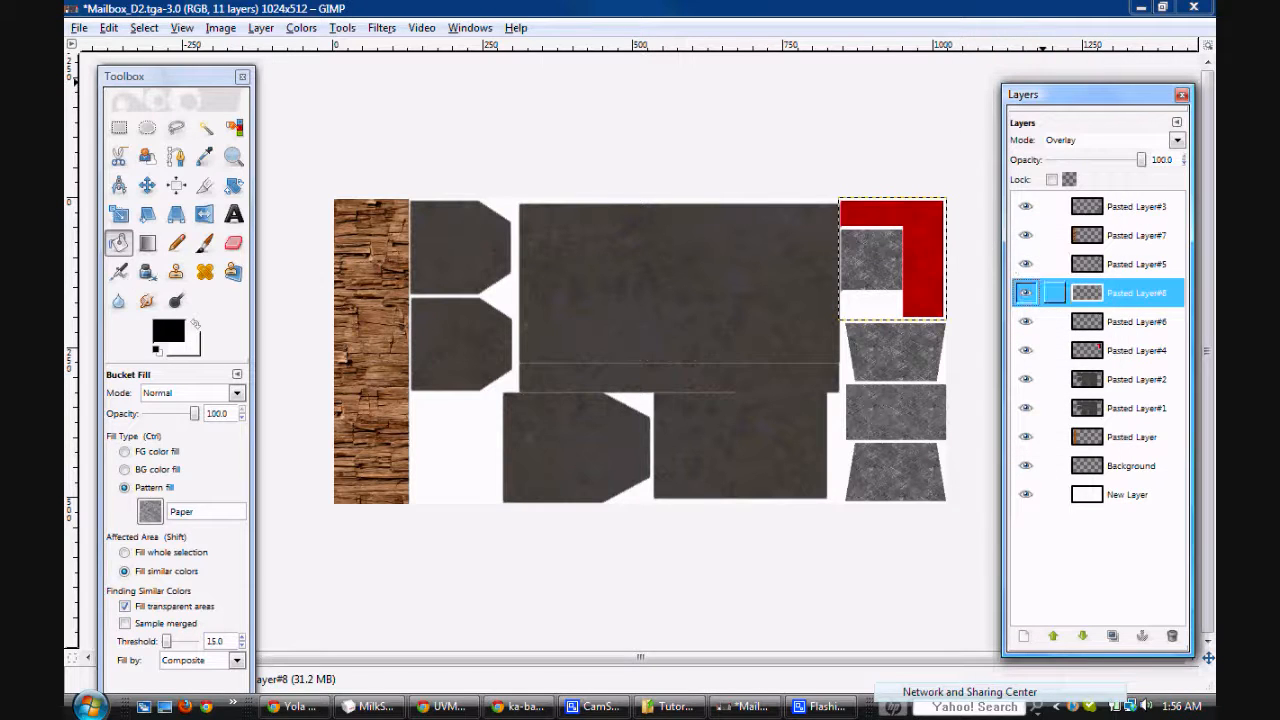
click(1172, 160)
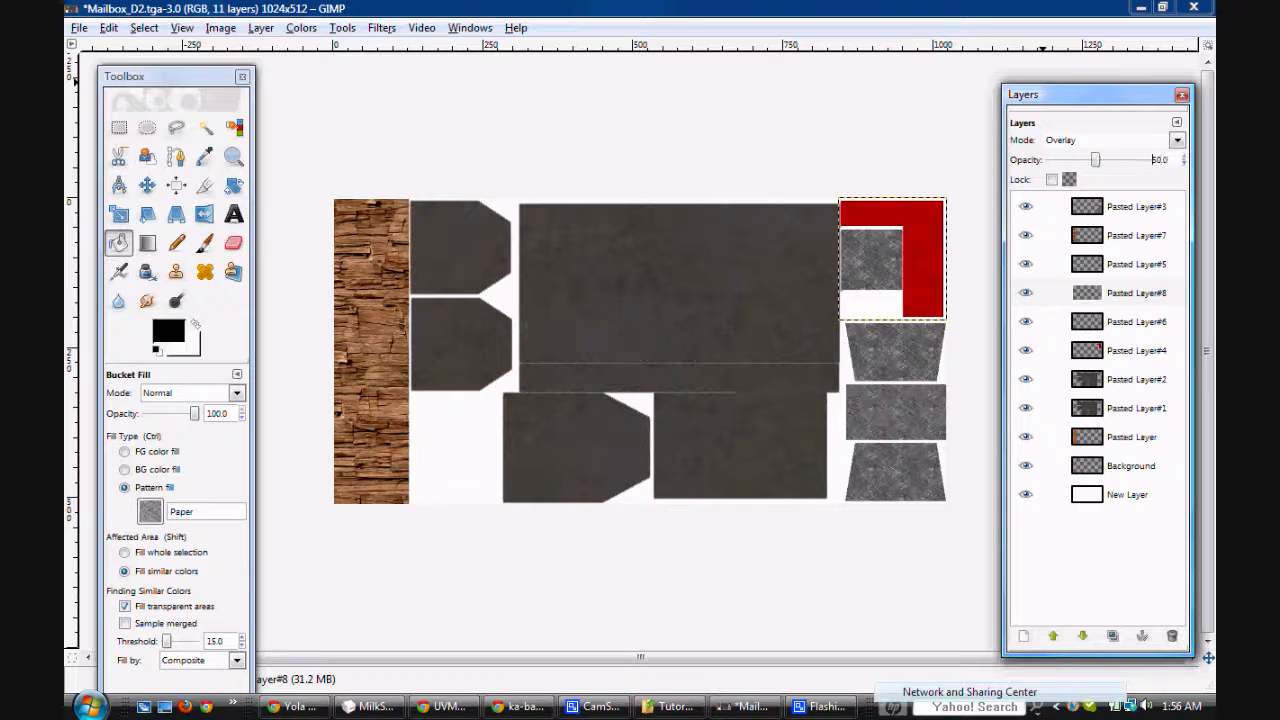
key(Tab)
Step: Make Pasted Layer#6 the active layer and save Mailbox_D2.tga, exporting with Merge Visible Layers
click(1040, 321)
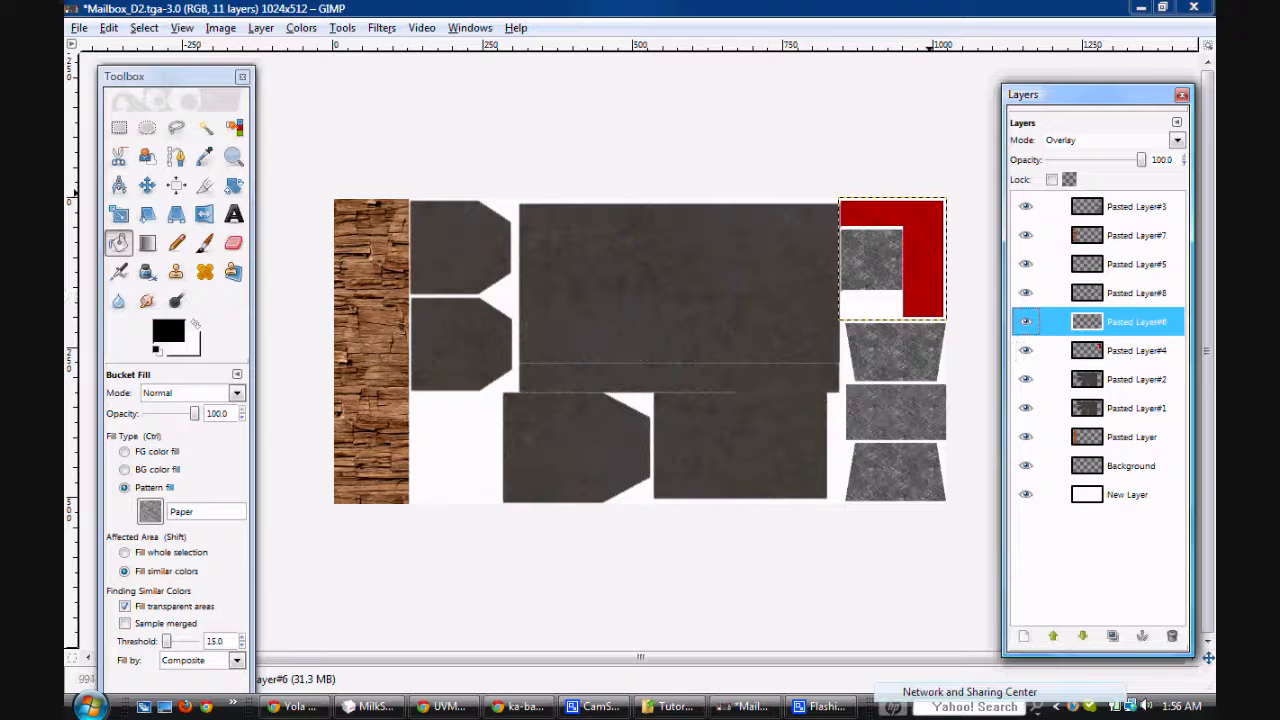
key(ctrl+s)
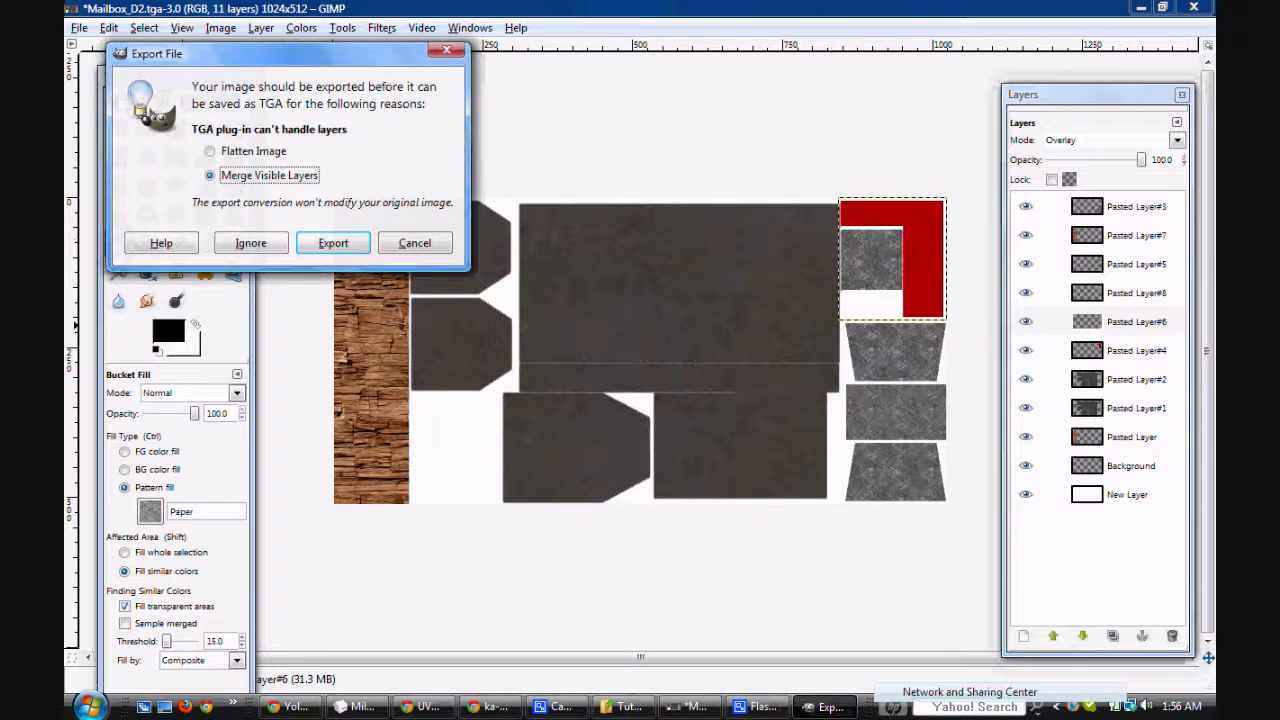
key(Return)
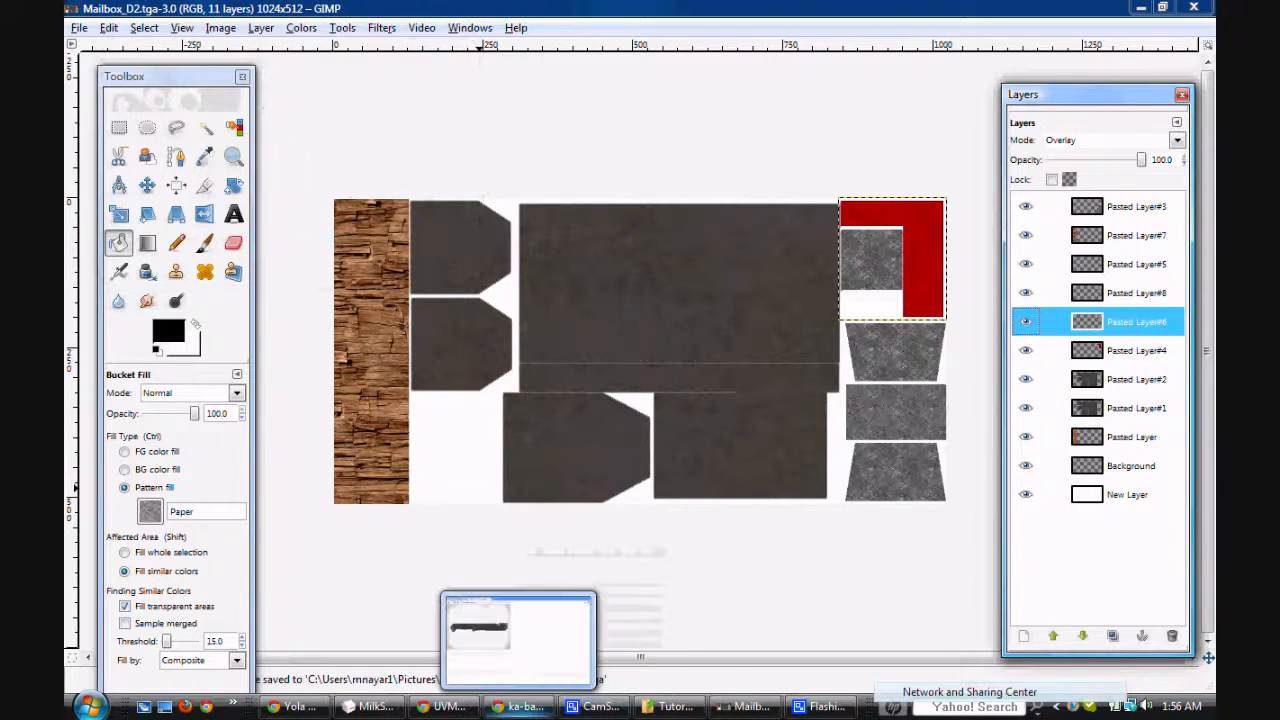
Step: Switch to MilkShape 3D, reload Mailbox_D2.tga as Material01's texture, and inspect the flag and mailbox from several angles
click(375, 706)
click(1130, 378)
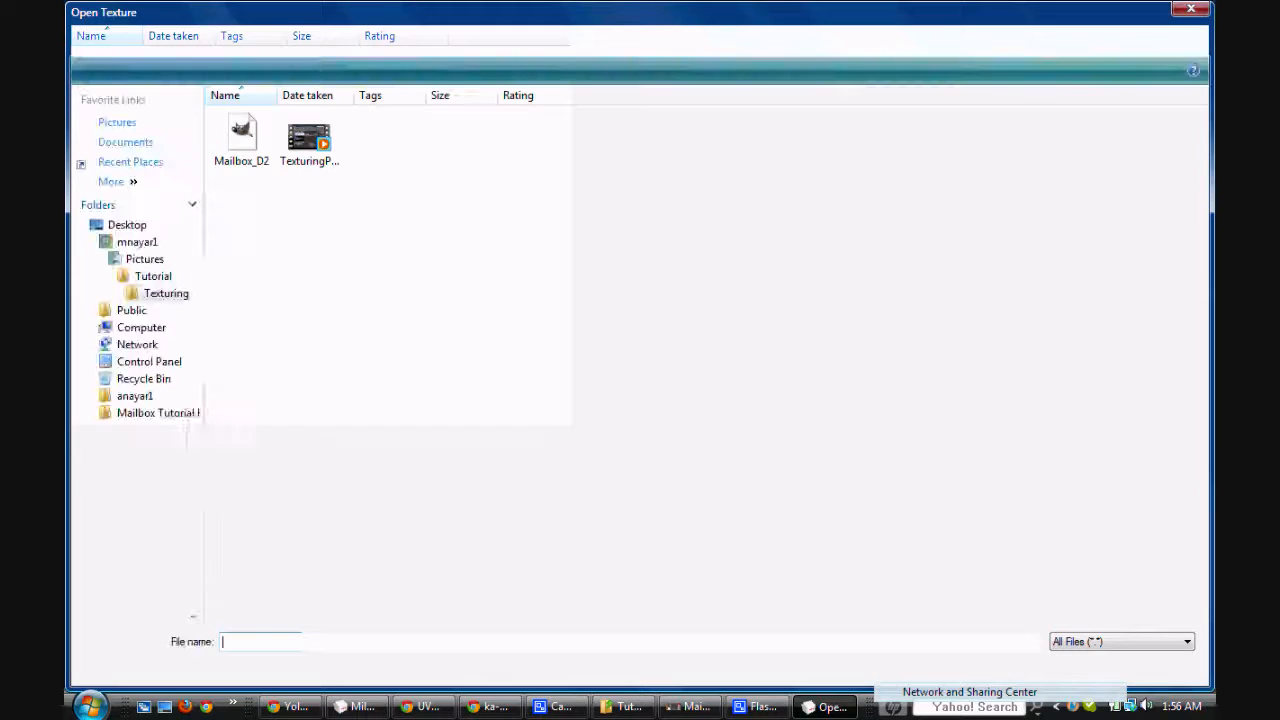
double_click(241, 138)
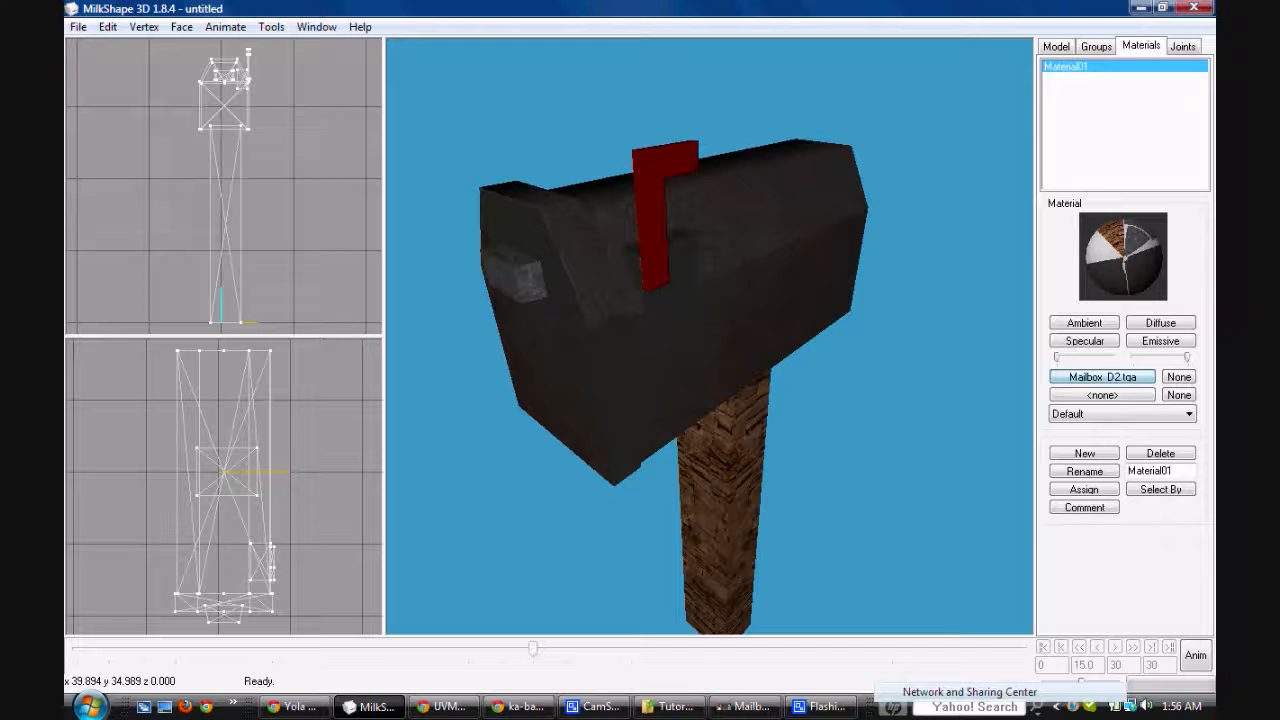
drag(710, 336, 800, 310)
scroll(673, 276, down, 3)
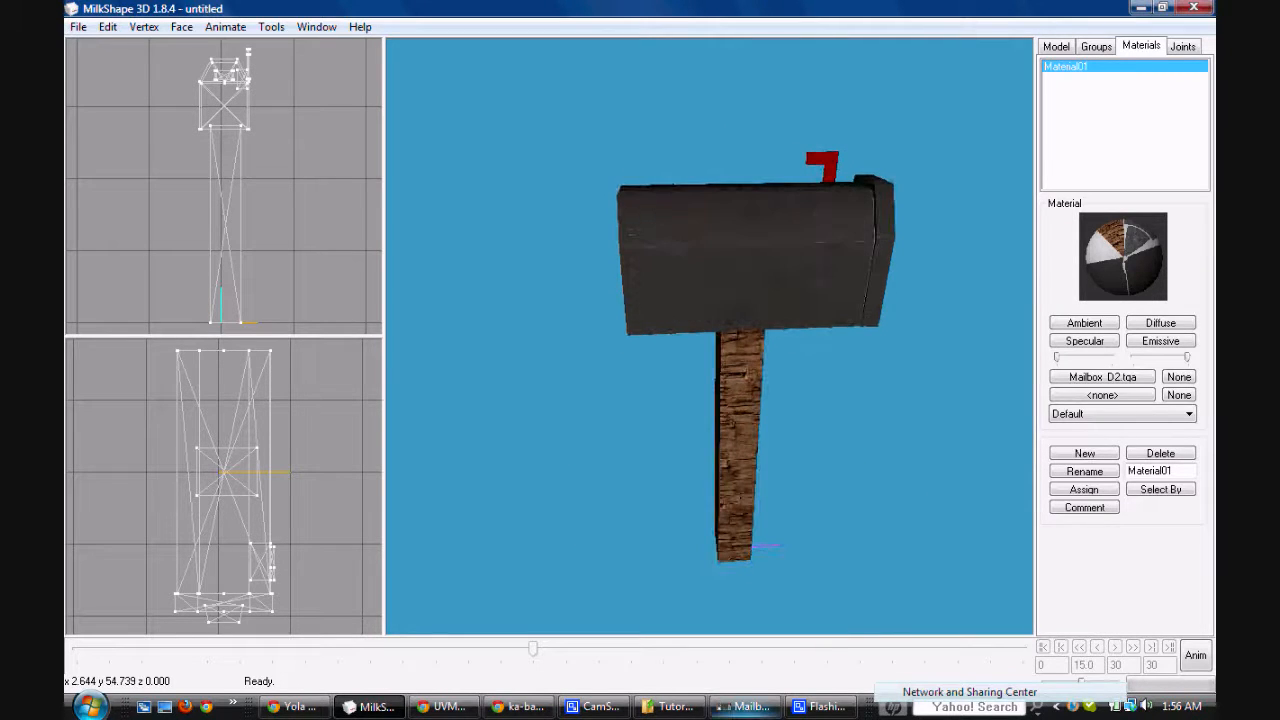
Step: Switch back to the Mailbox_D2.tga image in GIMP
click(745, 706)
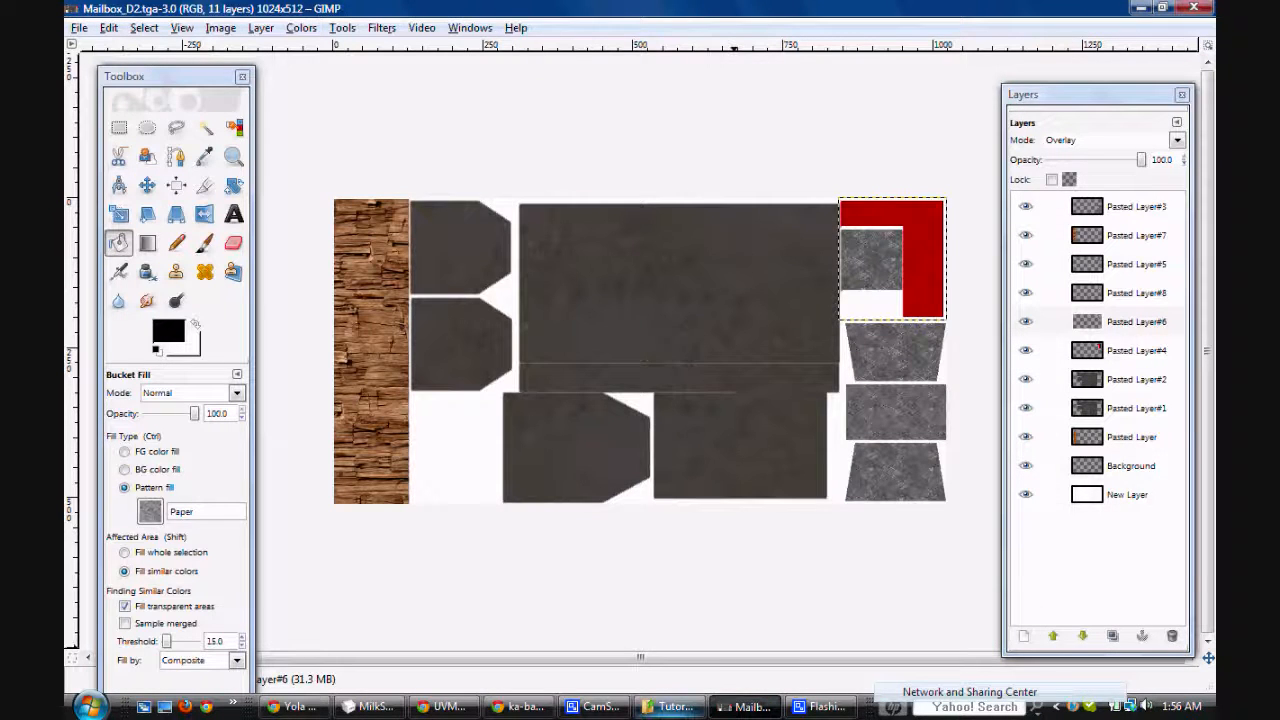